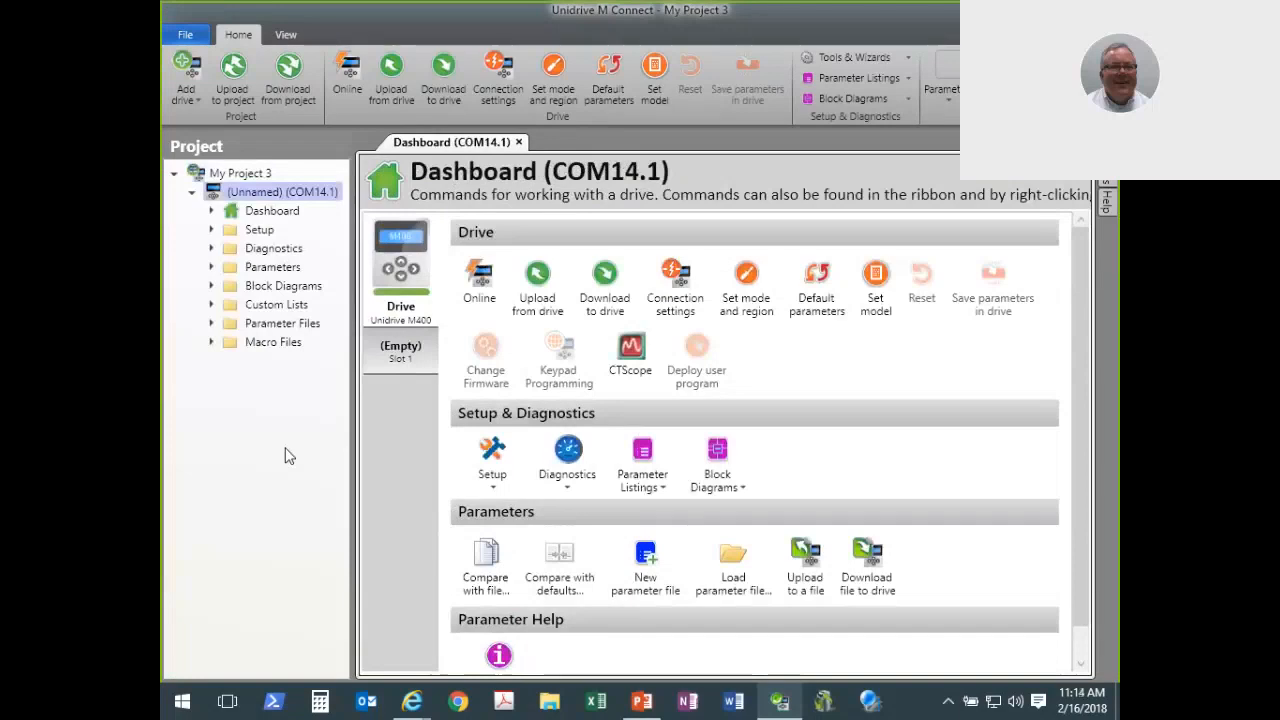
# - Go online with the Unidrive M400 drive and open its Motor Setup page
pyautogui.click(482, 302)
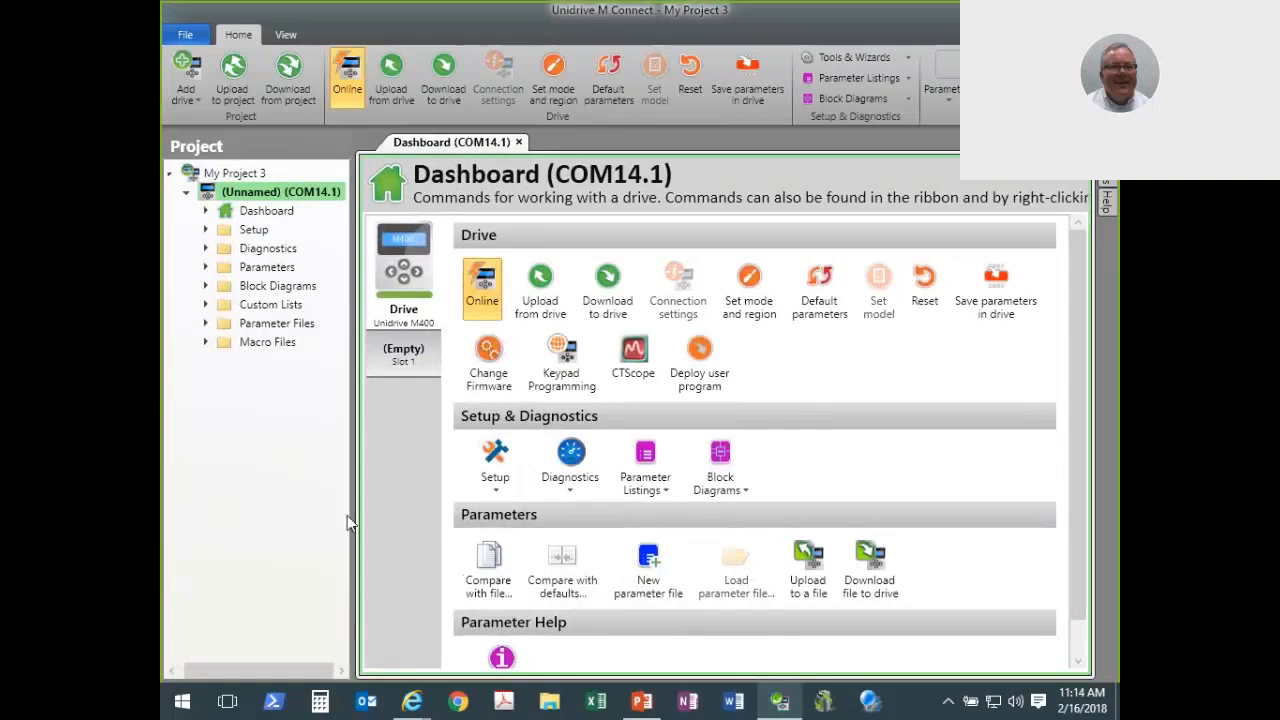
pyautogui.click(495, 480)
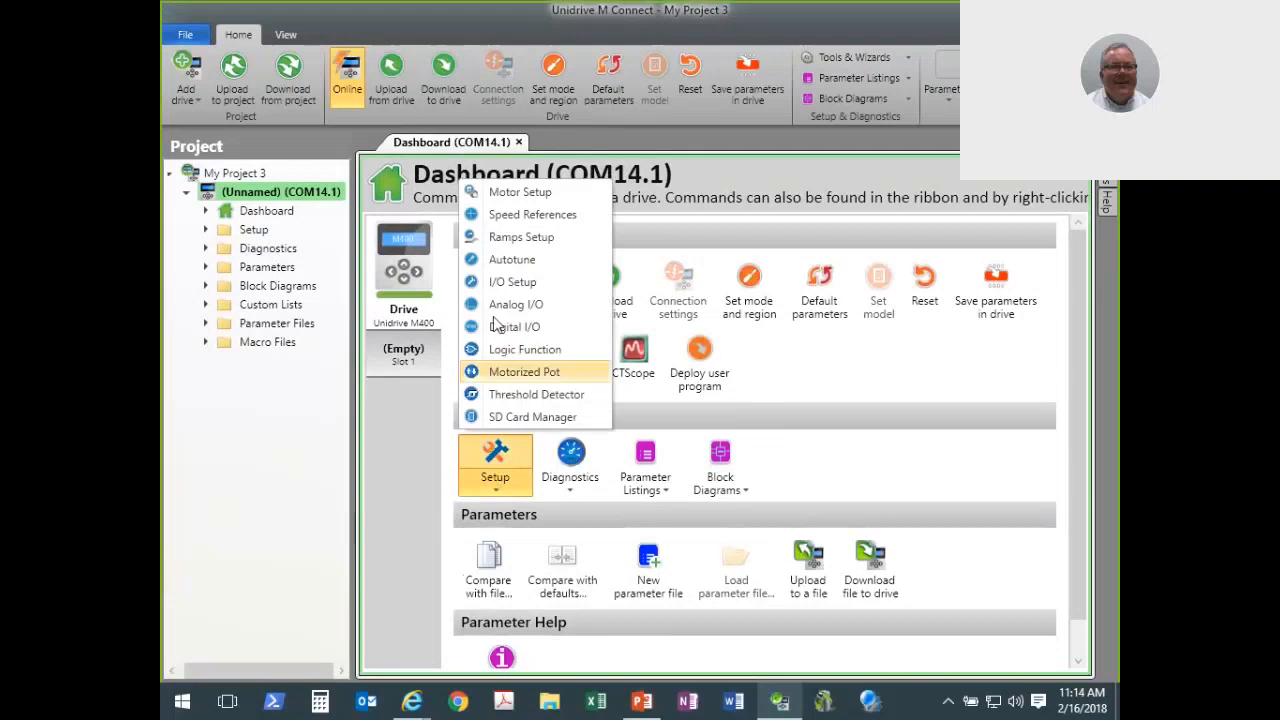
pyautogui.click(517, 200)
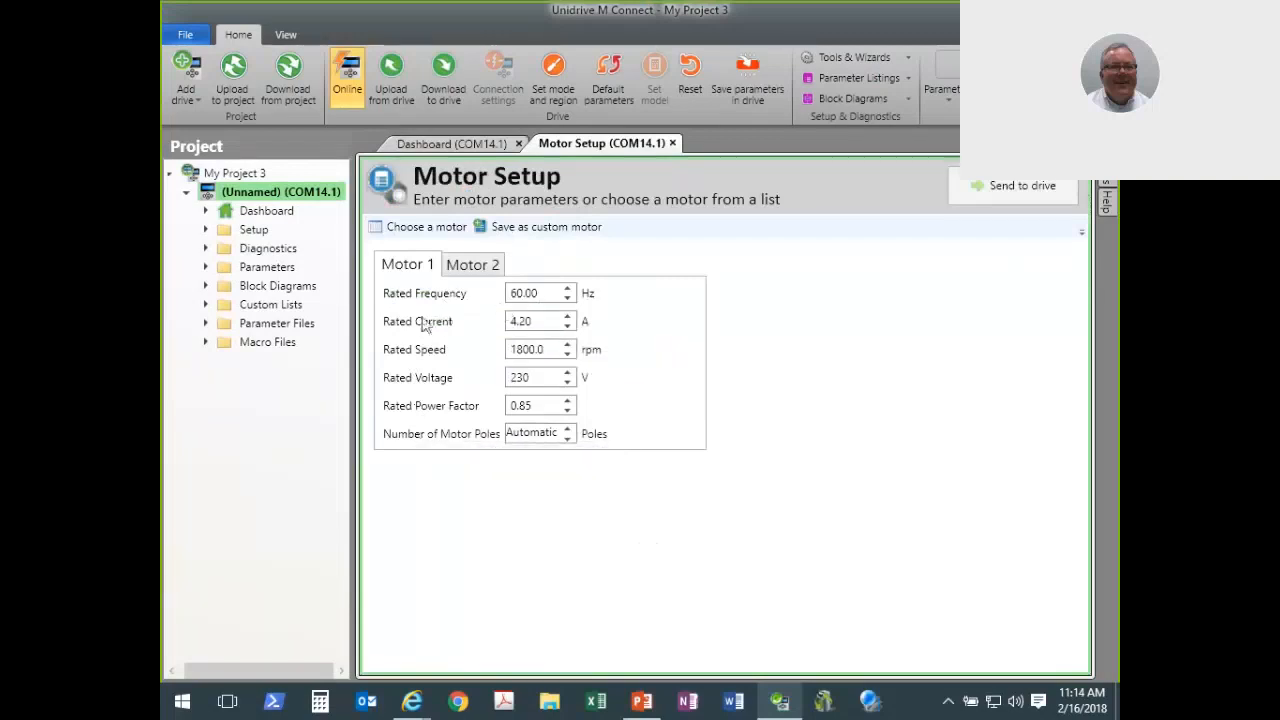
# - Set Motor 1's rated current to 0.57 A and its rated speed to 1710 rpm
pyautogui.click(538, 325)
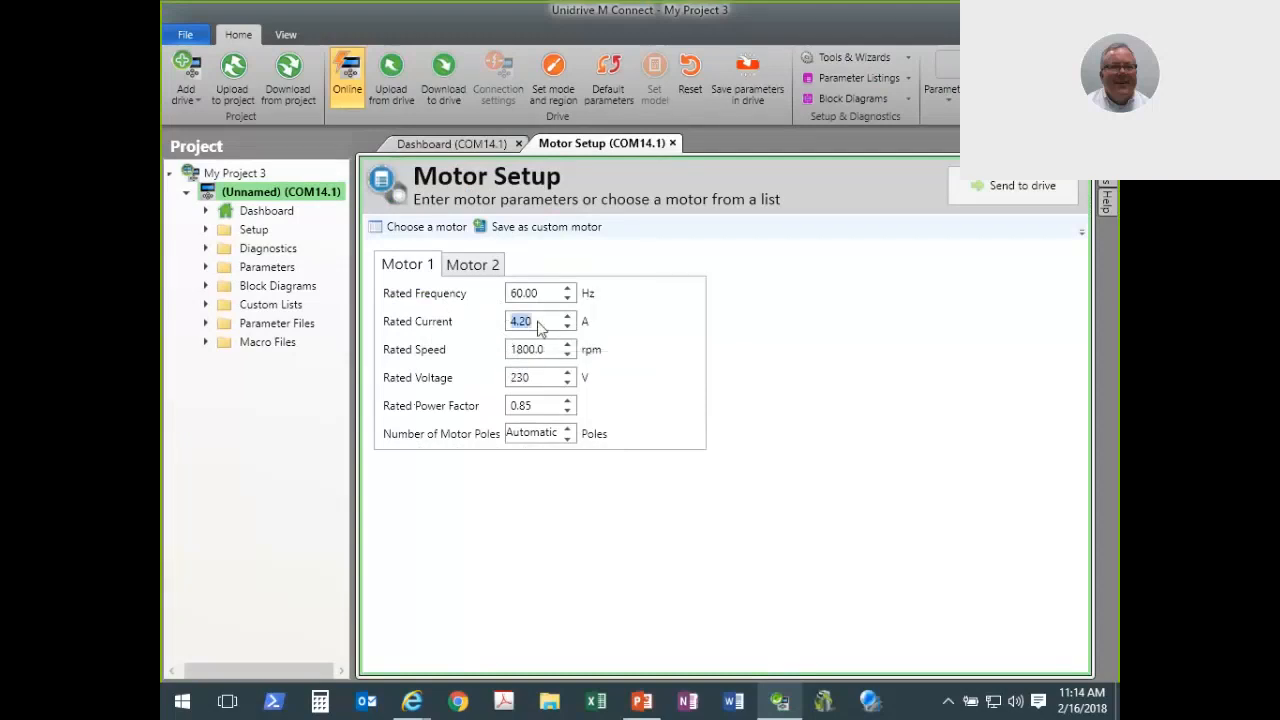
pyautogui.write('0.57')
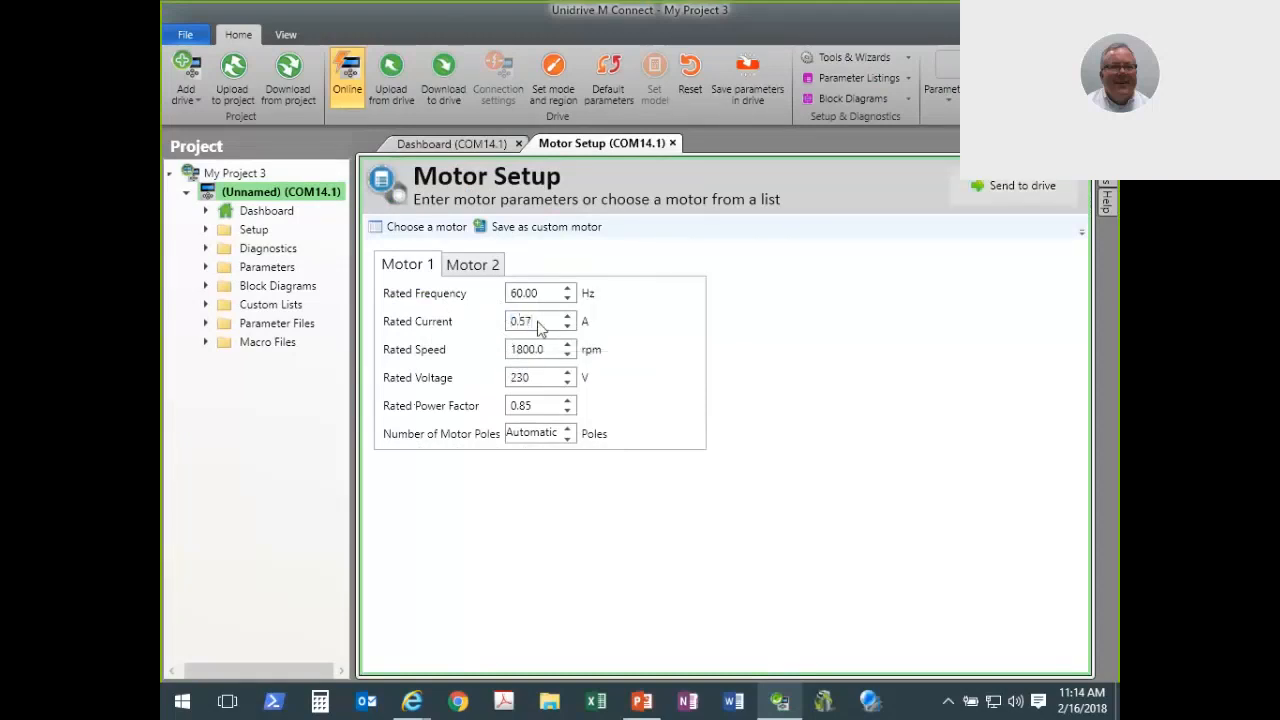
pyautogui.press('Tab')
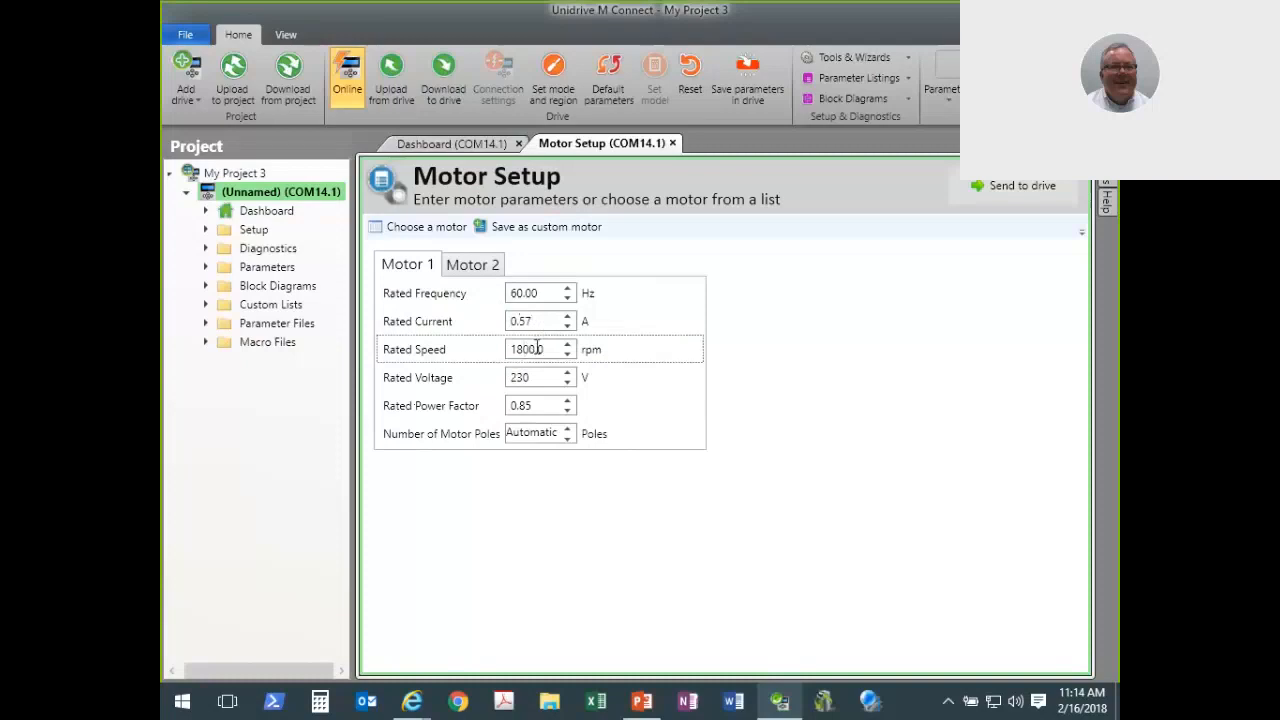
pyautogui.moveTo(542, 349); pyautogui.dragTo(490, 372)
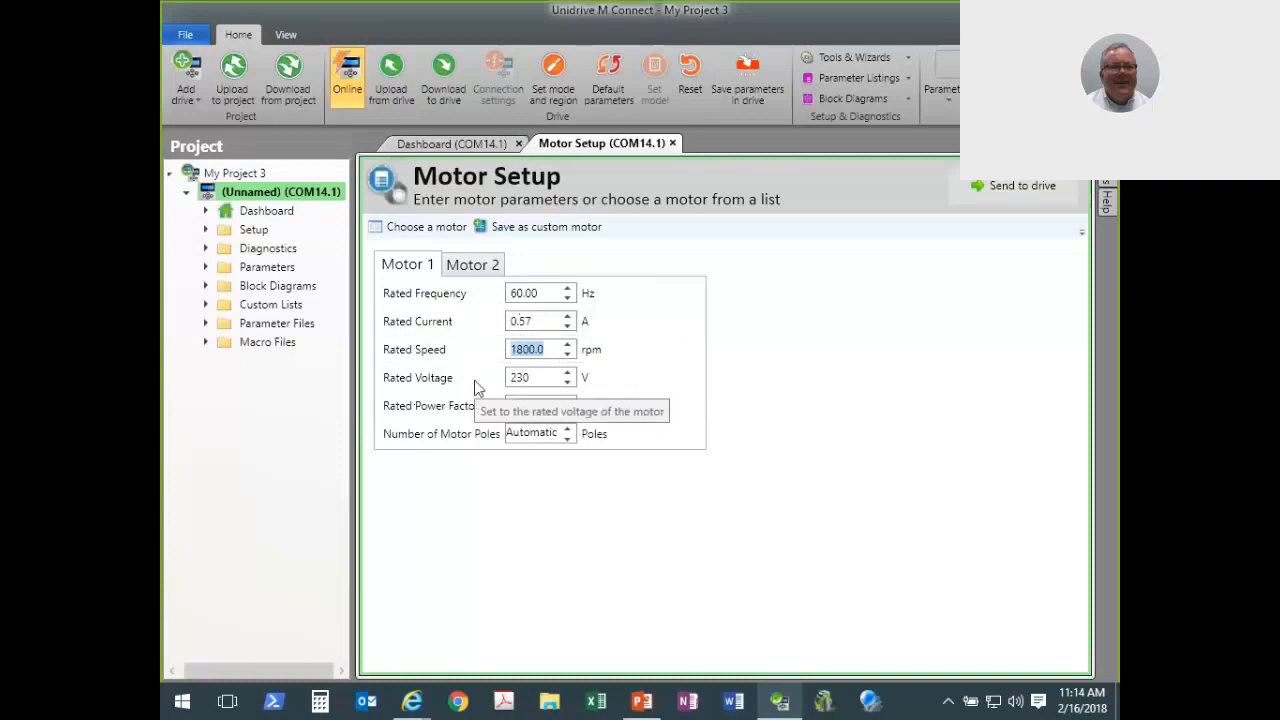
pyautogui.write('171')
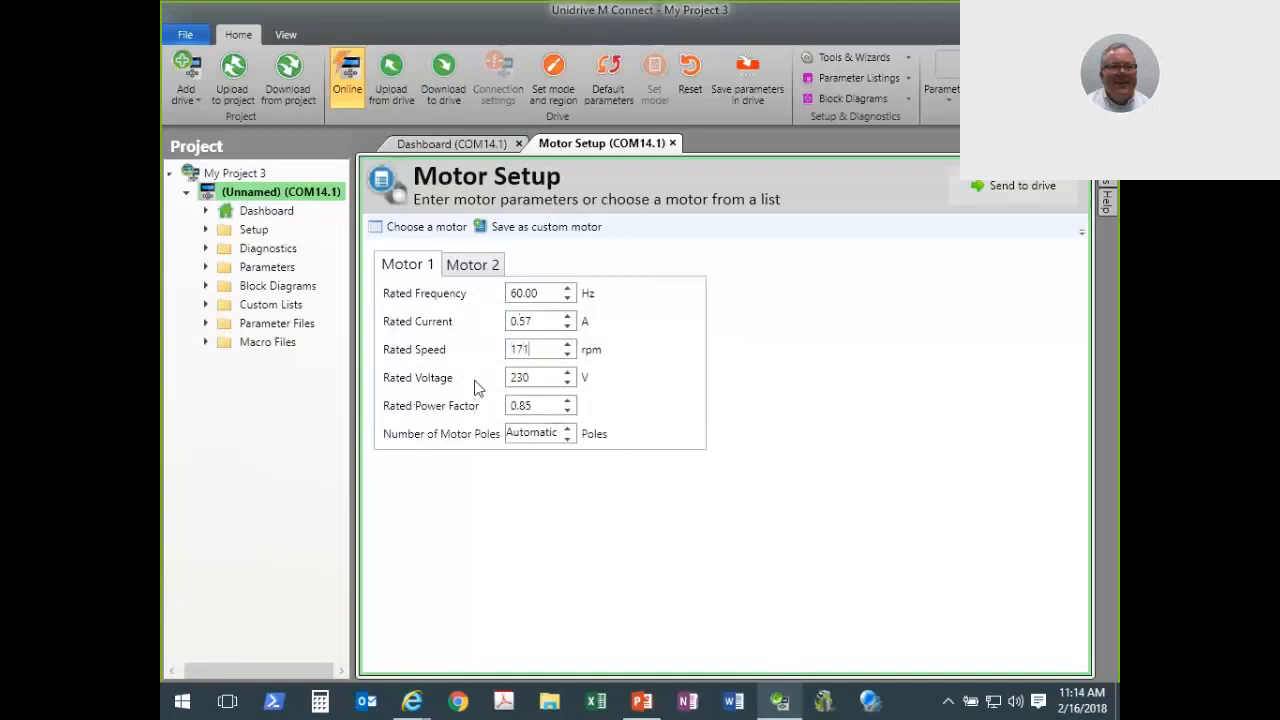
pyautogui.write('0')
pyautogui.click(476, 388)
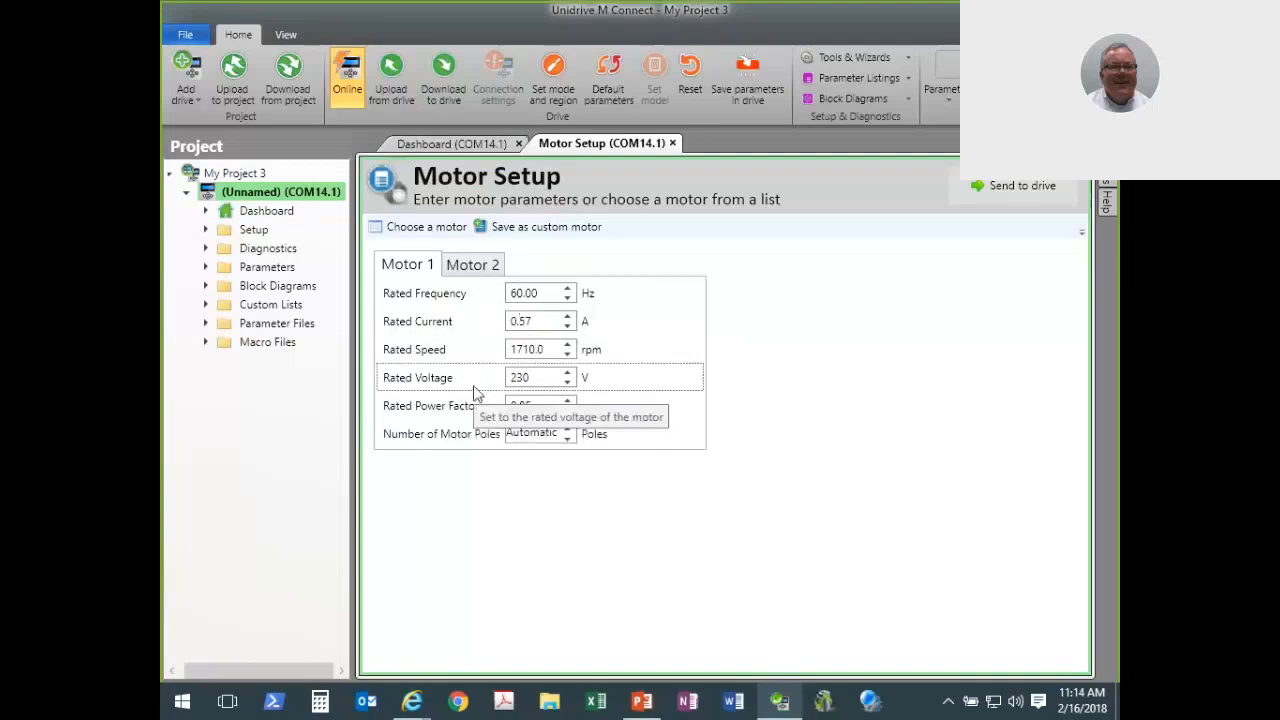
# - Set Motor 1's rated power factor to 0.60 and send the motor data to the drive
pyautogui.click(536, 405)
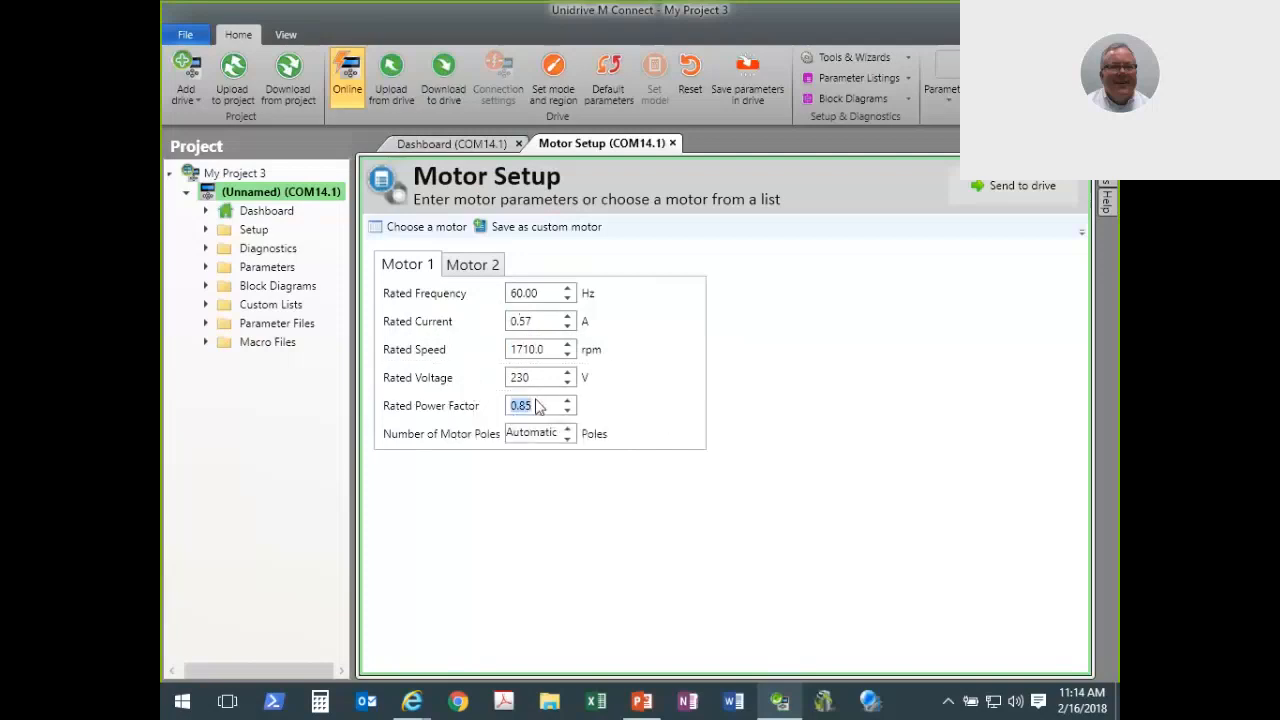
pyautogui.write('0.6')
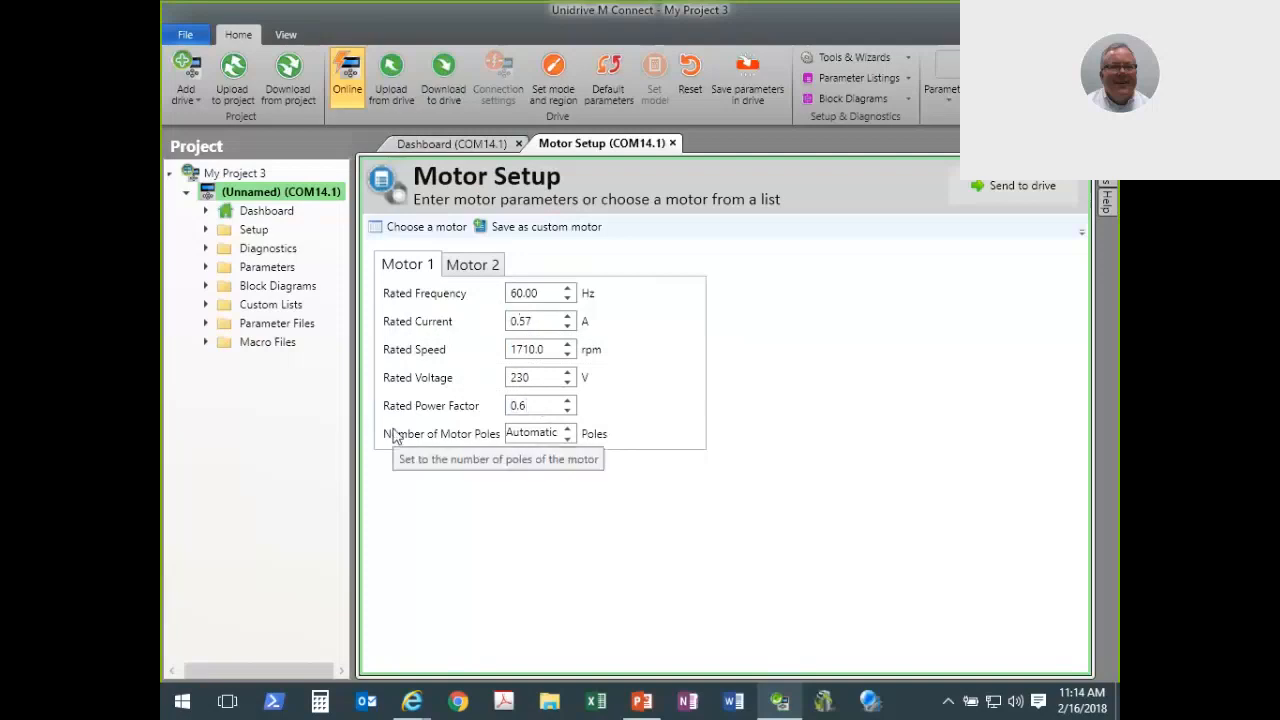
pyautogui.write('0')
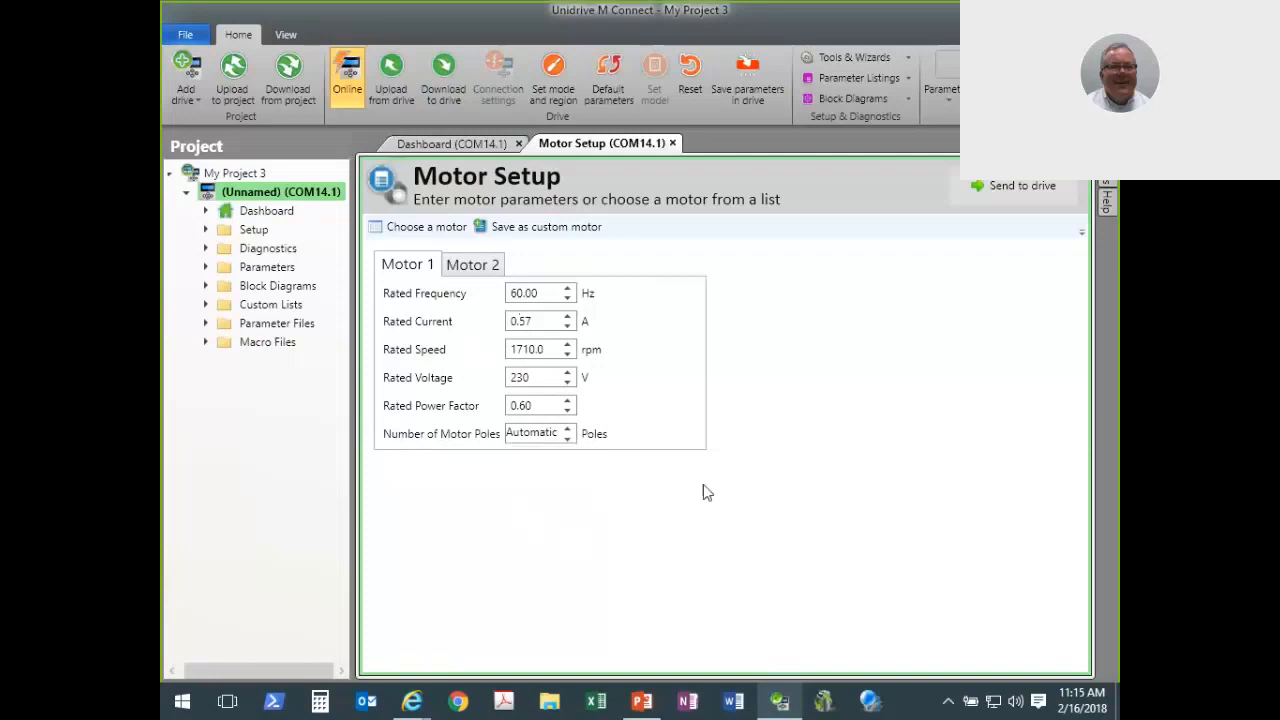
pyautogui.click(1008, 189)
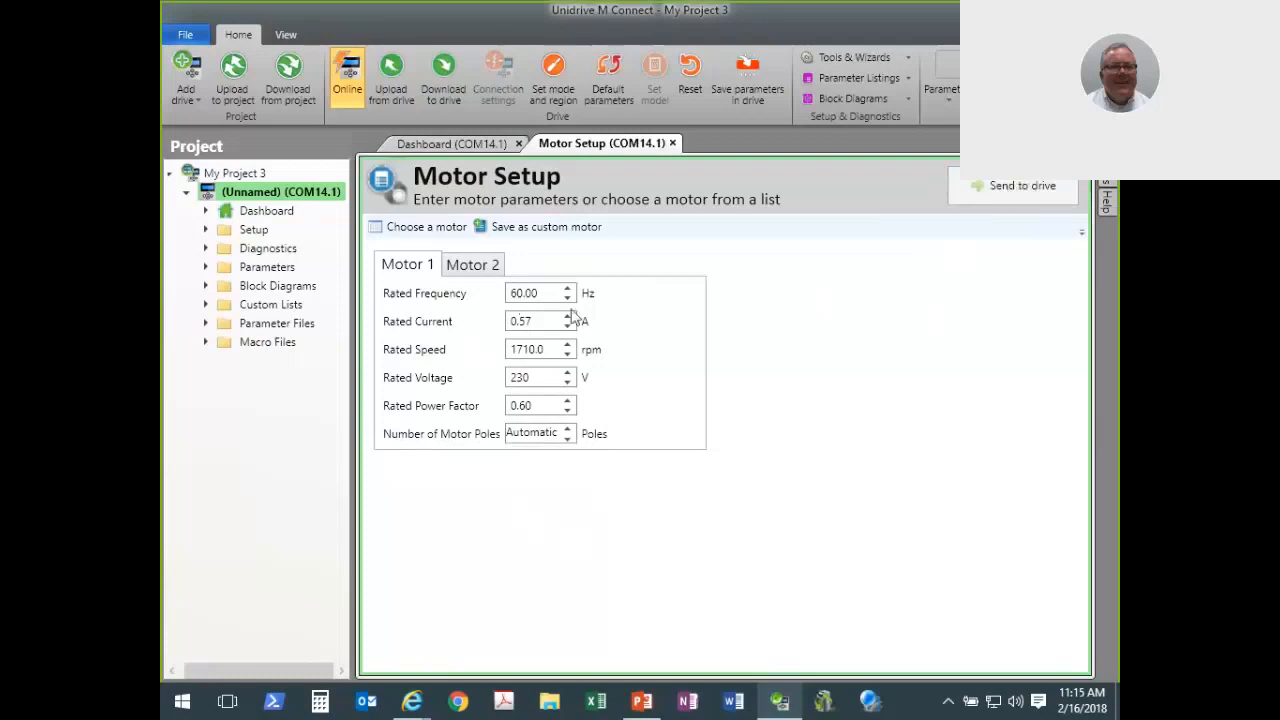
# - In parameter Menu 05 (Motor Control), set Open-loop Voltage Mode (05.014) to Fixed
pyautogui.click(204, 268)
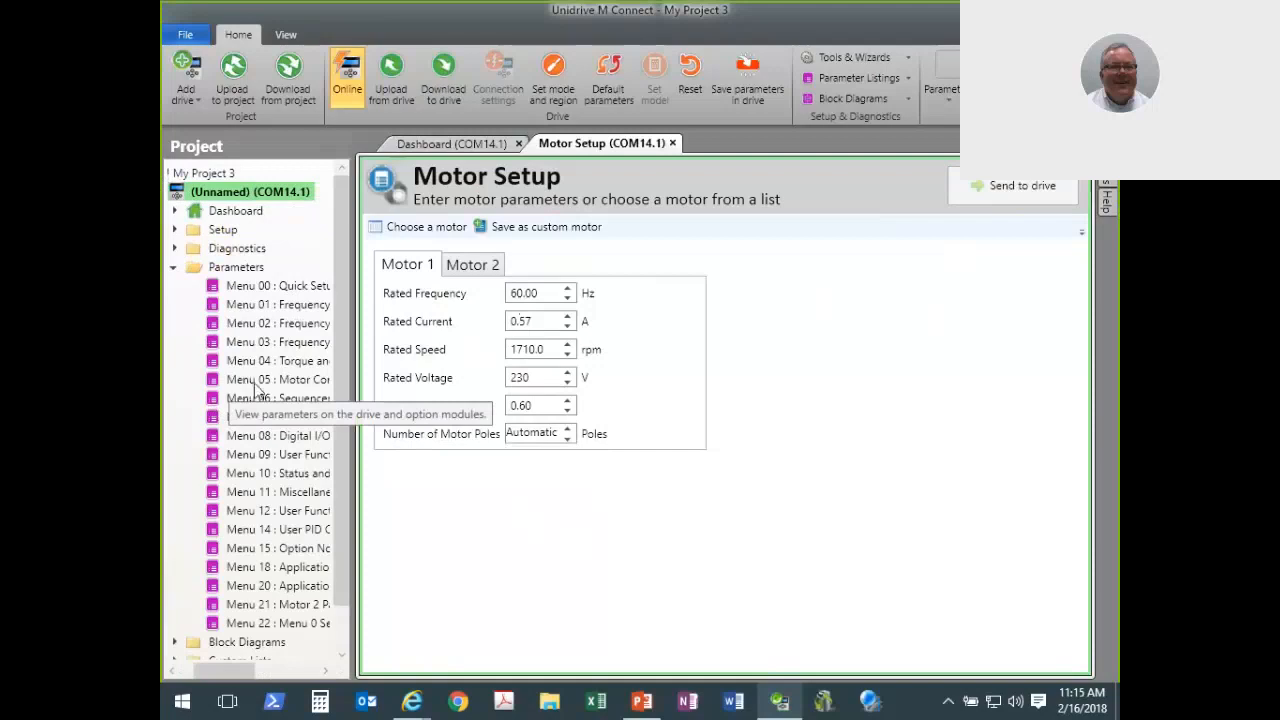
pyautogui.doubleClick(257, 382)
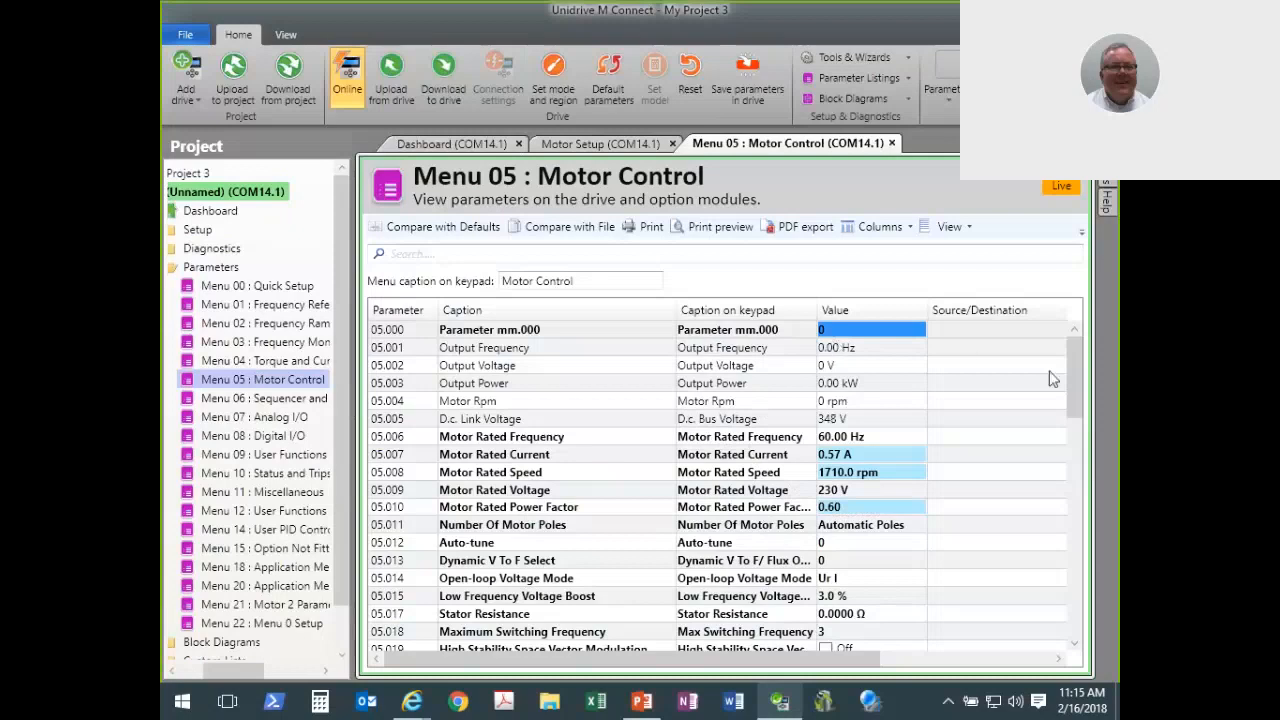
pyautogui.moveTo(1077, 385); pyautogui.dragTo(1066, 430)
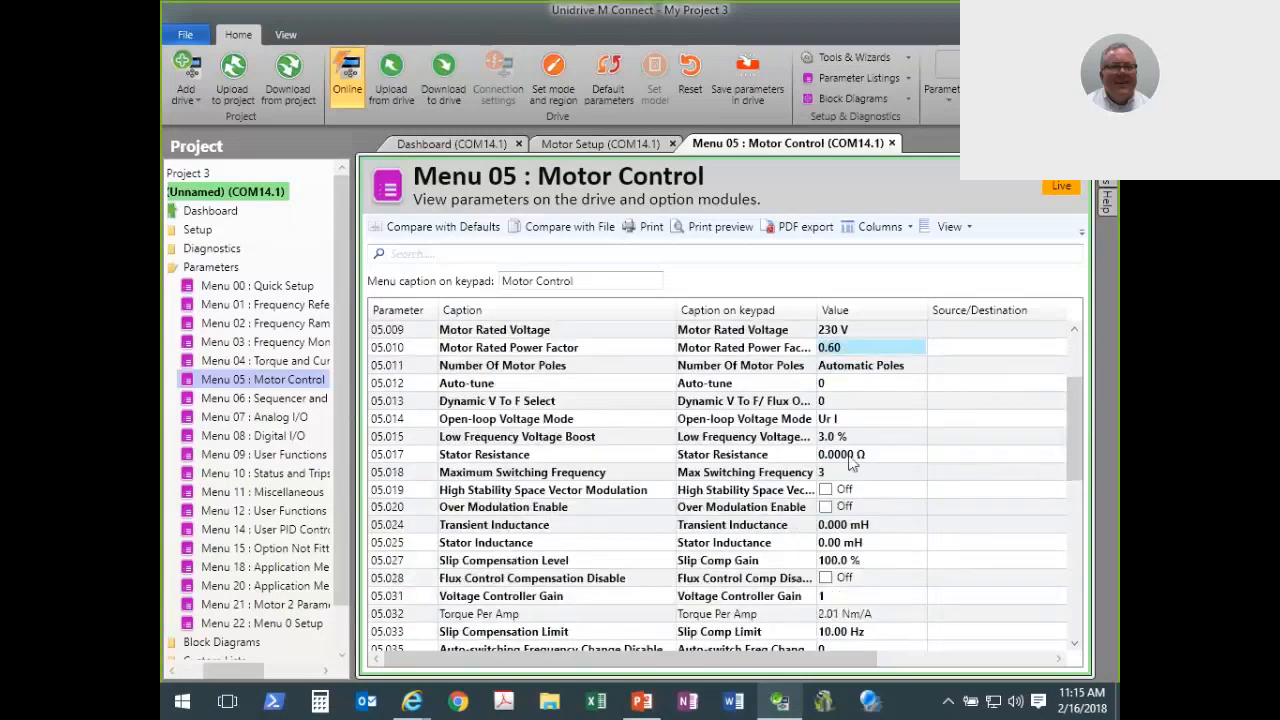
pyautogui.click(543, 422)
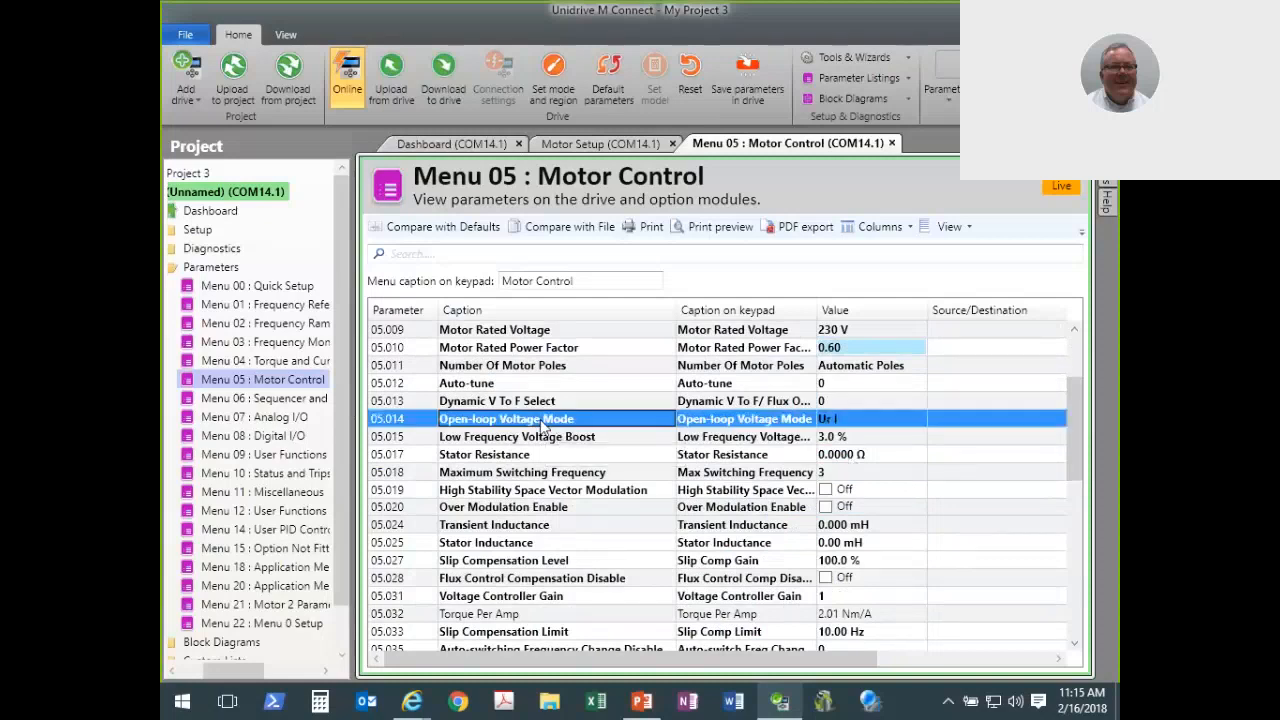
pyautogui.click(841, 423)
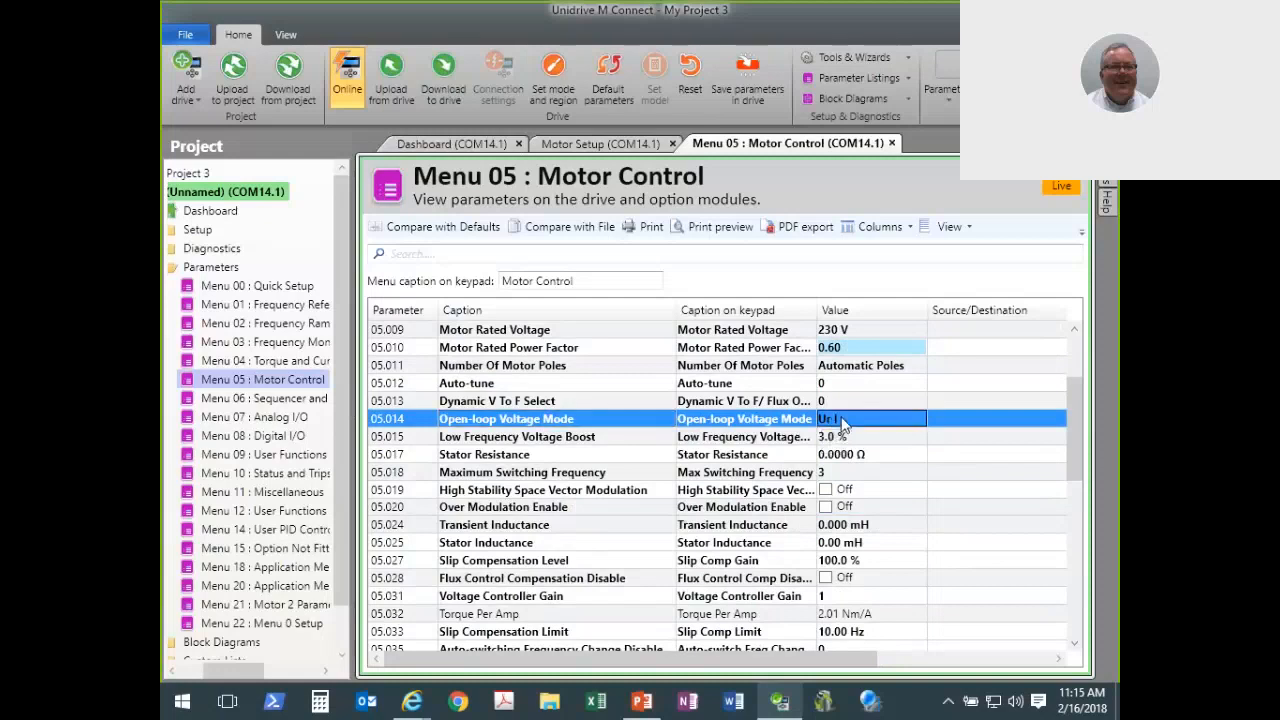
pyautogui.click(841, 423)
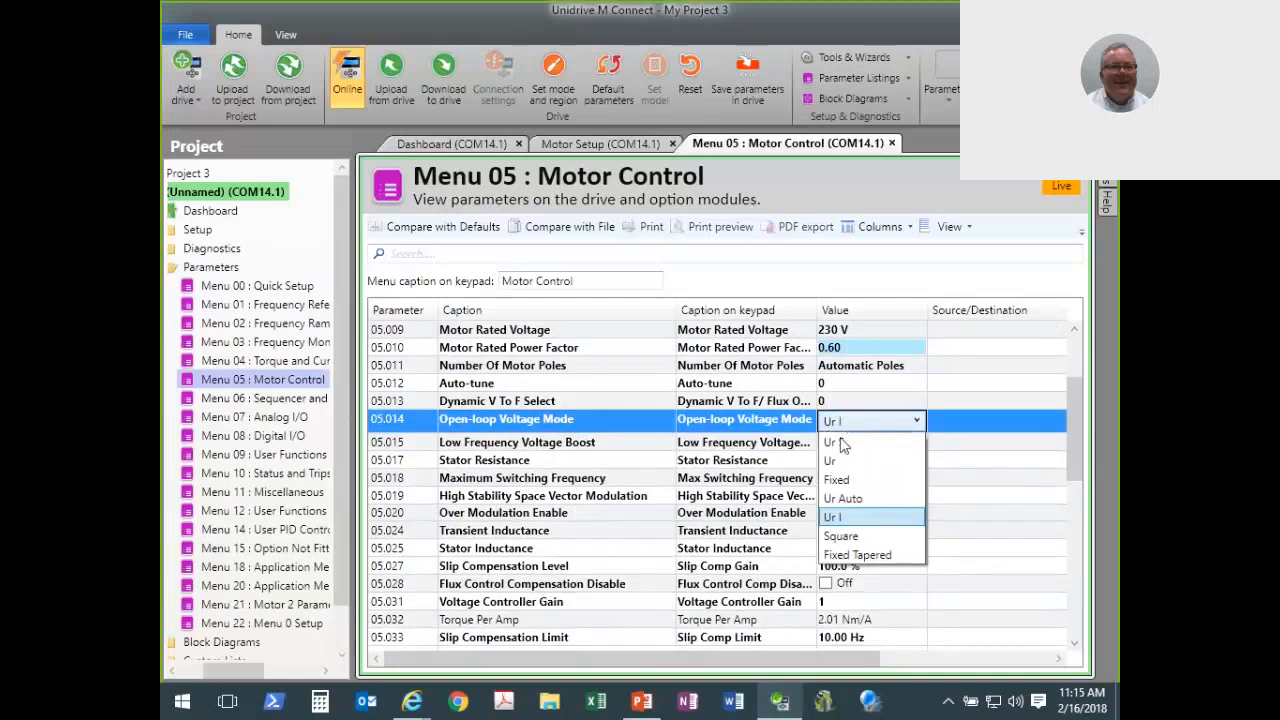
pyautogui.click(841, 482)
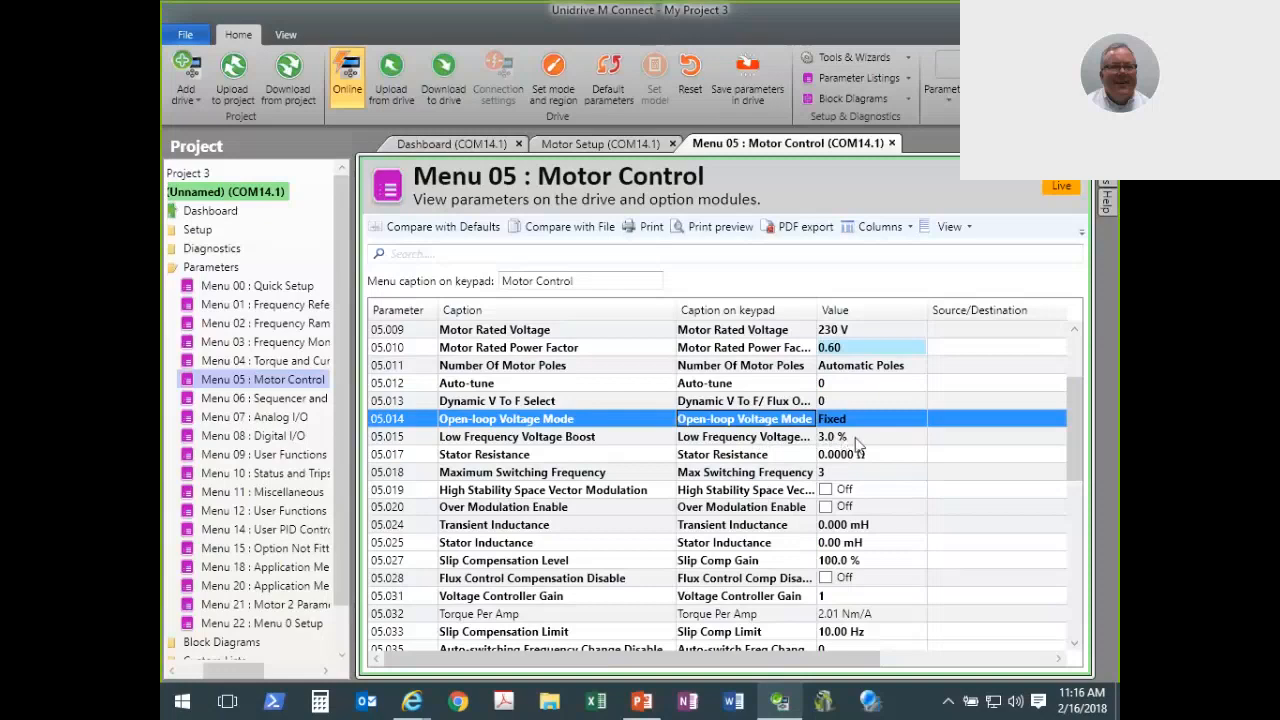
# - Set Low Frequency Voltage Boost (05.015) to 1.0 %, and close the Motor Control and Motor Setup pages
pyautogui.click(848, 440)
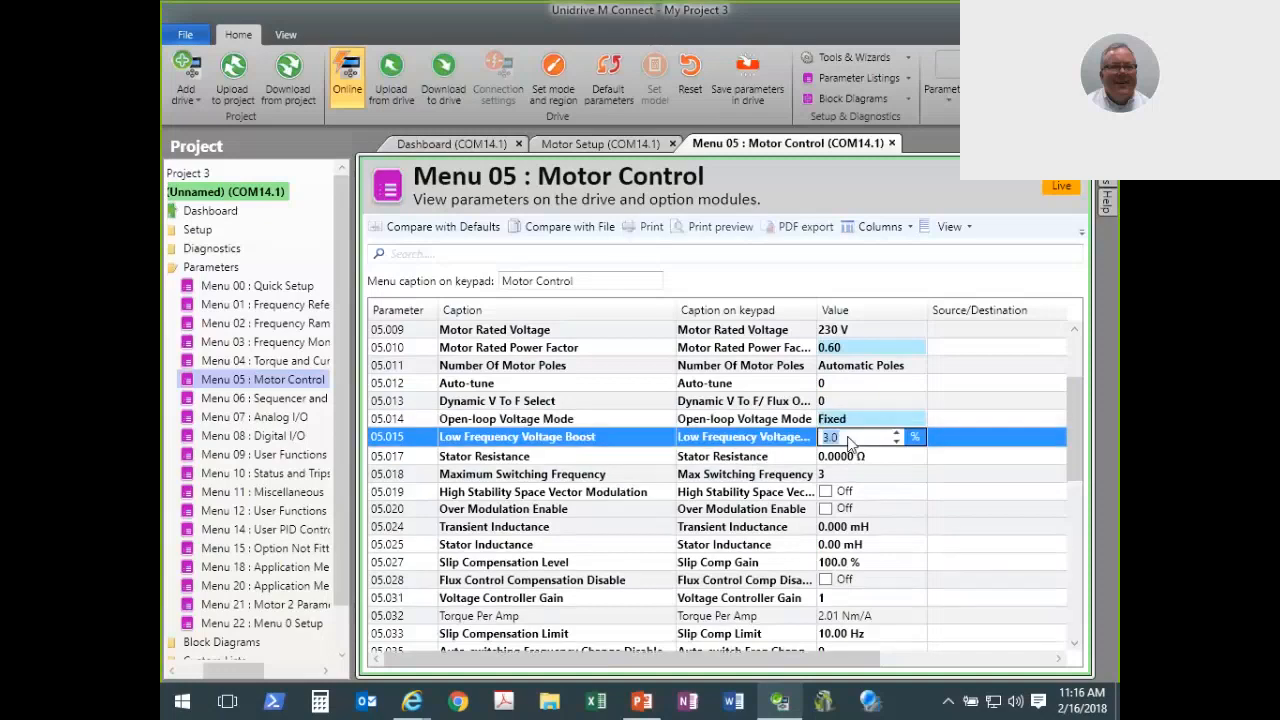
pyautogui.write('1')
pyautogui.press('Return')
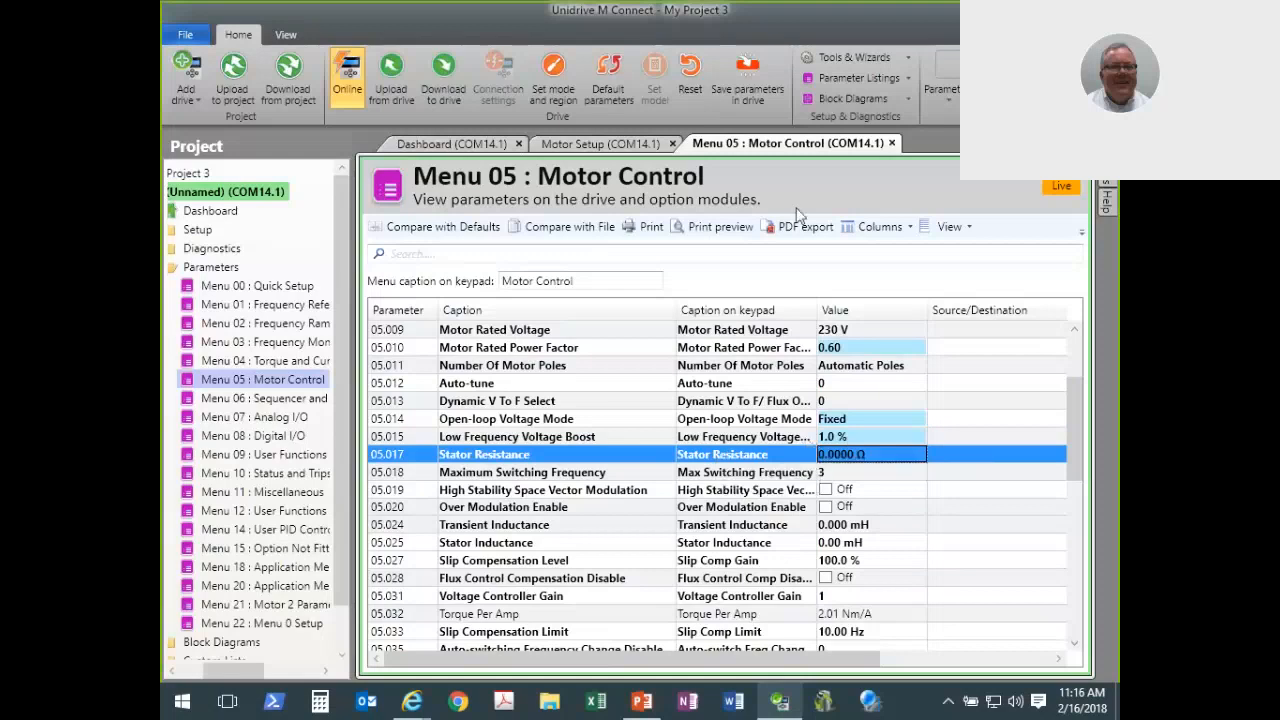
pyautogui.click(893, 143)
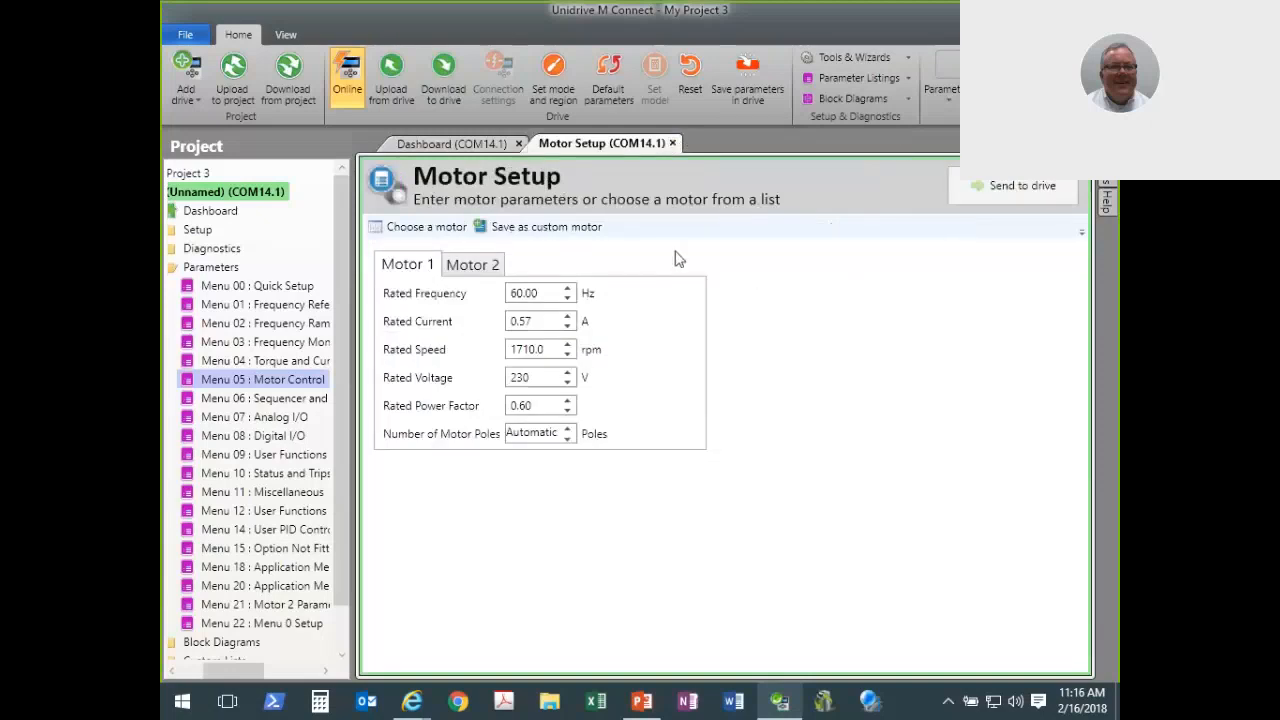
pyautogui.click(673, 143)
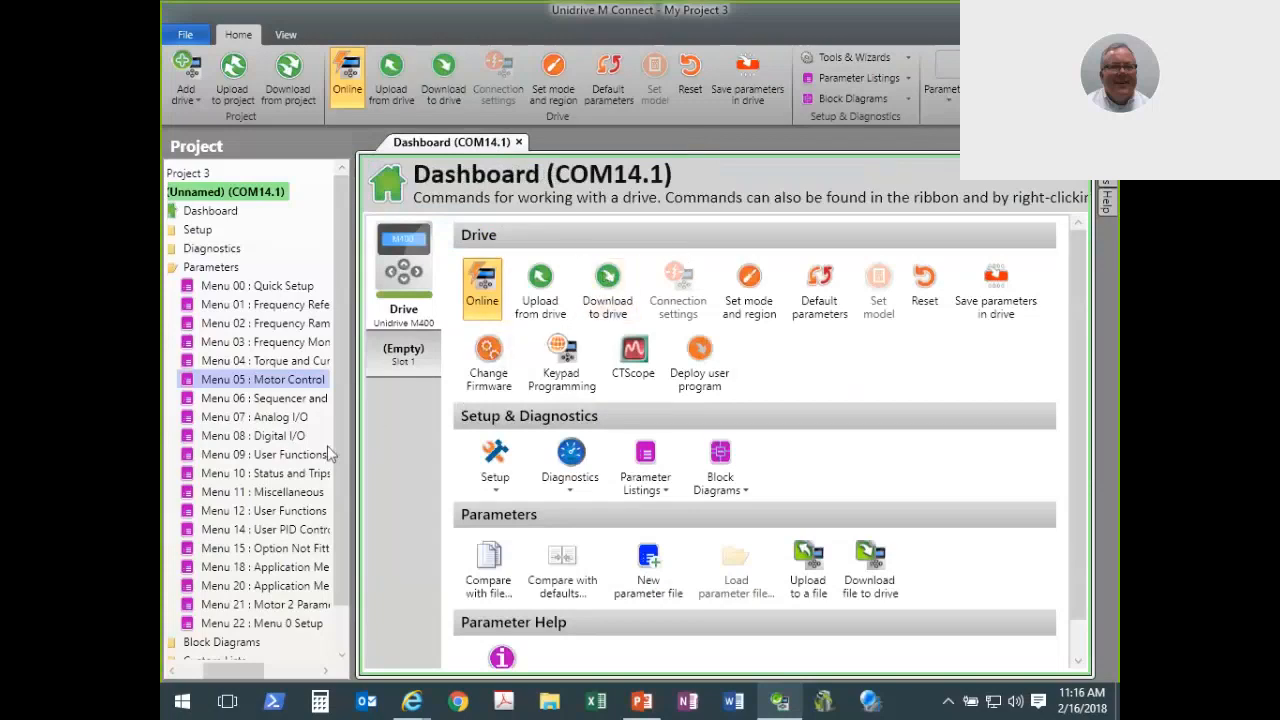
# - In parameter Menu 01 (Frequency References), set the Reference Selector (01.014) to Preset
pyautogui.doubleClick(256, 310)
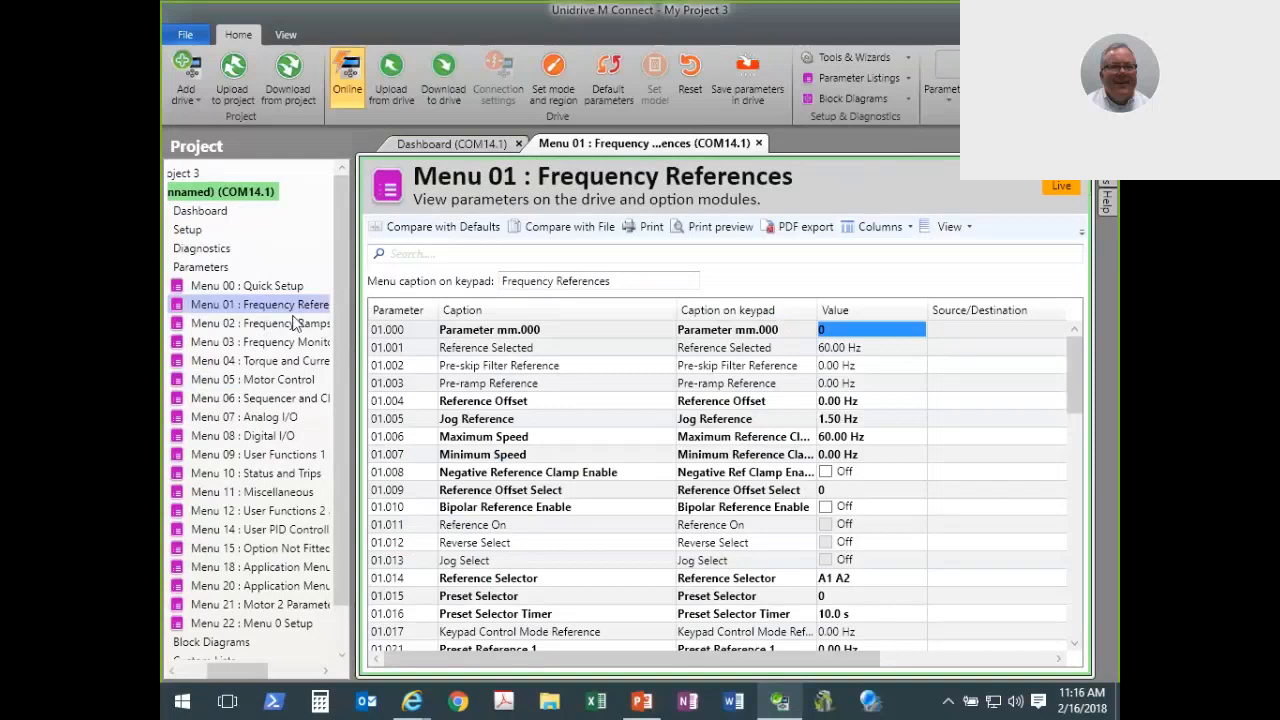
pyautogui.click(525, 578)
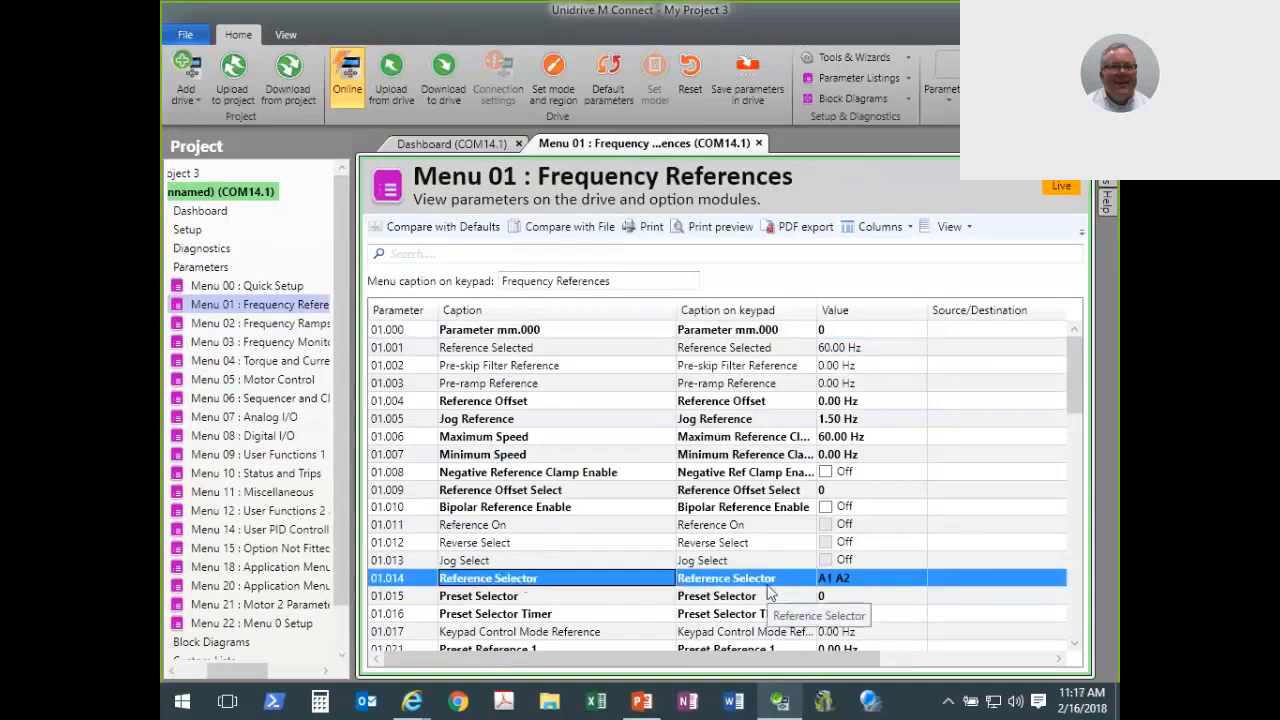
pyautogui.click(863, 587)
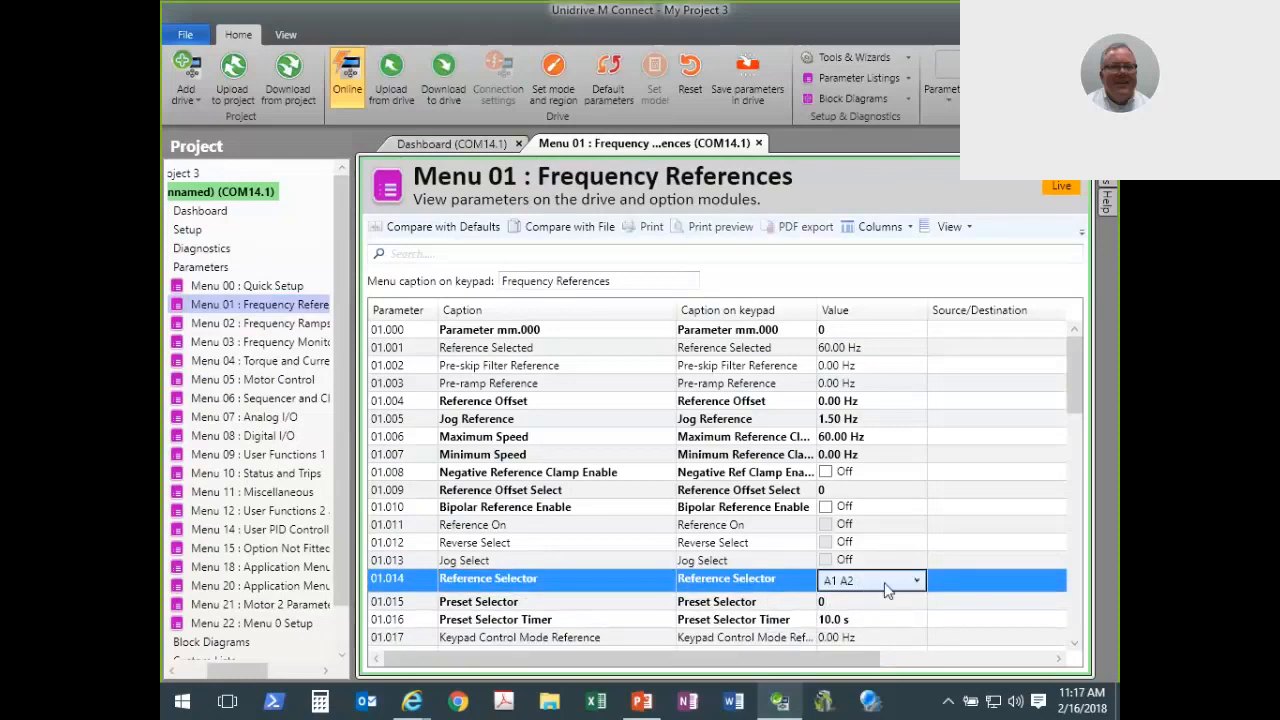
pyautogui.click(885, 590)
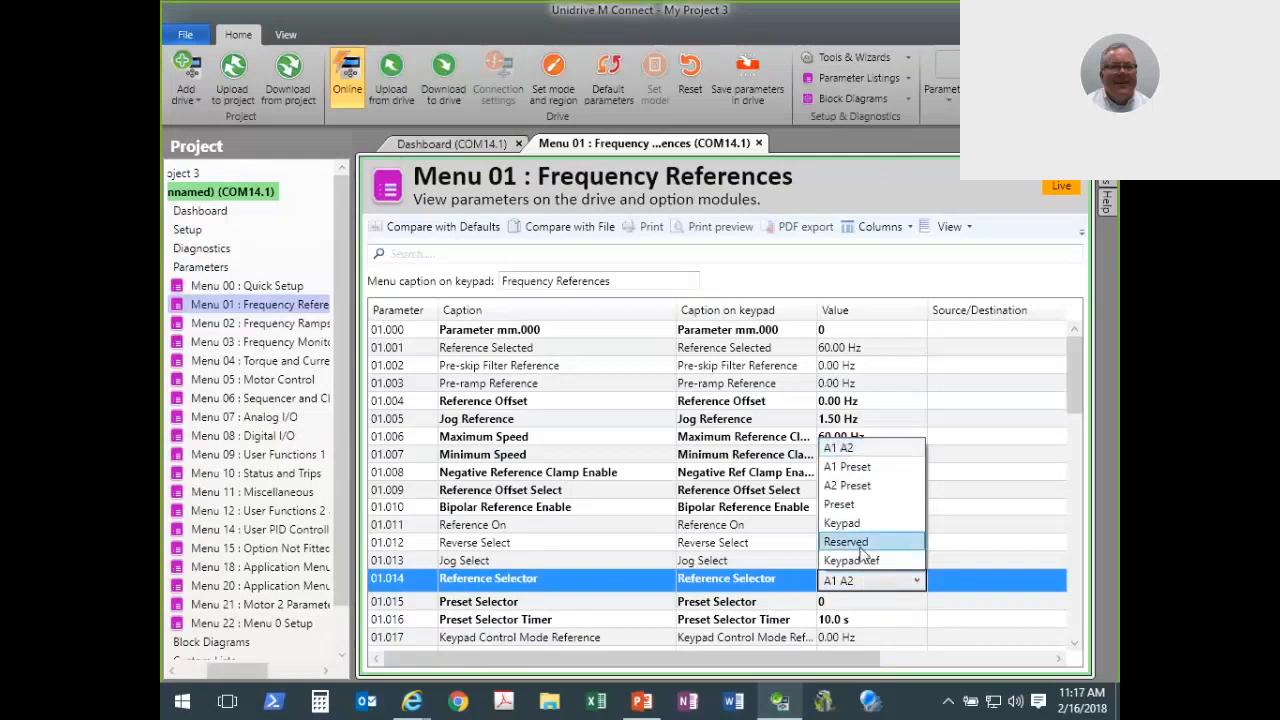
pyautogui.click(850, 506)
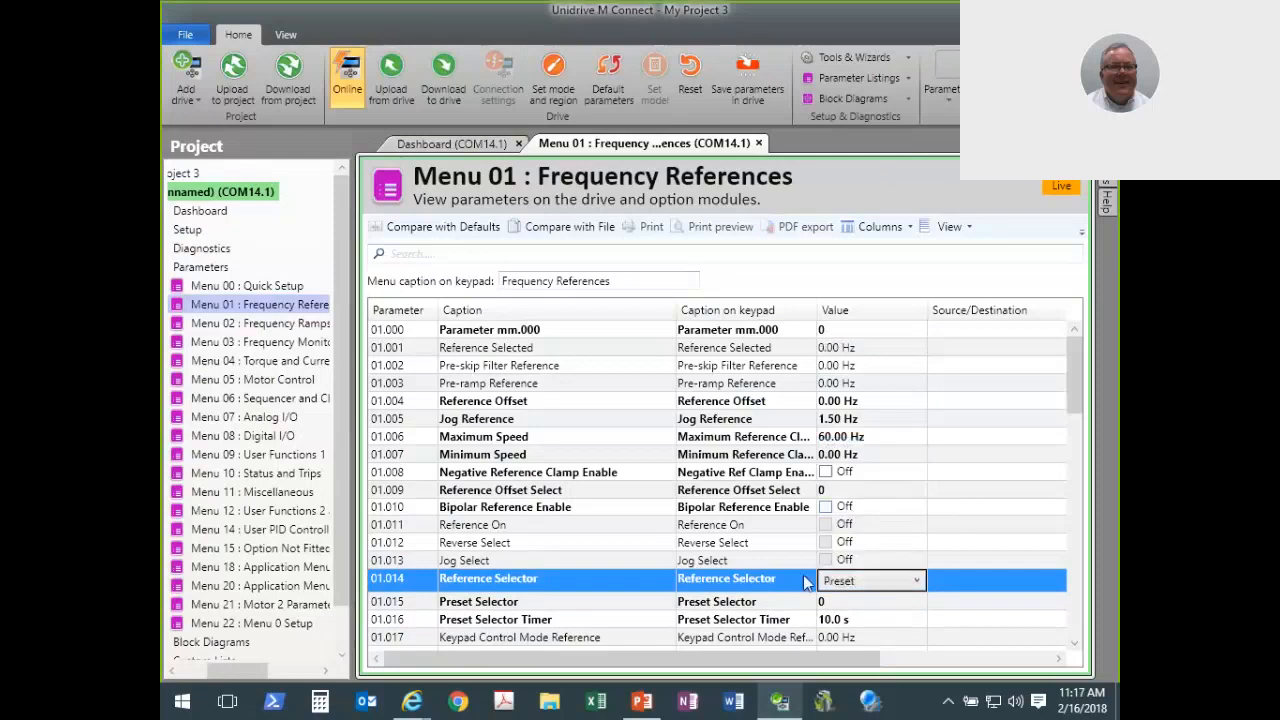
pyautogui.click(803, 578)
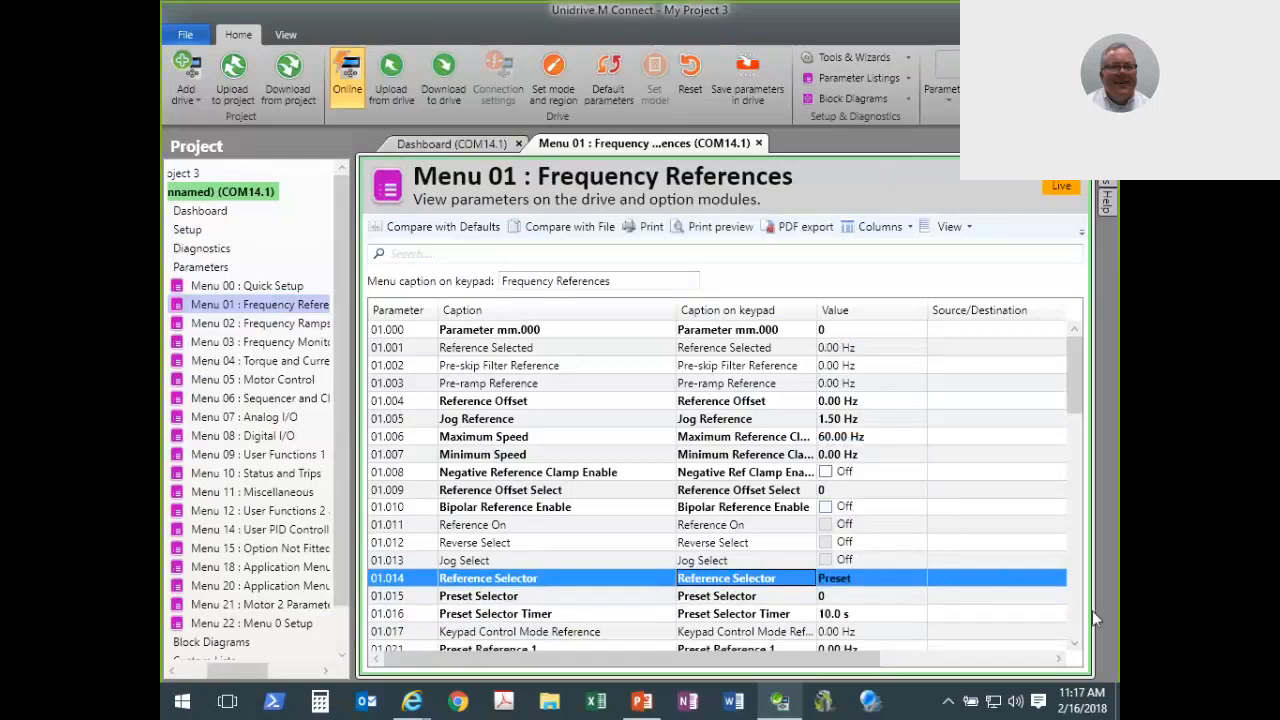
# - Set Preset Reference 1 (01.021) to 20 Hz and close the Frequency References page
pyautogui.click(1075, 645)
pyautogui.click(1075, 645)
pyautogui.click(1075, 645)
pyautogui.click(1077, 645)
pyautogui.click(1077, 645)
pyautogui.click(1077, 645)
pyautogui.click(1077, 645)
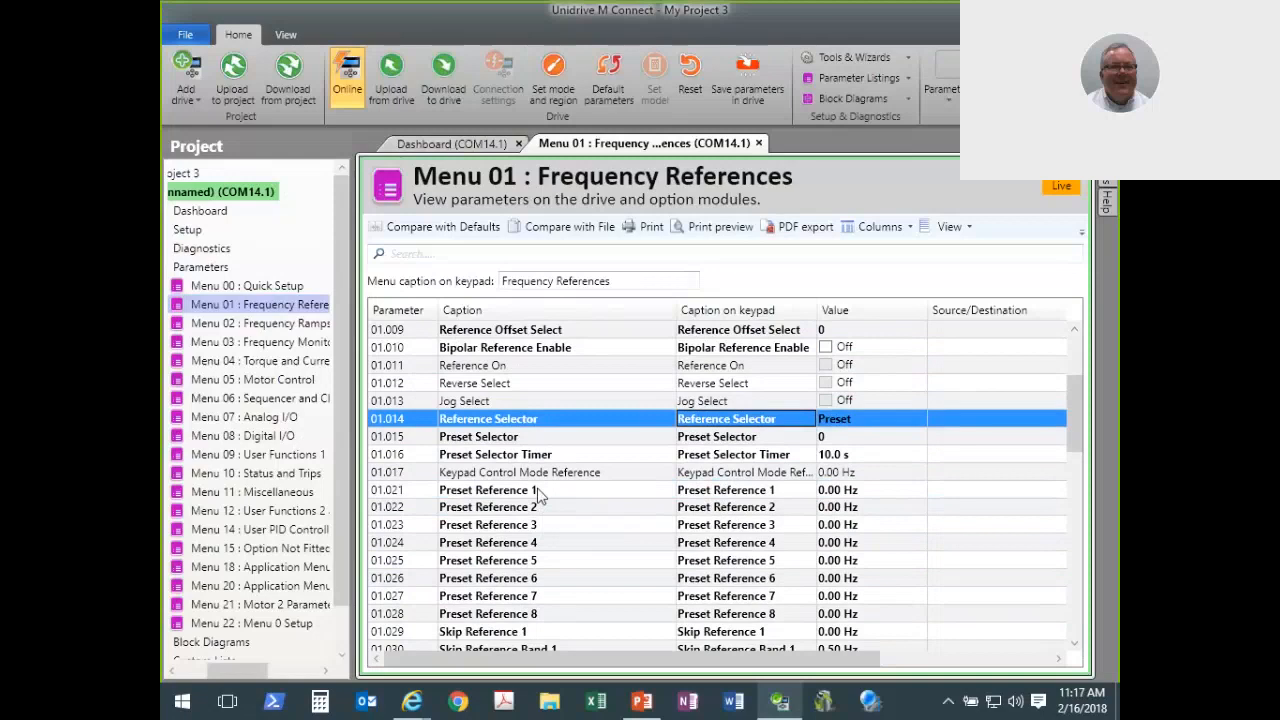
pyautogui.doubleClick(834, 493)
pyautogui.write('20')
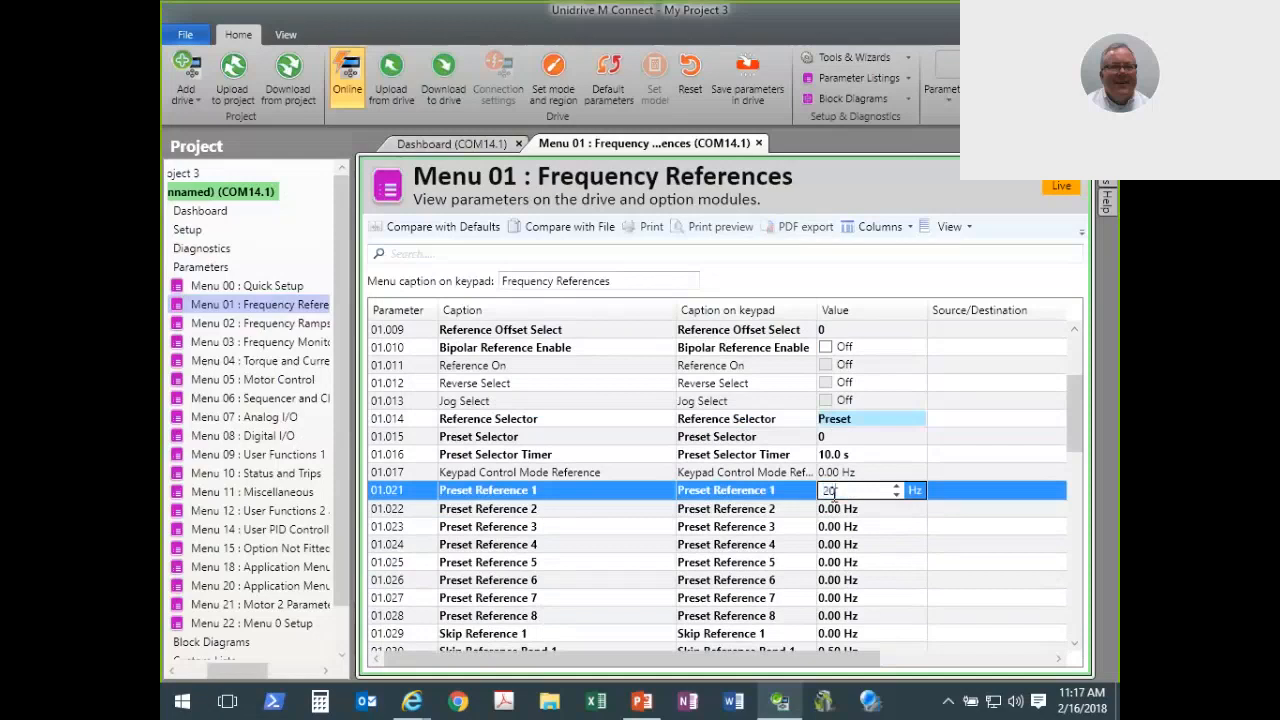
pyautogui.press('Return')
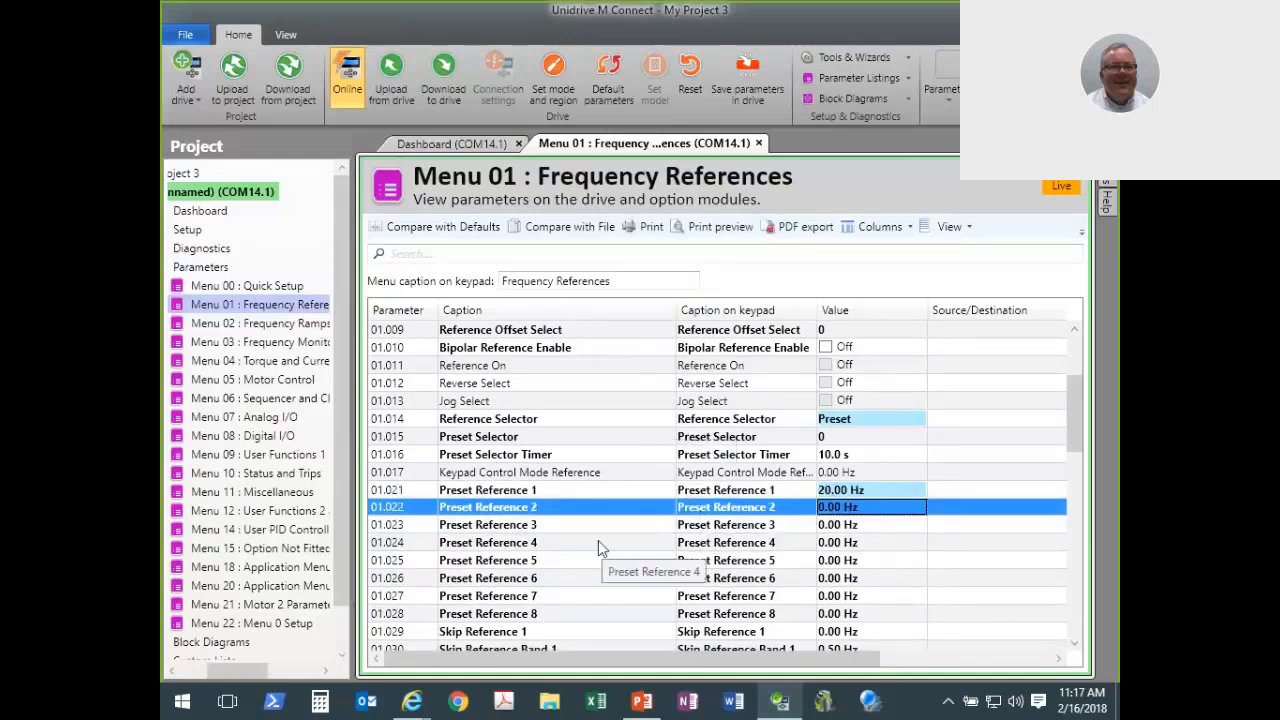
pyautogui.click(759, 144)
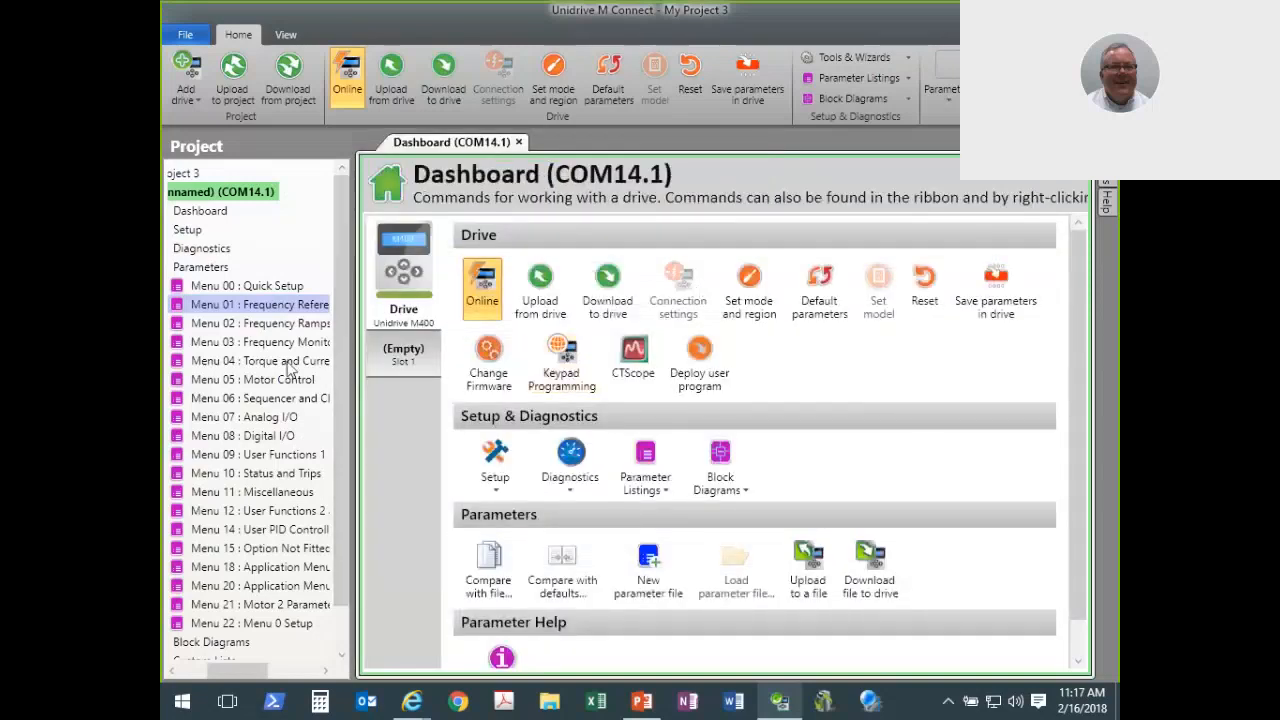
# - In parameter Menu 02 (Frequency Ramps), set Deceleration Rate 1 (02.021) to 0.5 s
pyautogui.click(249, 323)
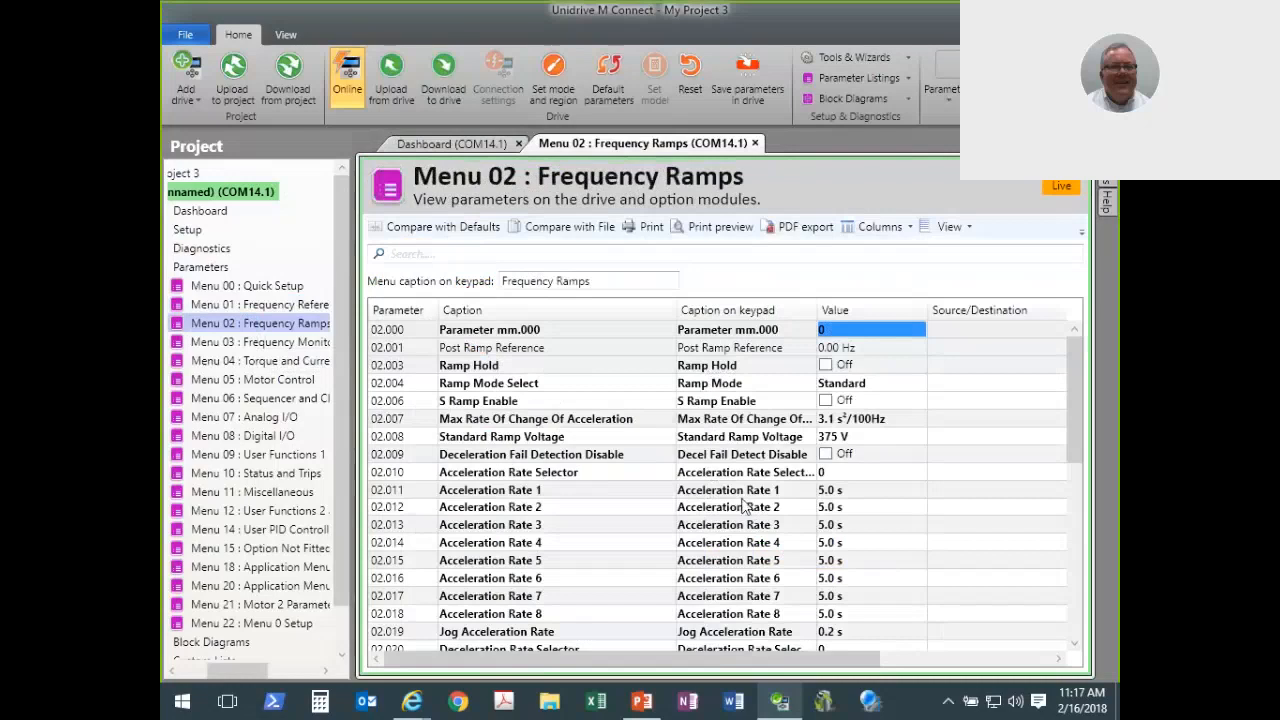
pyautogui.click(804, 494)
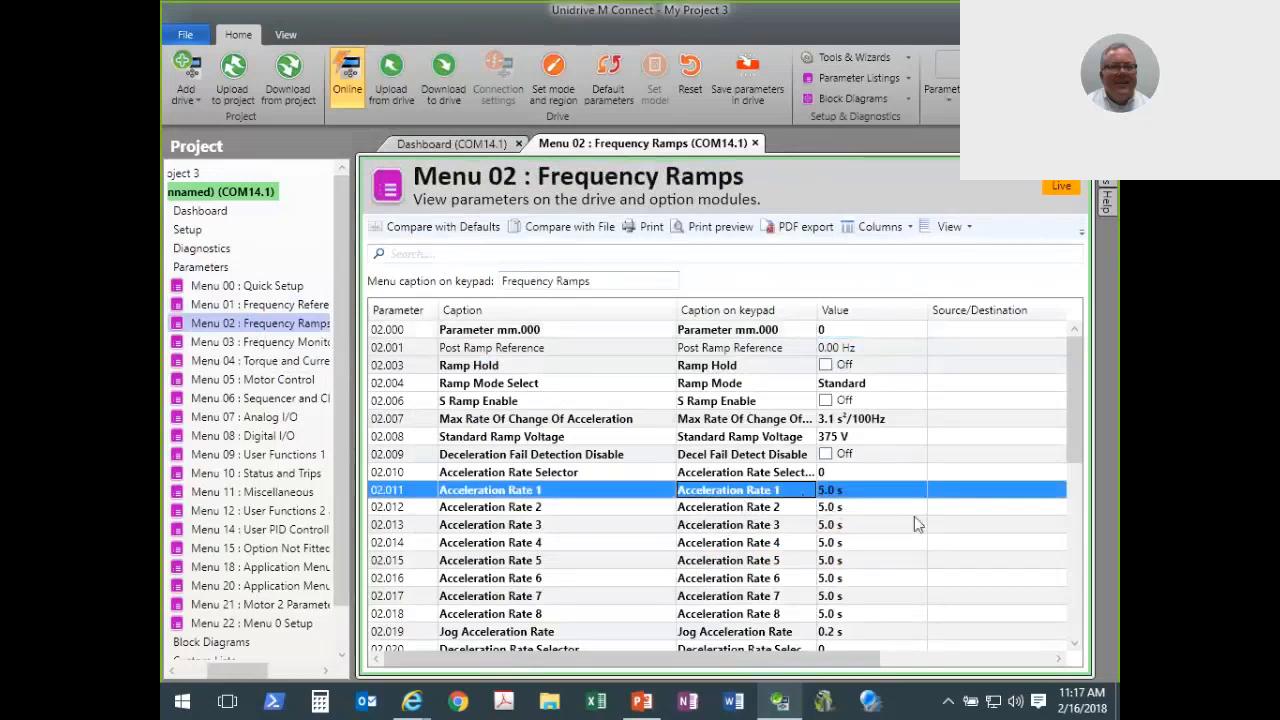
pyautogui.click(1077, 644)
pyautogui.click(1077, 644)
pyautogui.click(1077, 644)
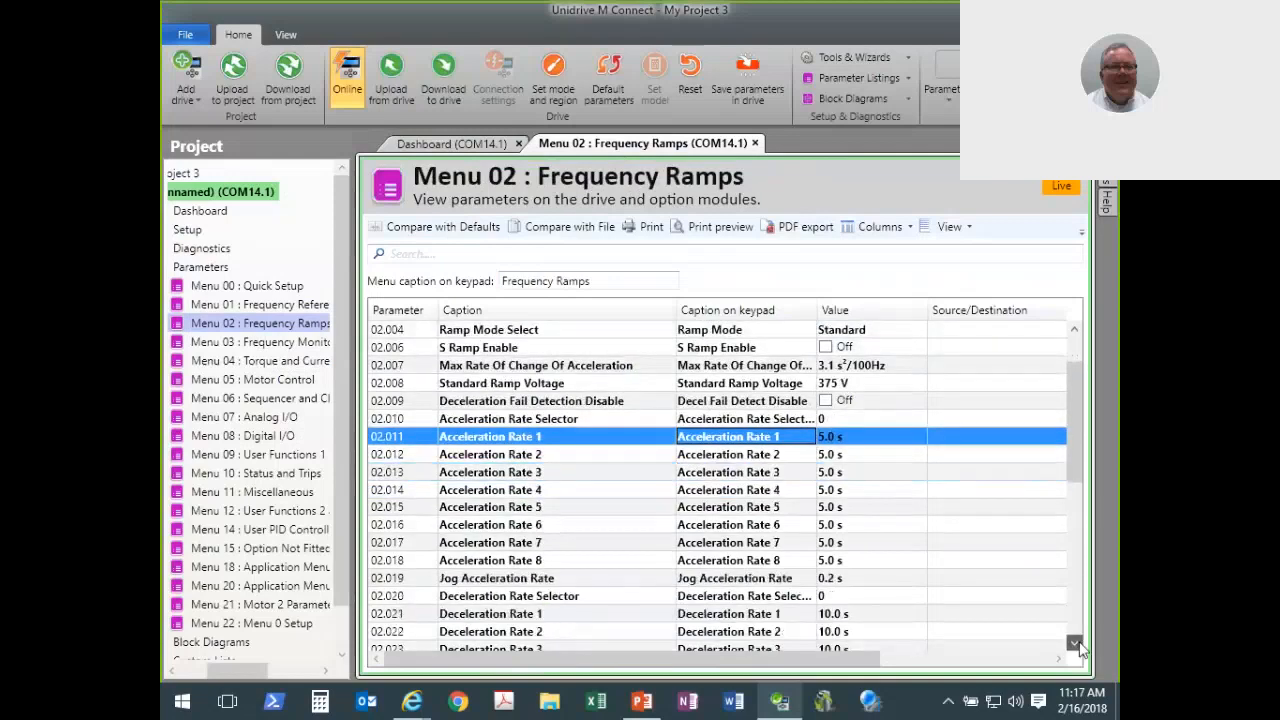
pyautogui.click(1077, 644)
pyautogui.click(1077, 644)
pyautogui.click(1077, 644)
pyautogui.click(1077, 644)
pyautogui.click(1077, 644)
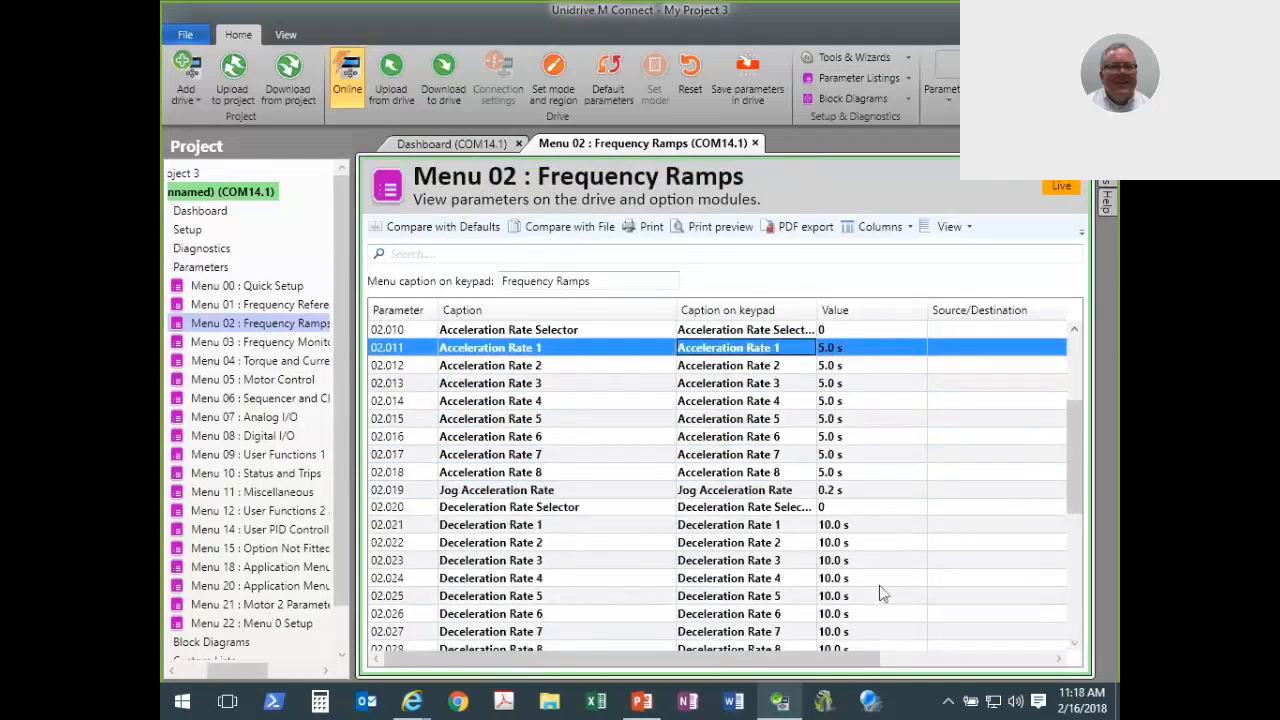
pyautogui.click(699, 531)
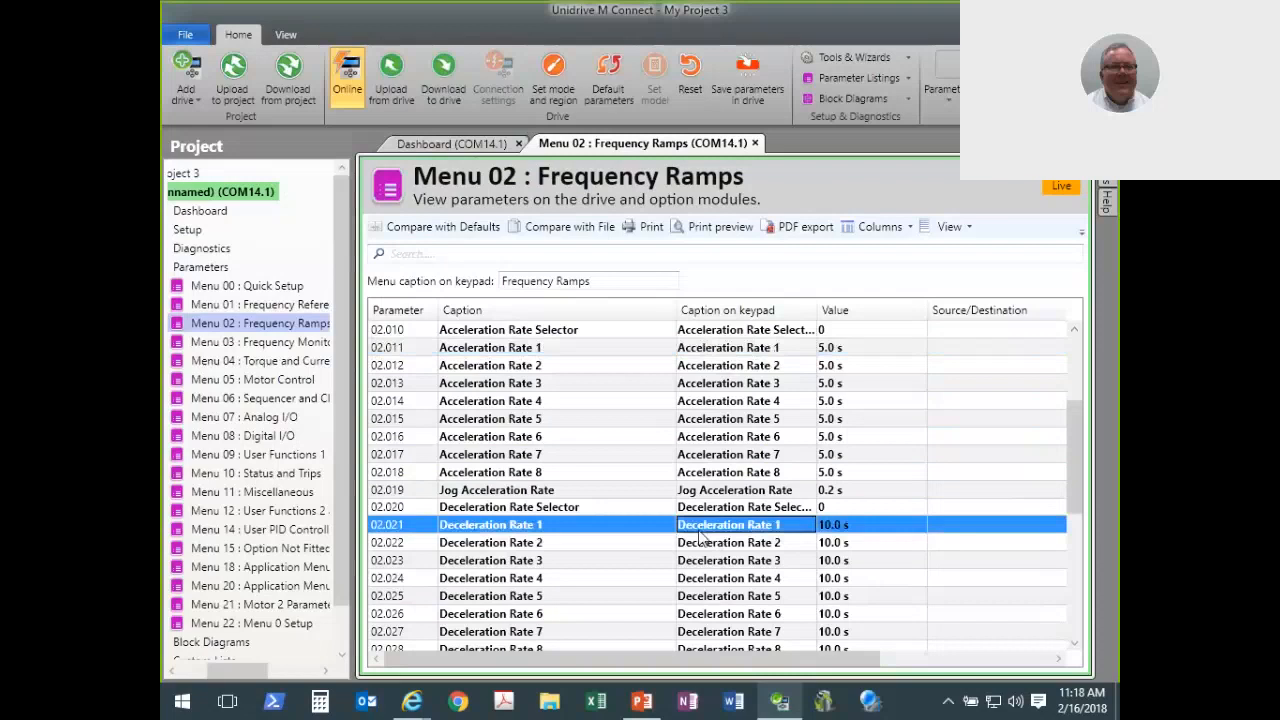
pyautogui.click(834, 531)
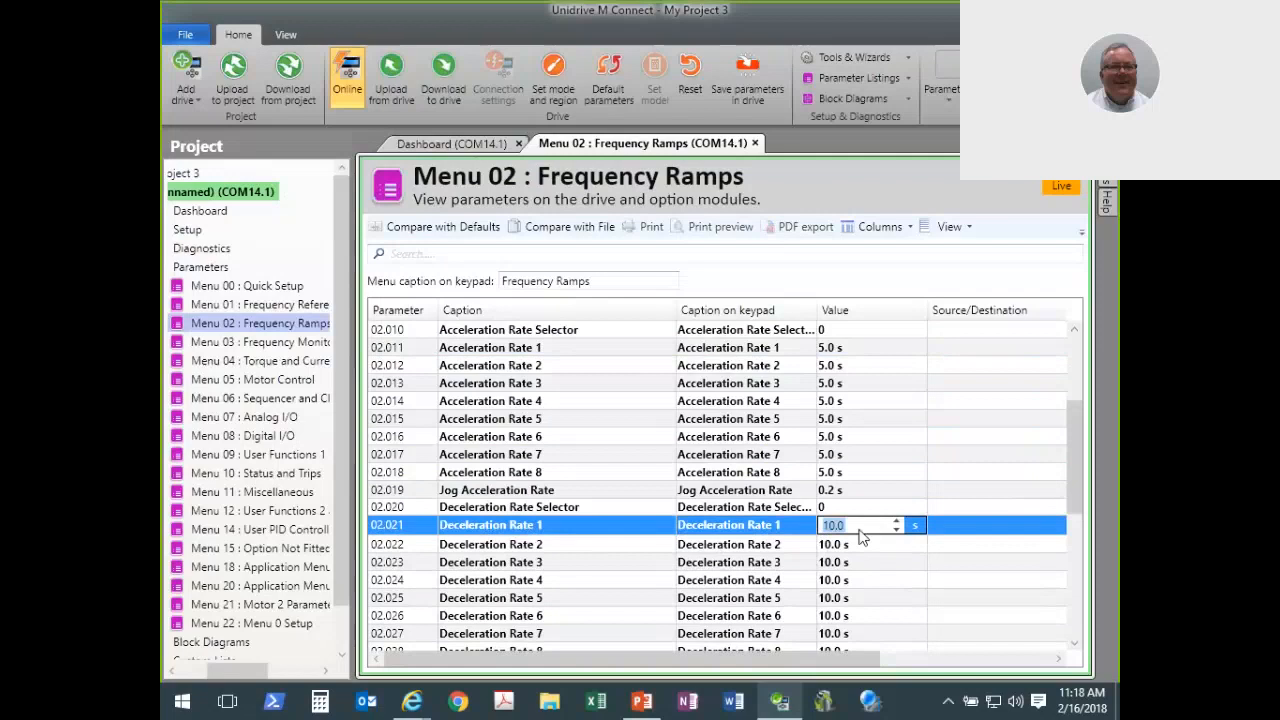
pyautogui.write('0.5')
pyautogui.press('Return')
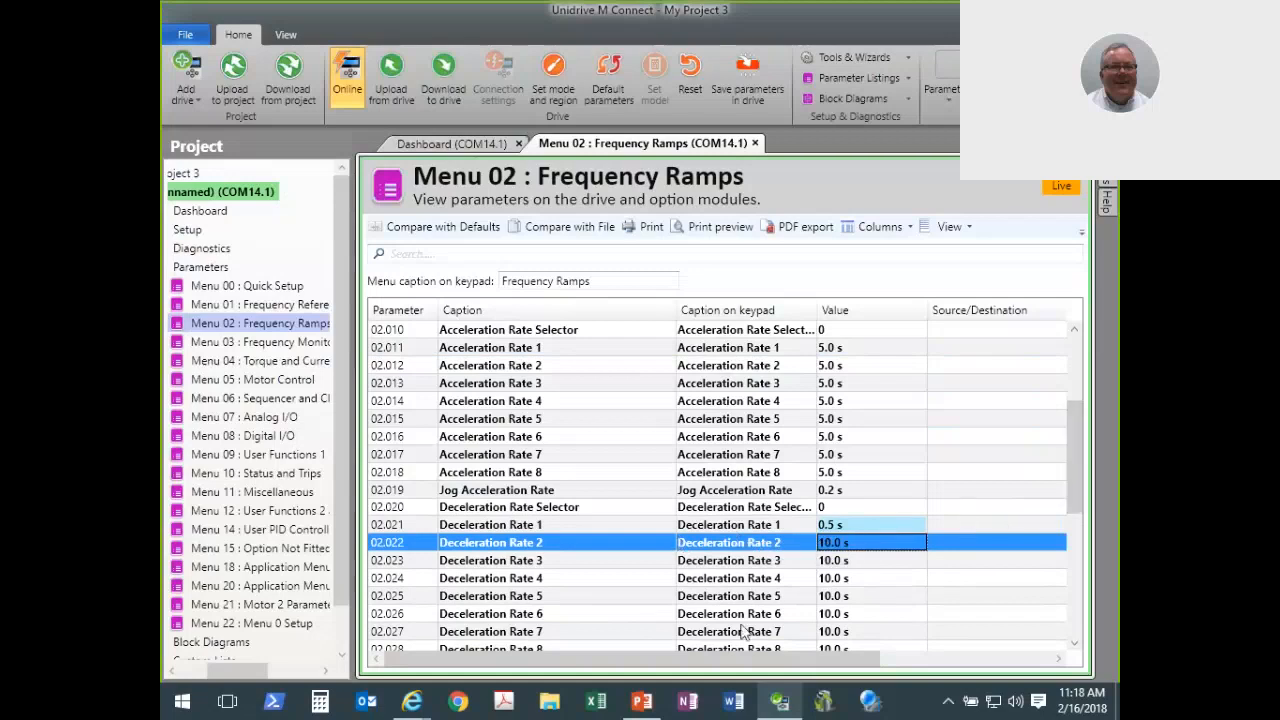
# - Switch to PowerPoint to review the Drive Modifications slide, return to Unidrive M Connect and close the Frequency Ramps page
pyautogui.click(640, 703)
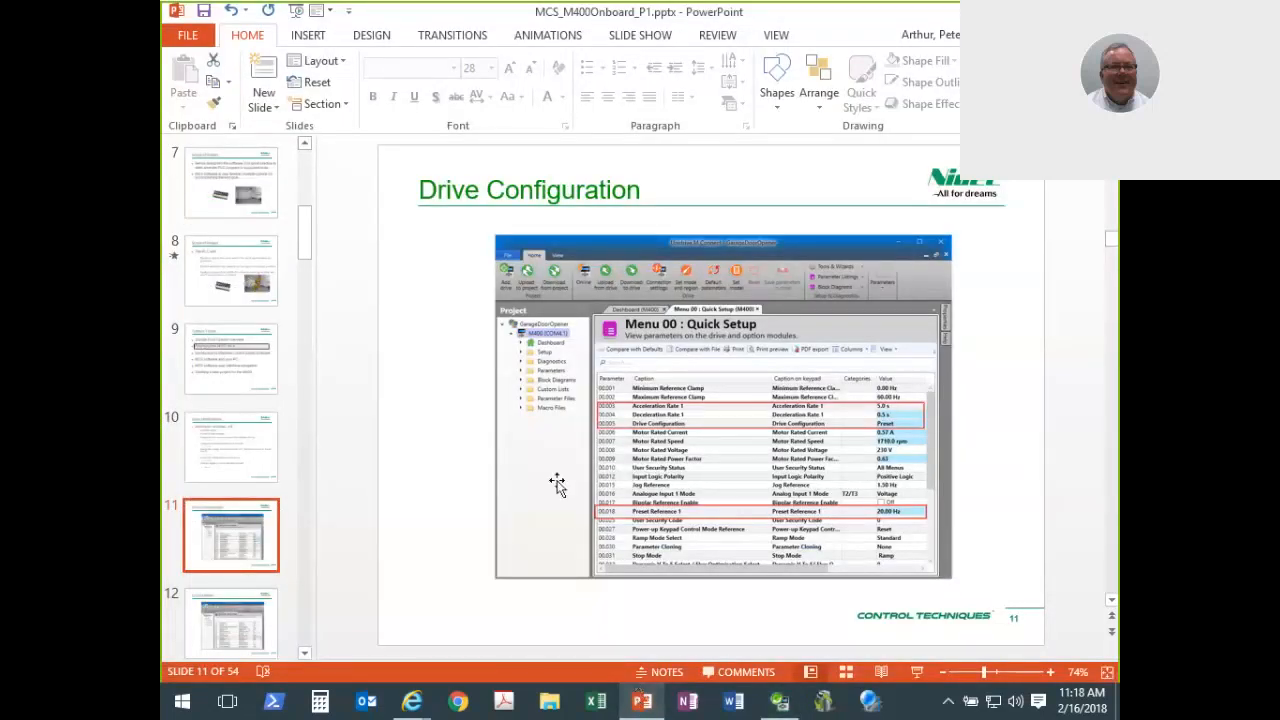
pyautogui.scroll(1, 557, 484)
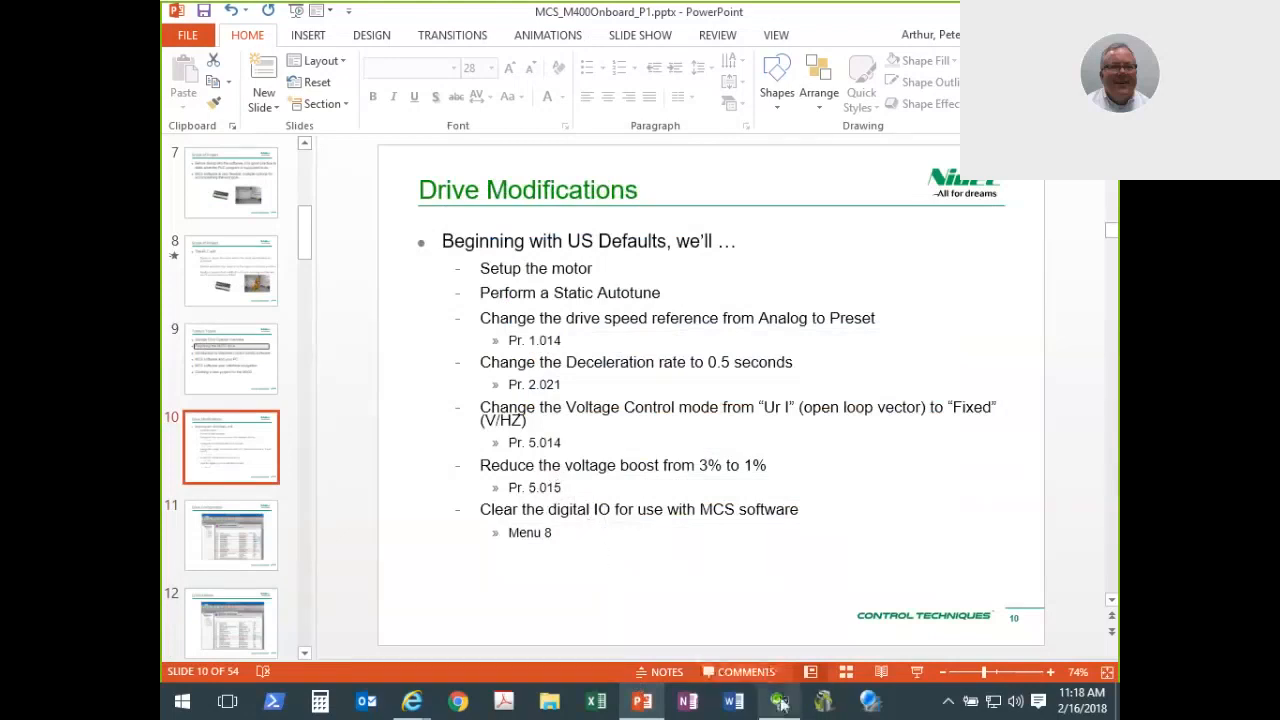
pyautogui.moveTo(781, 704)
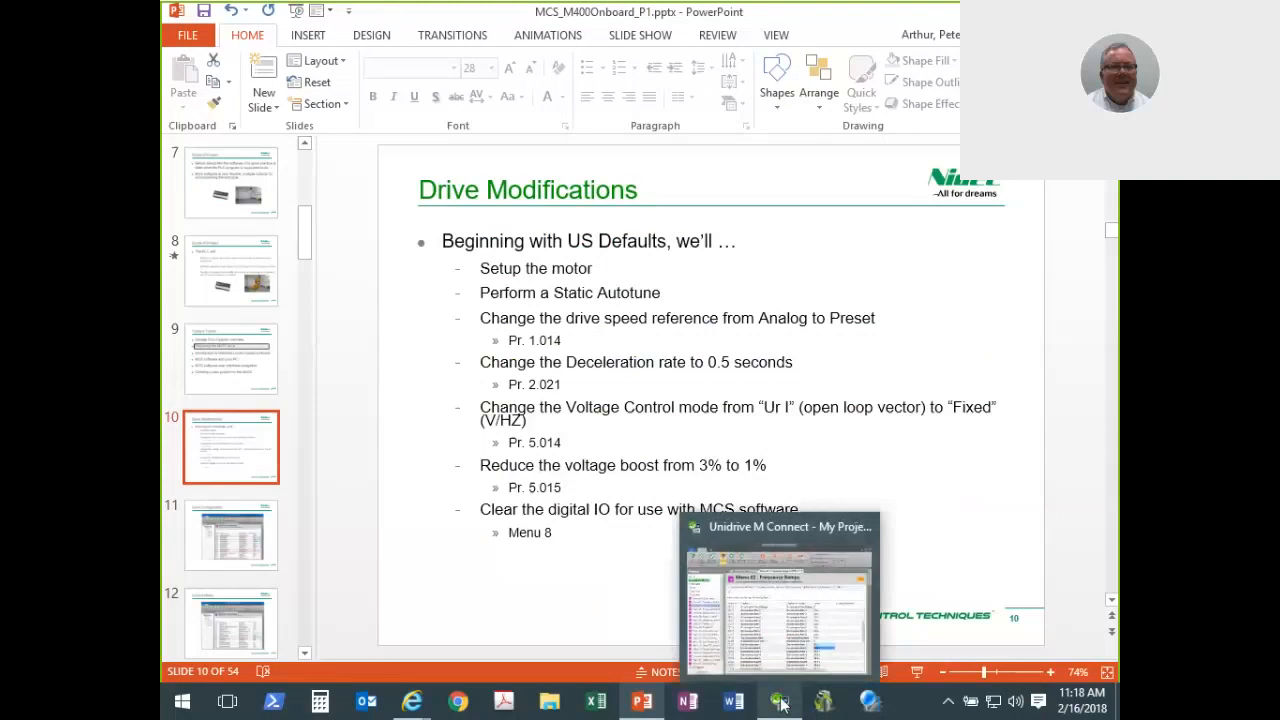
pyautogui.click(781, 704)
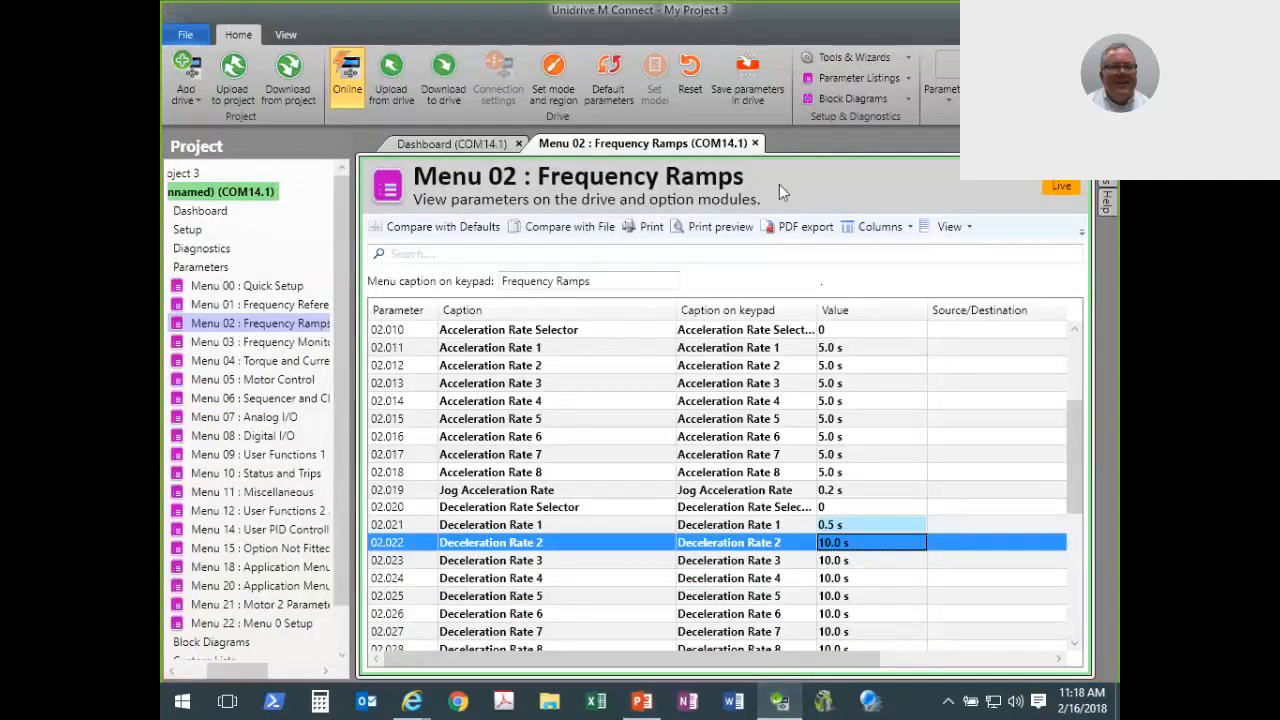
pyautogui.click(755, 143)
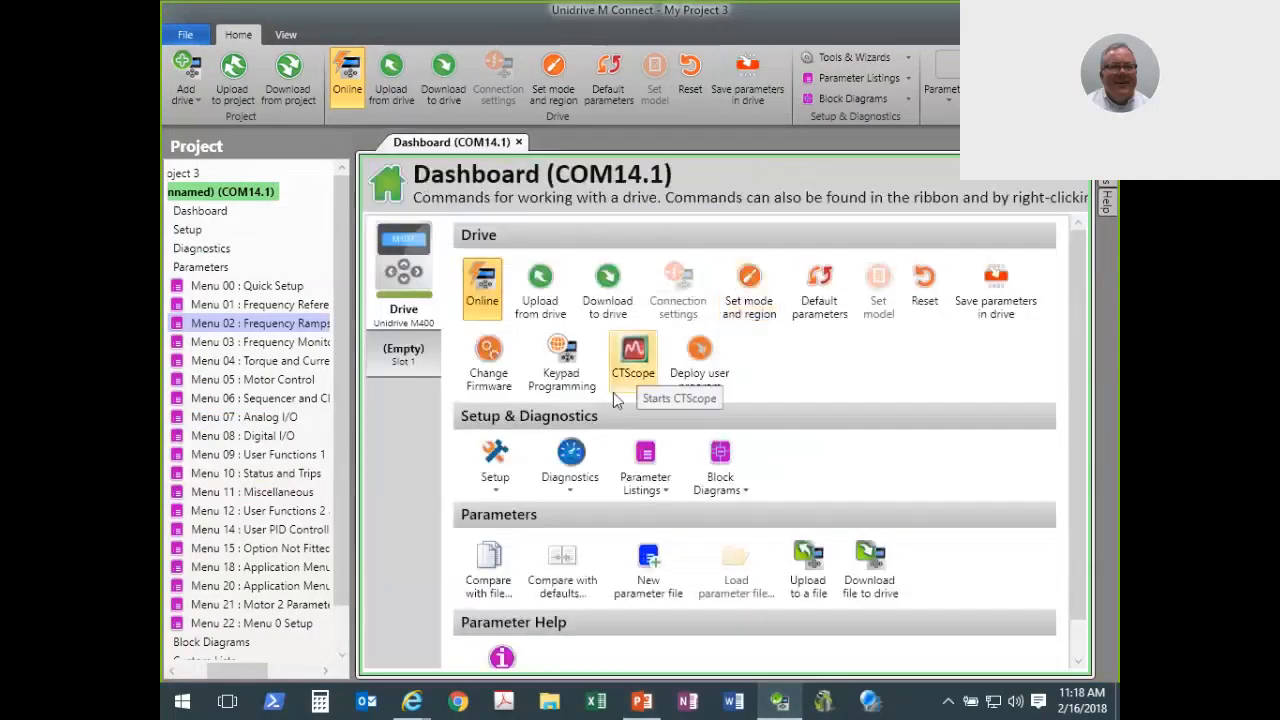
# - Open the Menu 08 (Digital I/O) page, and in Menu 06 (Sequencer and Clock) set Start/Stop Logic Select (06.004) to 6
pyautogui.click(250, 437)
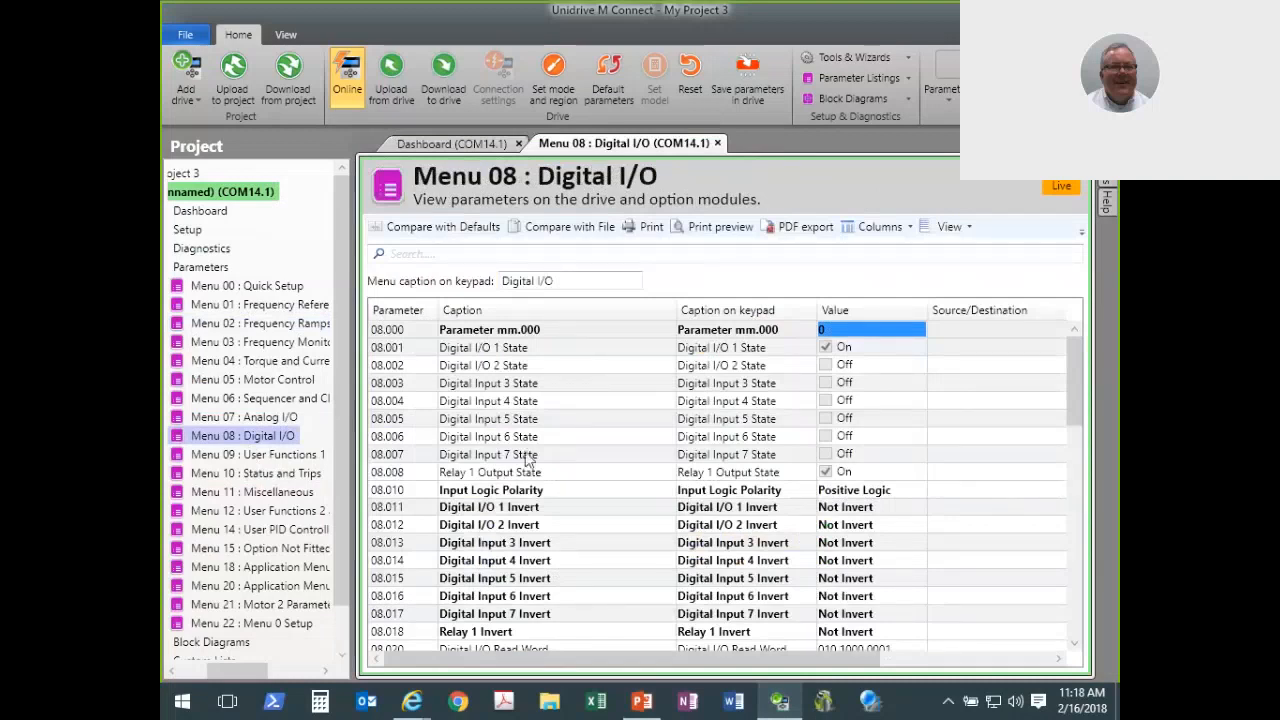
pyautogui.click(284, 400)
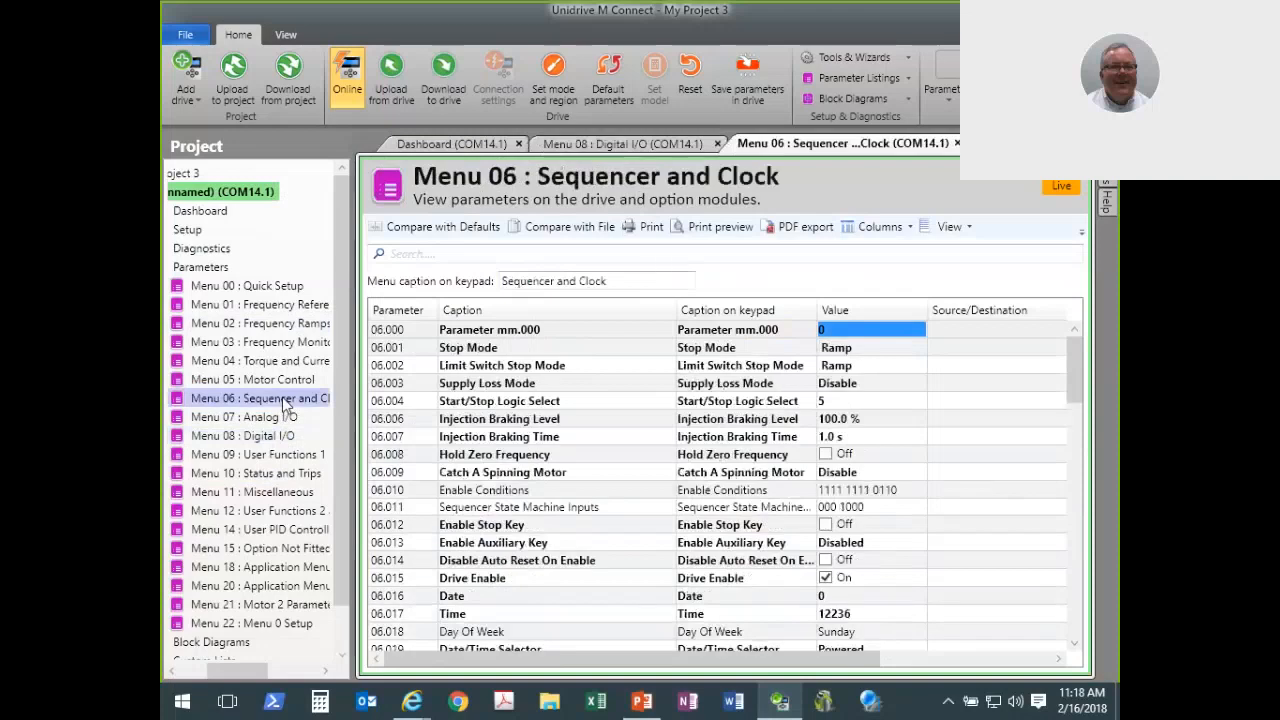
pyautogui.click(480, 403)
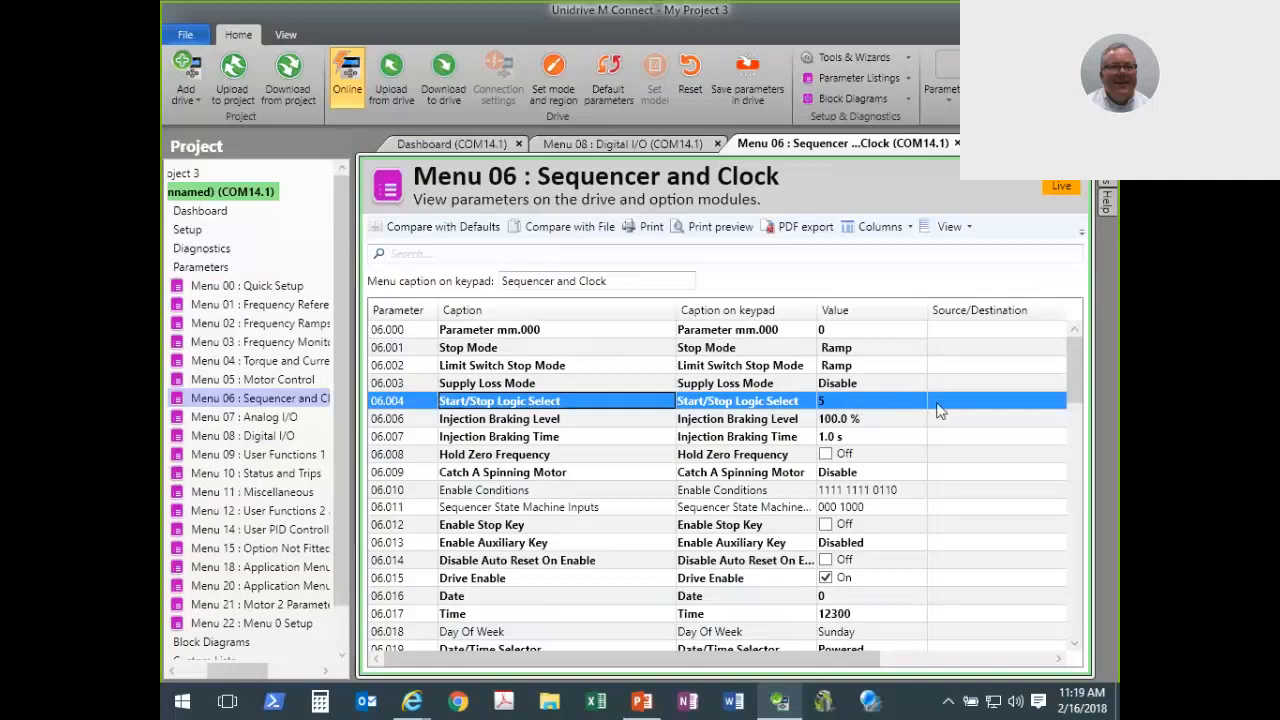
pyautogui.click(853, 404)
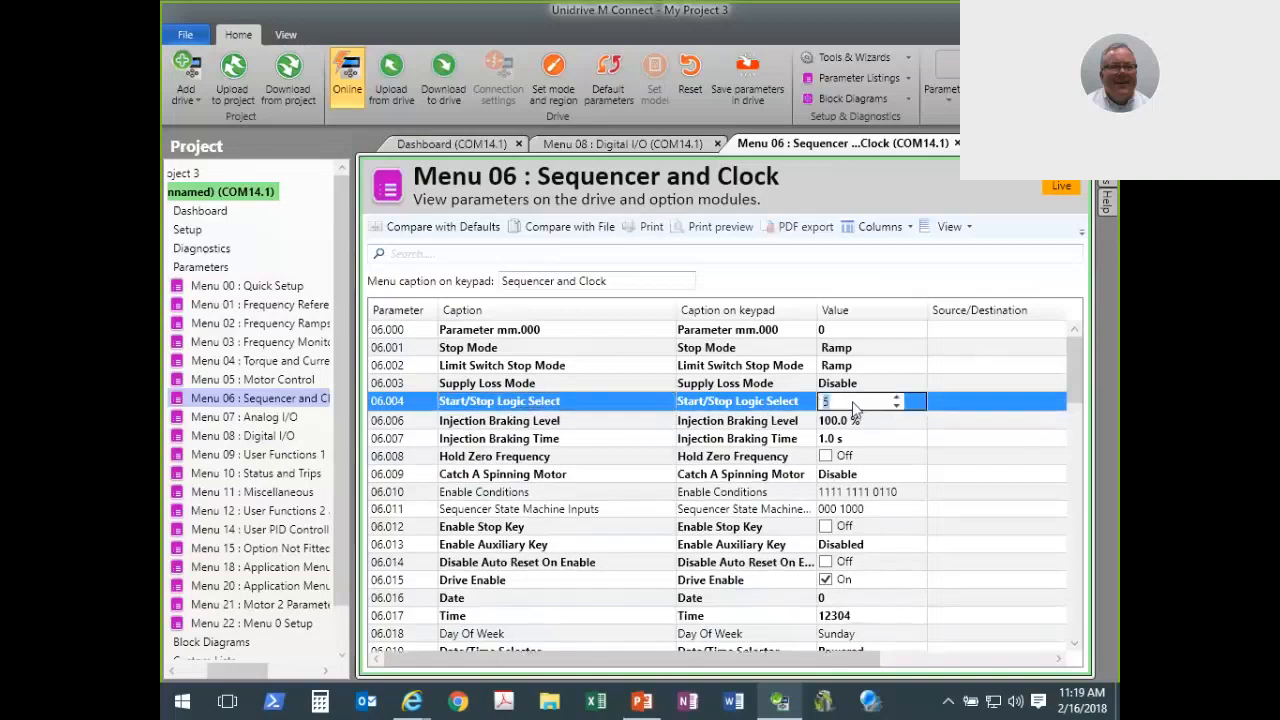
pyautogui.write('6')
pyautogui.press('Return')
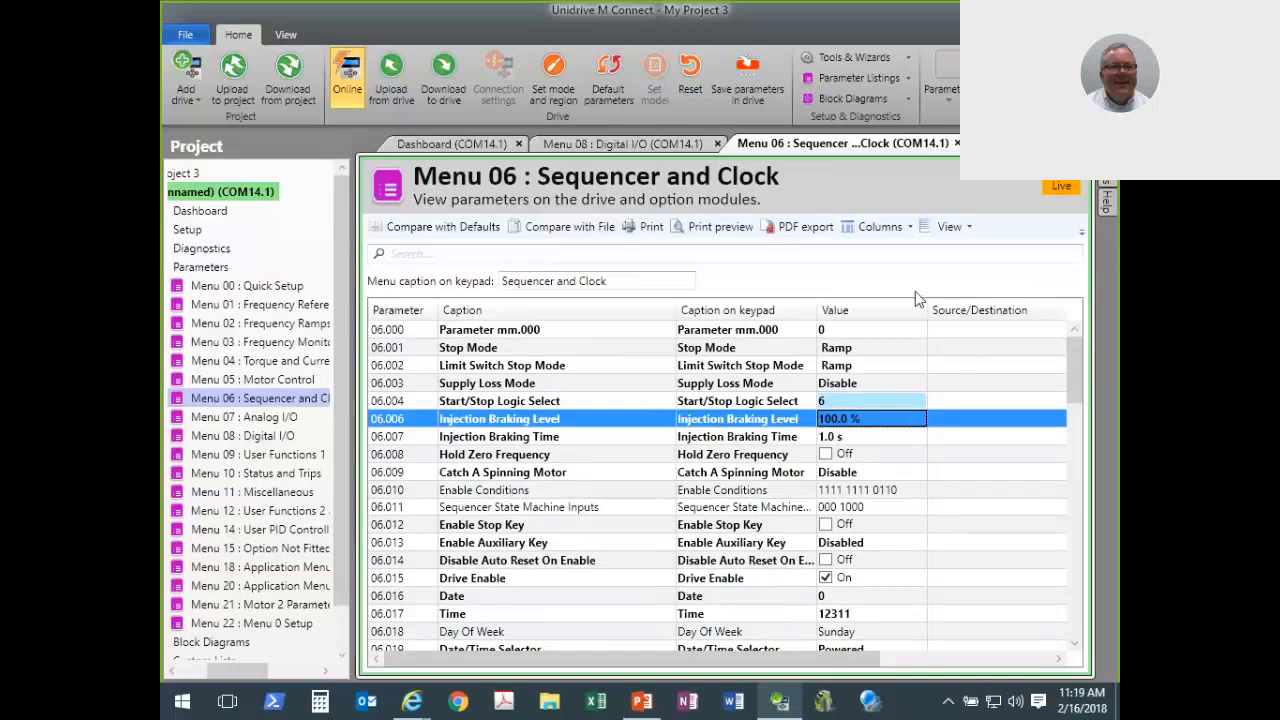
# - Open the parameter help for Start/Stop Logic Select (06.004) and examine the table of digital input terminal functions for each setting
pyautogui.moveTo(1107, 170)
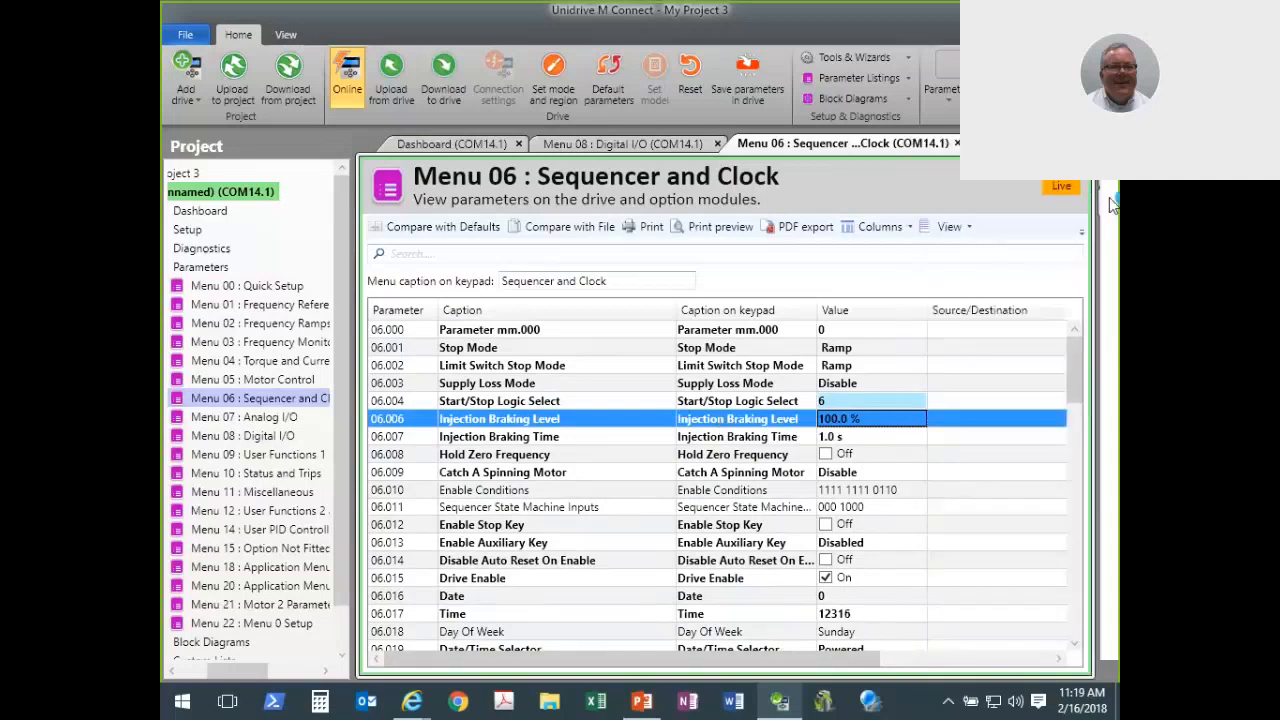
pyautogui.click(1080, 143)
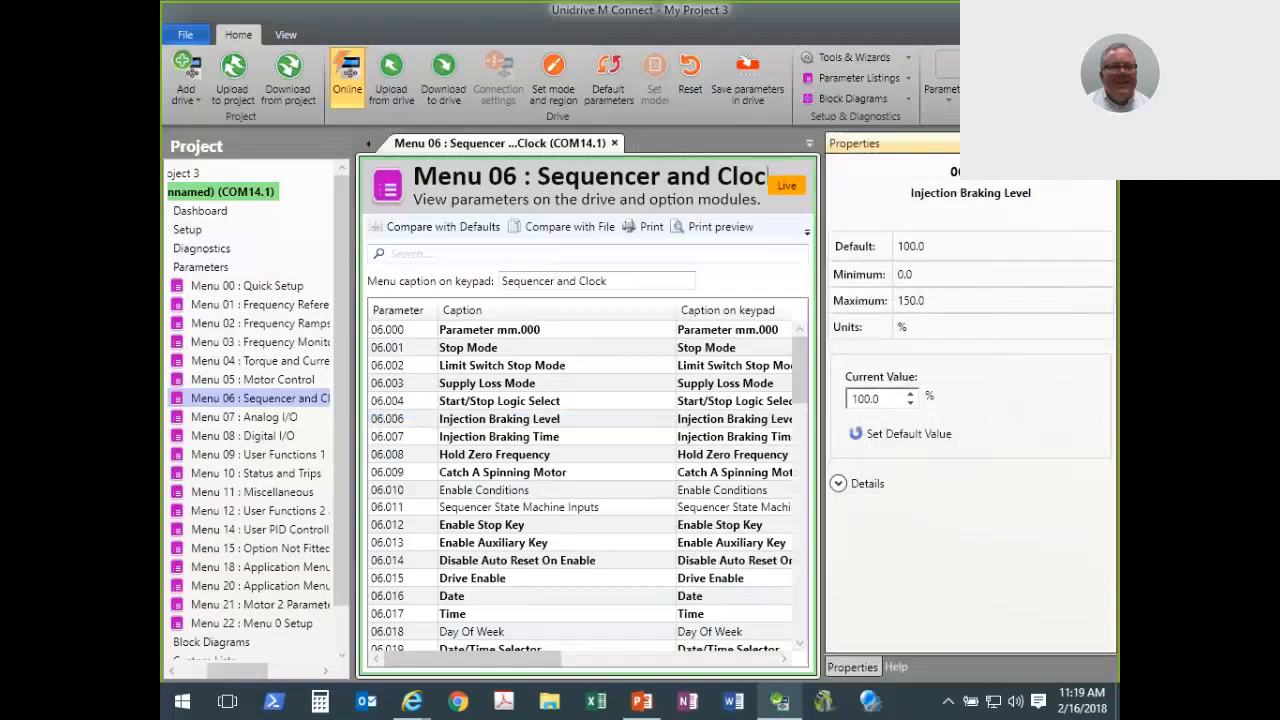
pyautogui.moveTo(818, 447); pyautogui.dragTo(697, 447)
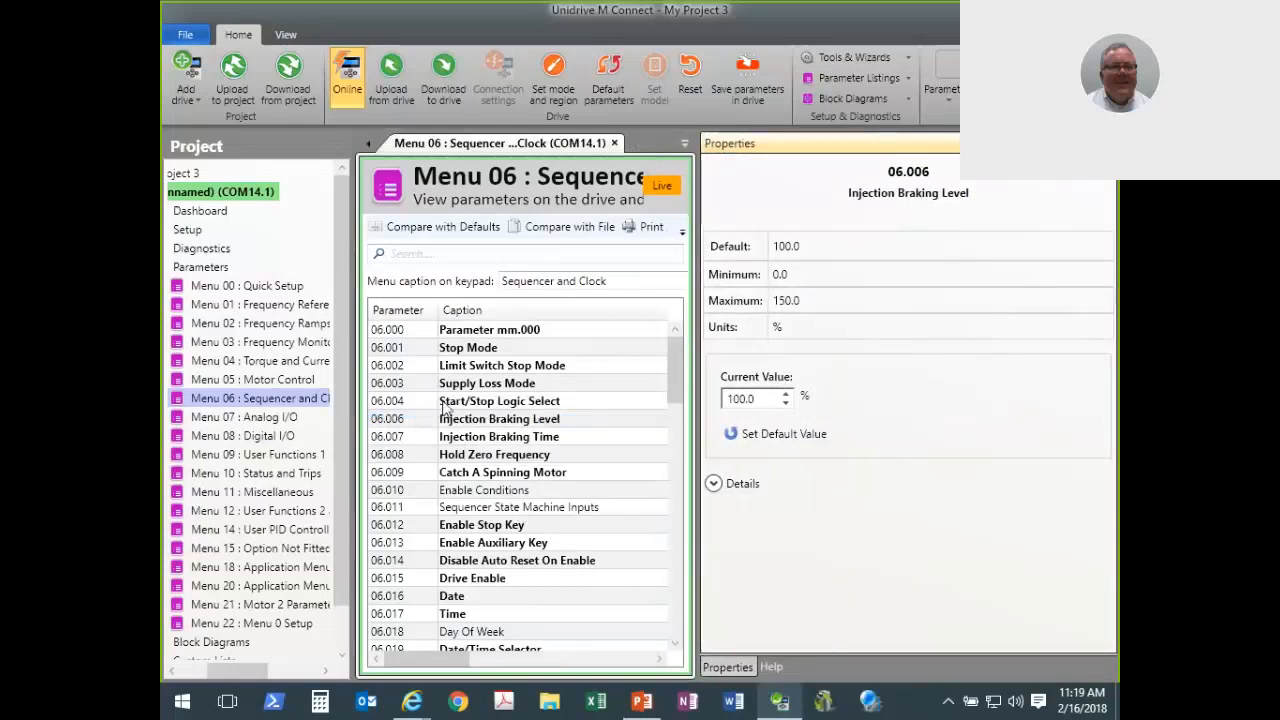
pyautogui.click(452, 403)
pyautogui.click(772, 667)
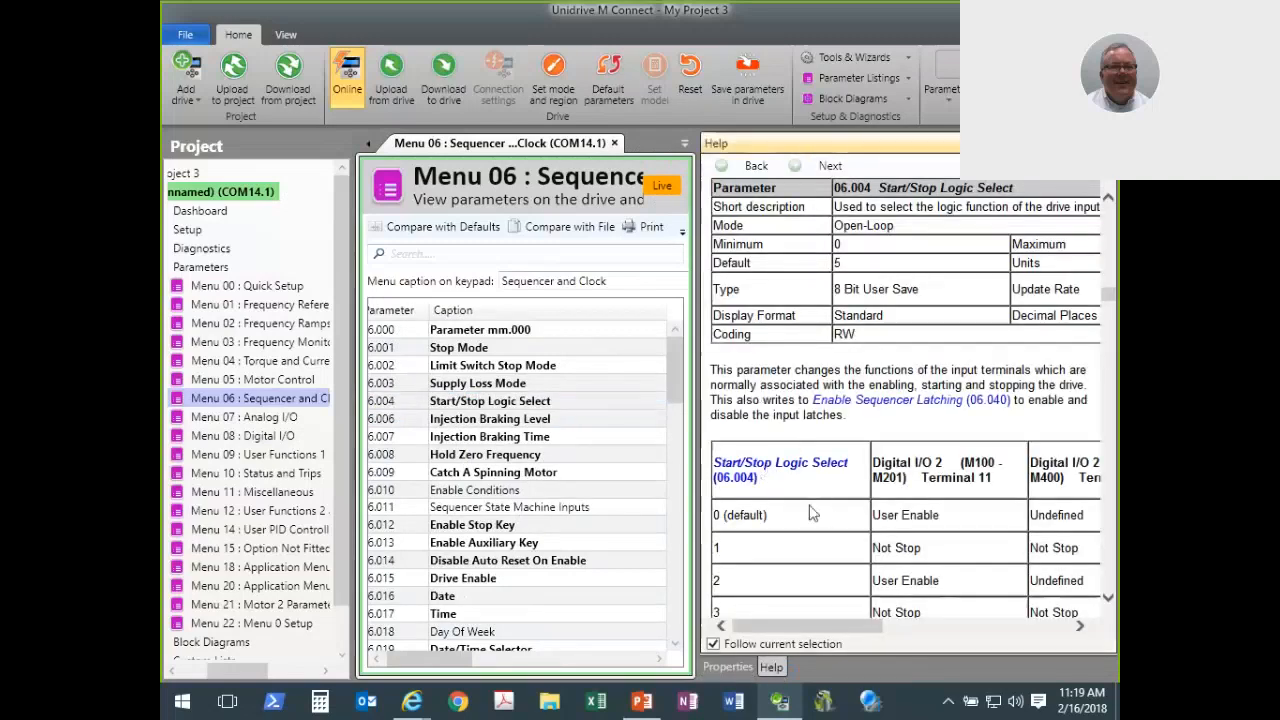
pyautogui.click(1108, 598)
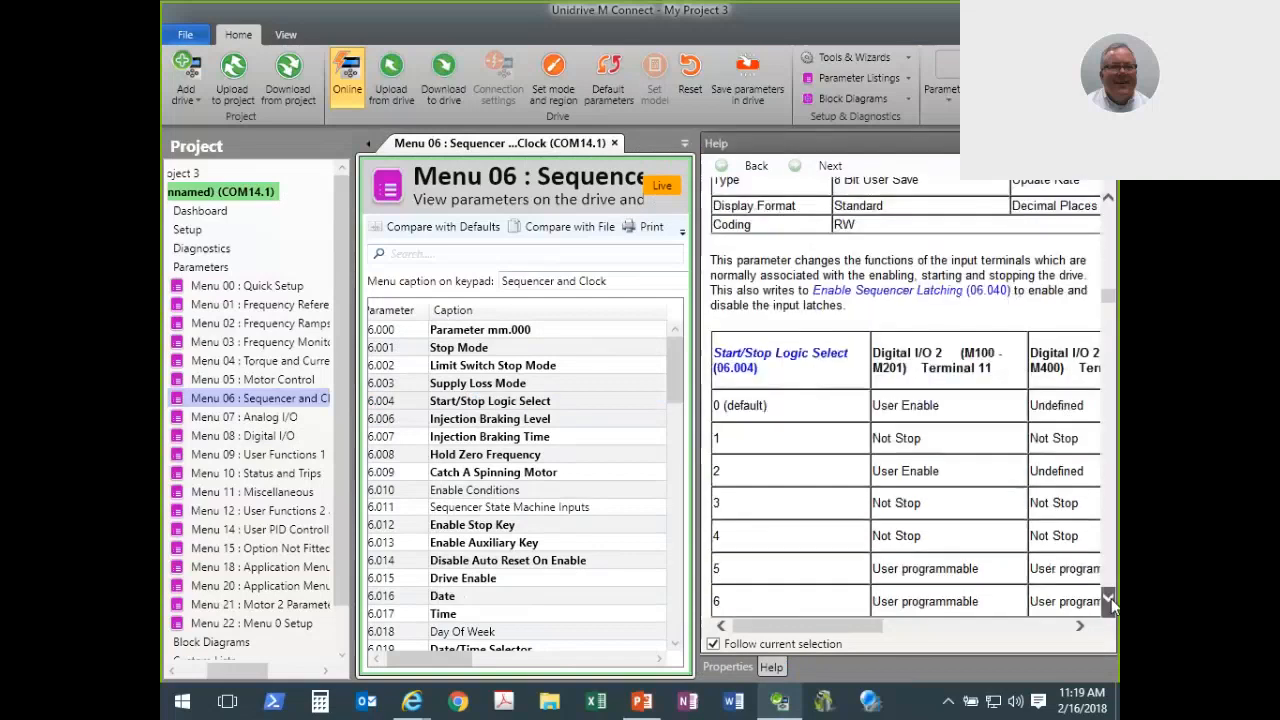
pyautogui.scroll(-1, 1110, 600)
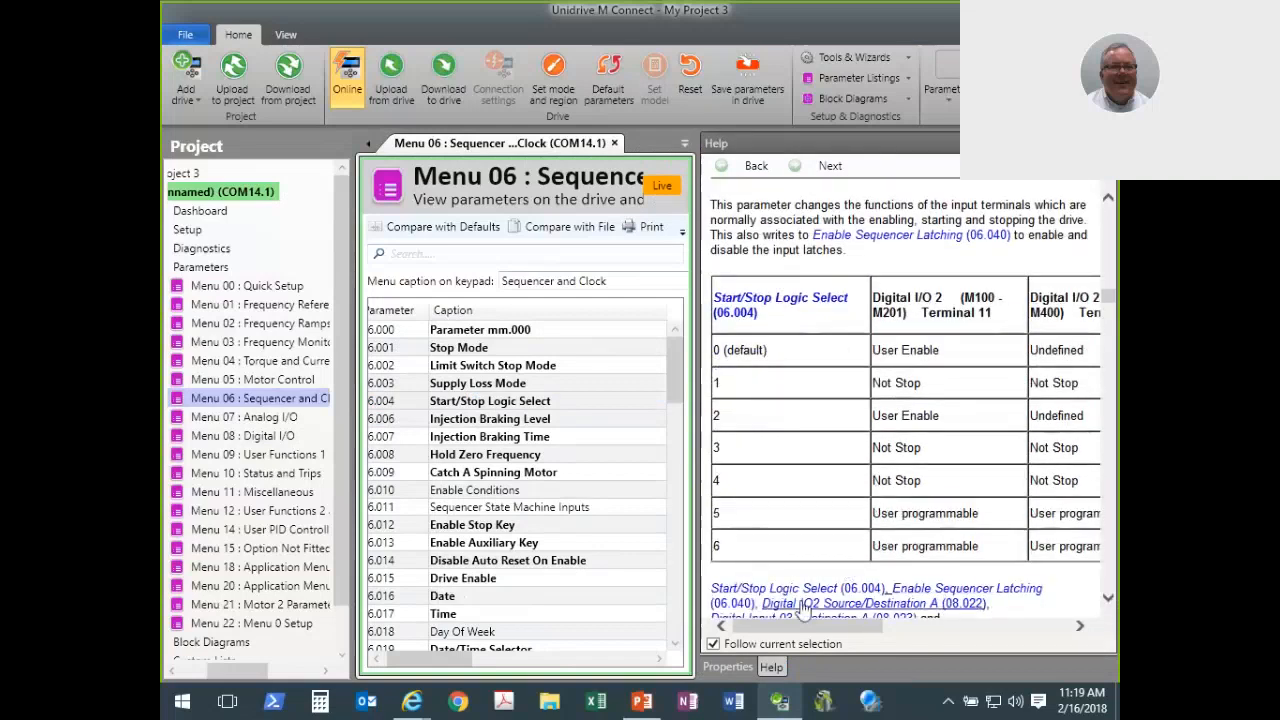
pyautogui.moveTo(800, 628); pyautogui.dragTo(933, 656)
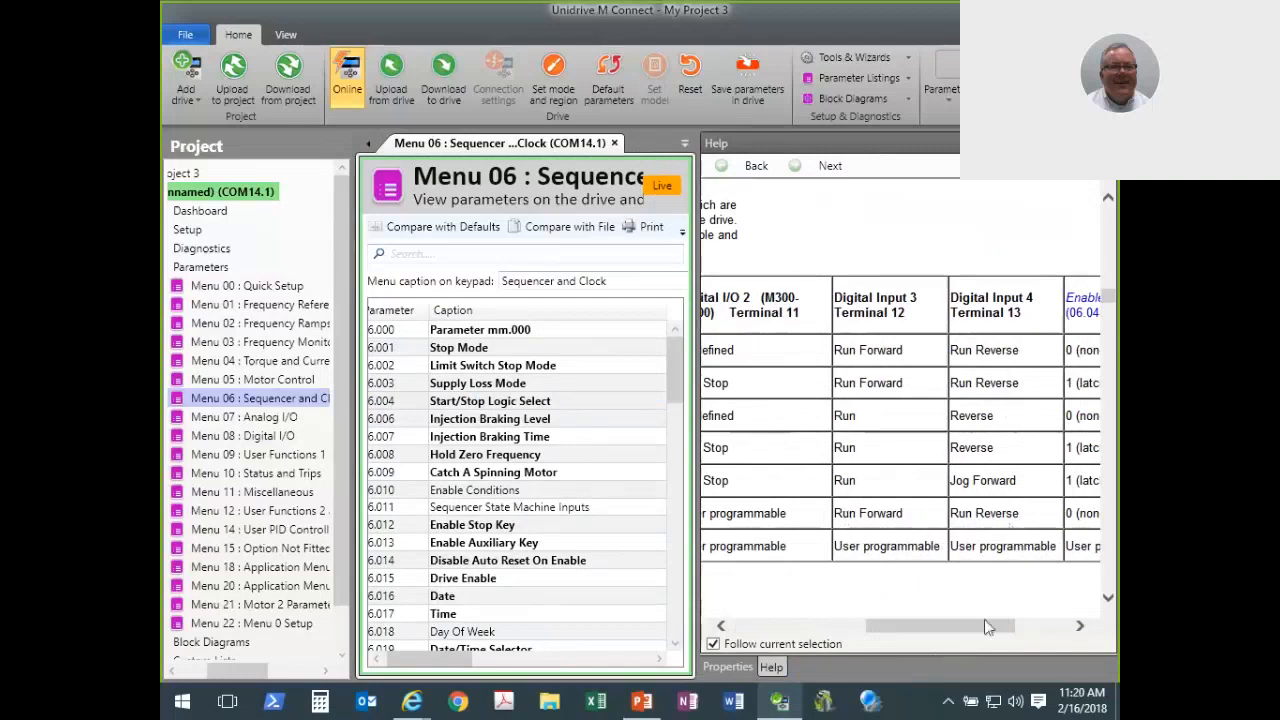
pyautogui.moveTo(988, 634); pyautogui.dragTo(830, 634)
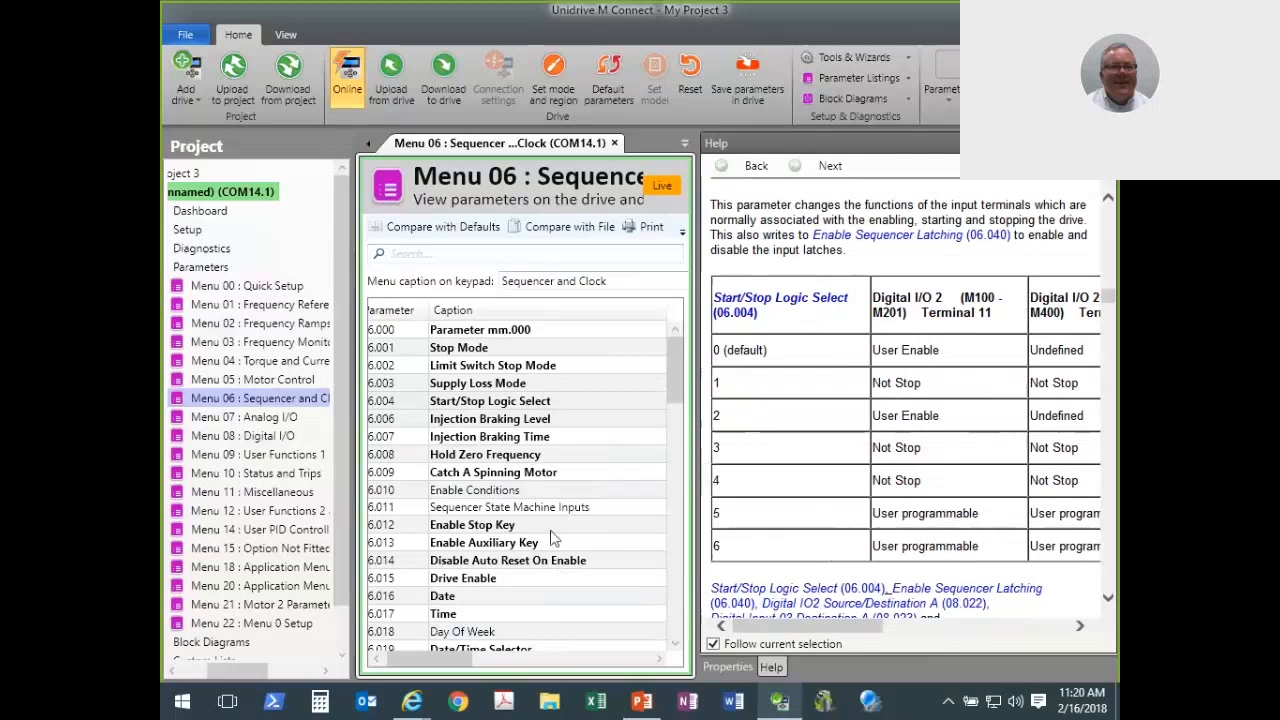
# - Examine the run, jog and reverse command parameters from 06.030 onward in Menu 06, and collapse the parameter help
pyautogui.click(676, 645)
pyautogui.click(676, 645)
pyautogui.click(676, 645)
pyautogui.click(676, 645)
pyautogui.click(676, 645)
pyautogui.click(676, 645)
pyautogui.click(676, 645)
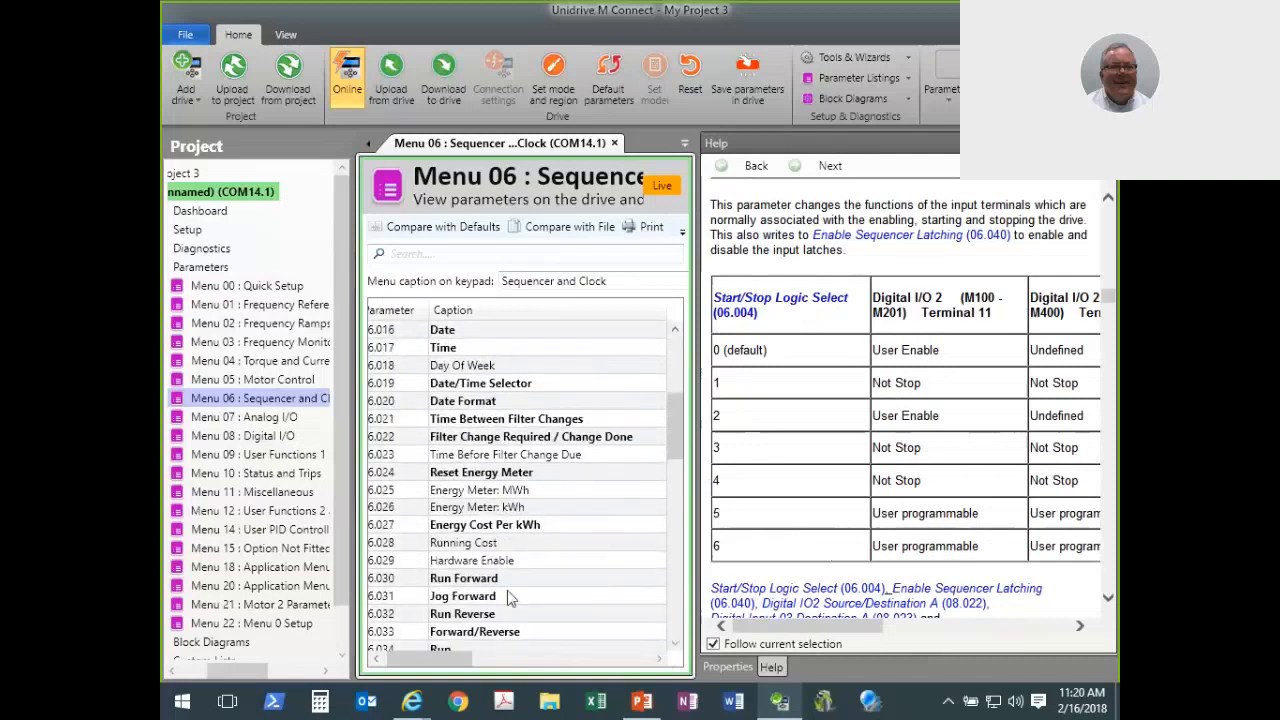
pyautogui.click(676, 645)
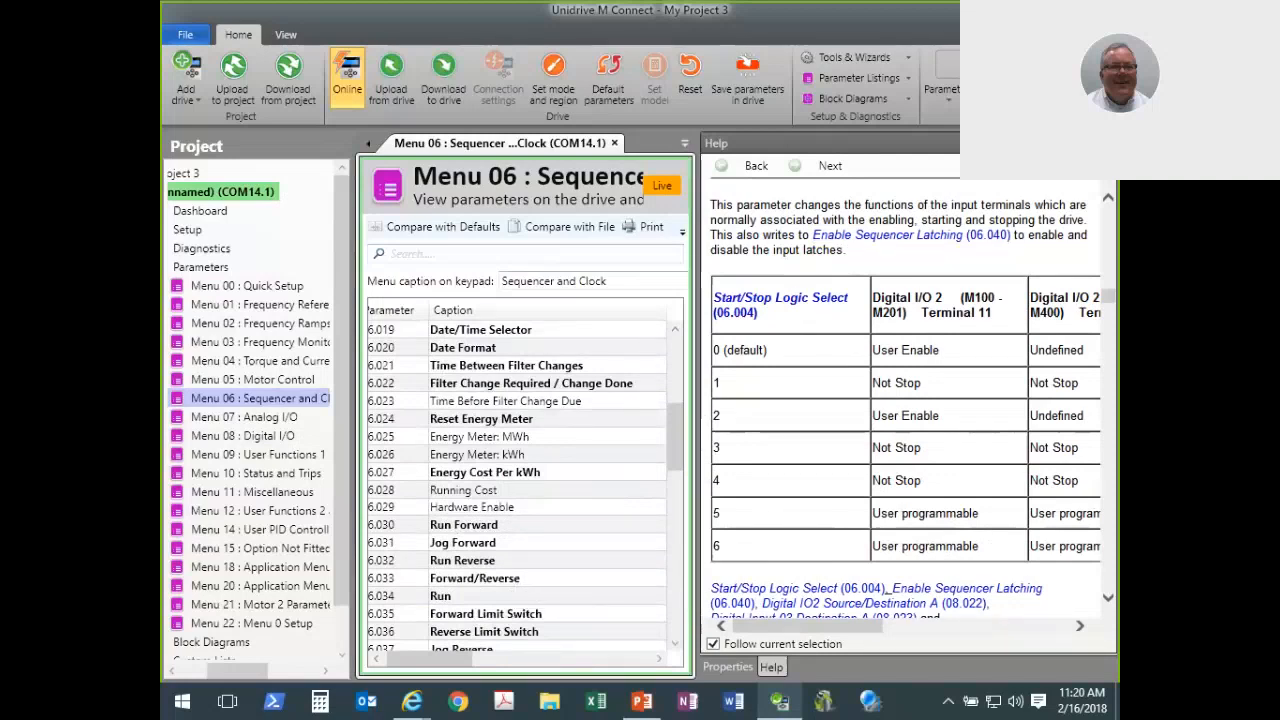
pyautogui.click(1092, 143)
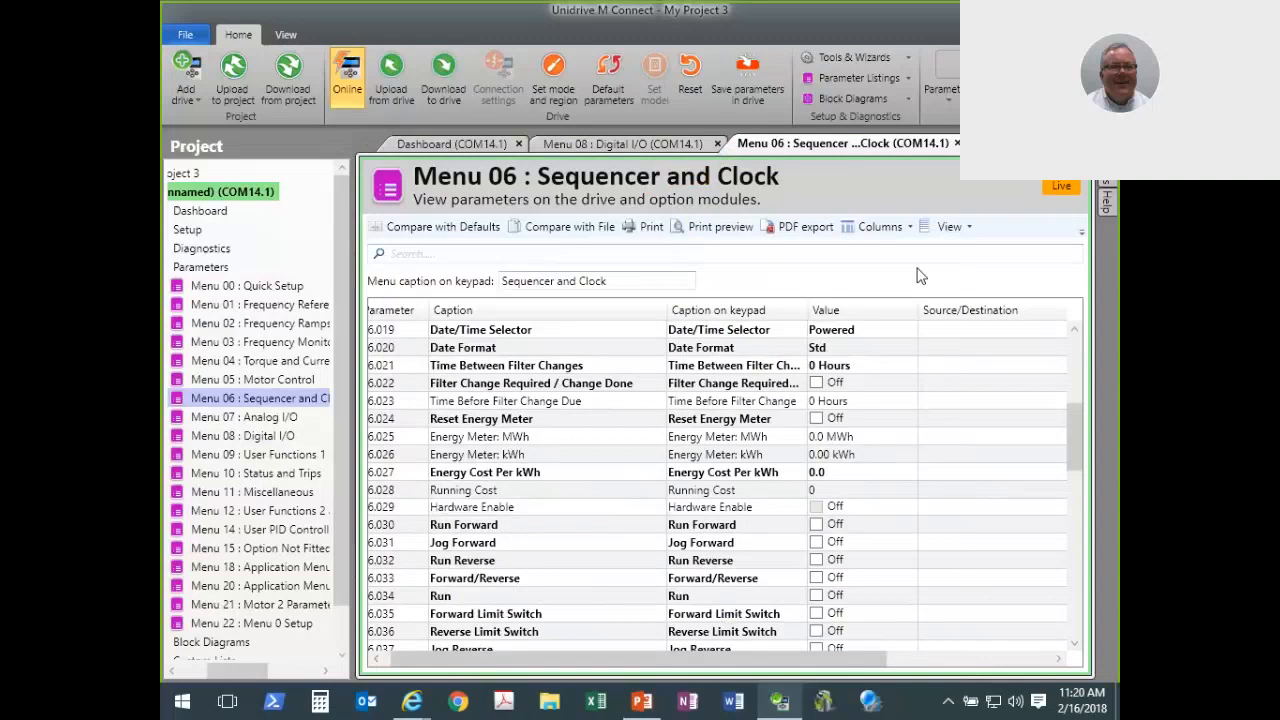
# - In parameter Menu 08 (Digital I/O), set Digital Input 03 Destination A (08.023) to 0
pyautogui.click(643, 146)
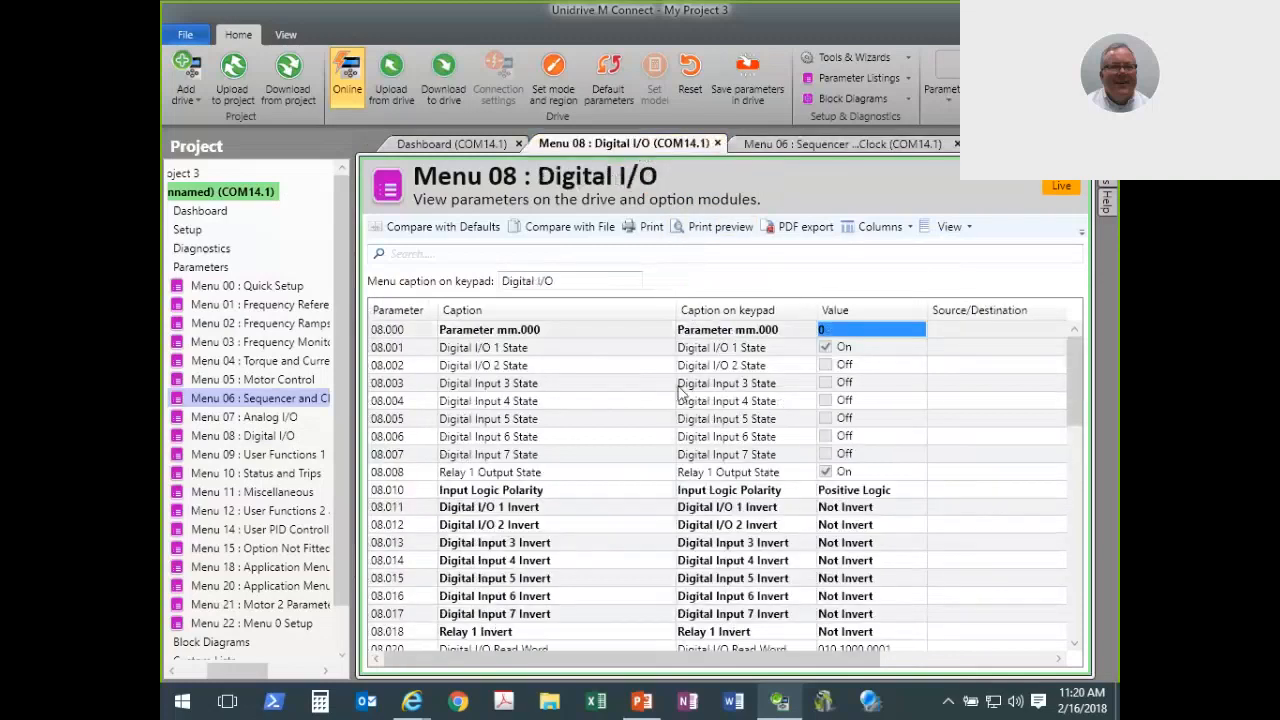
pyautogui.click(1075, 644)
pyautogui.click(1075, 644)
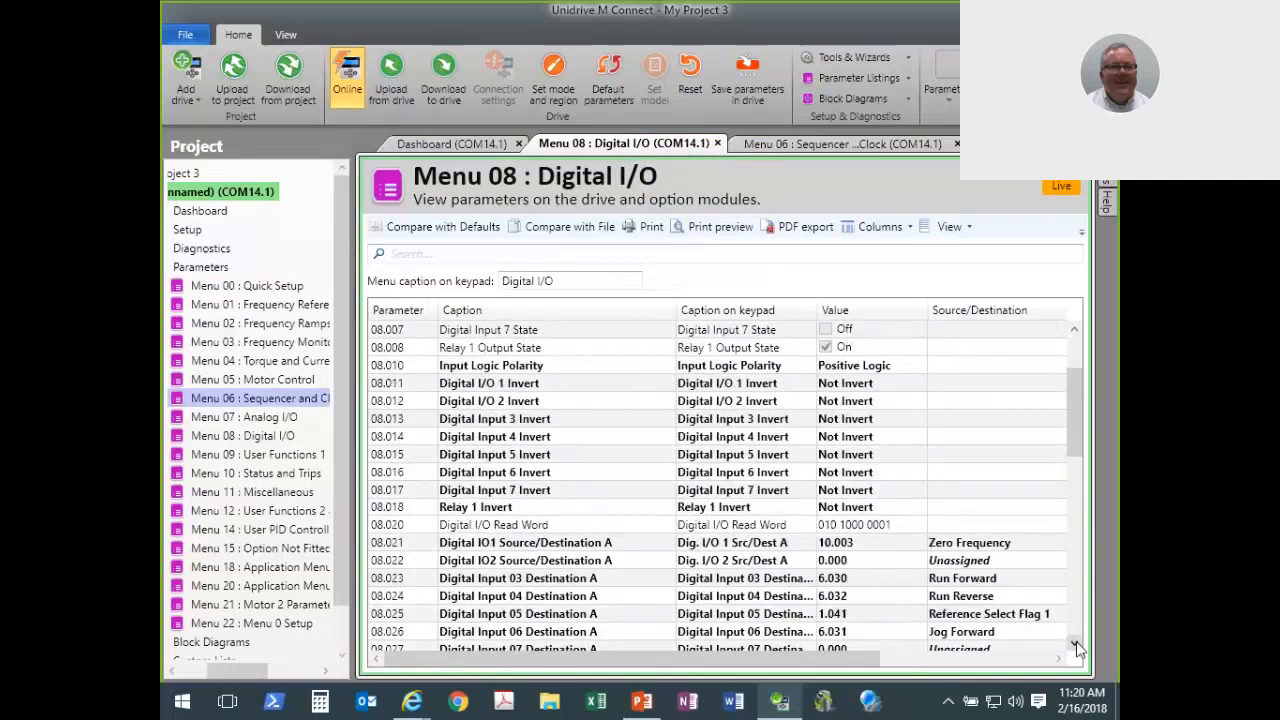
pyautogui.click(1075, 644)
pyautogui.click(1075, 644)
pyautogui.click(1075, 644)
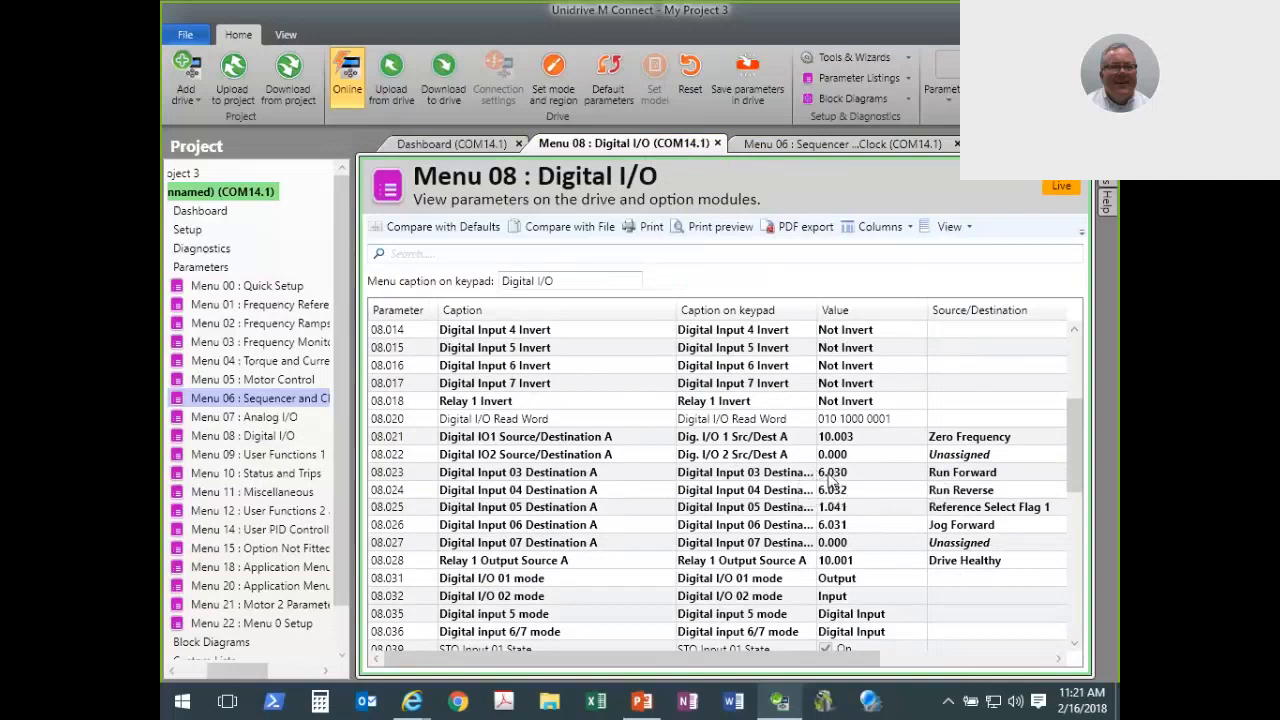
pyautogui.doubleClick(828, 476)
pyautogui.write('0')
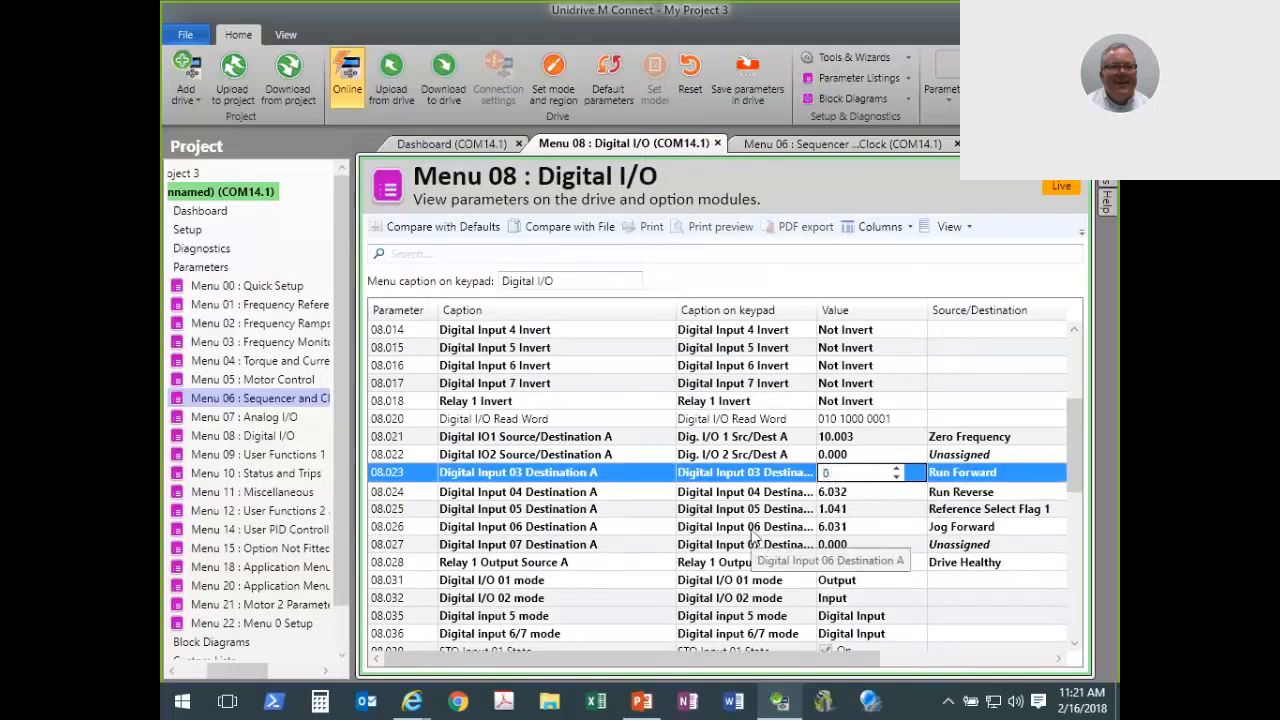
pyautogui.press('Return')
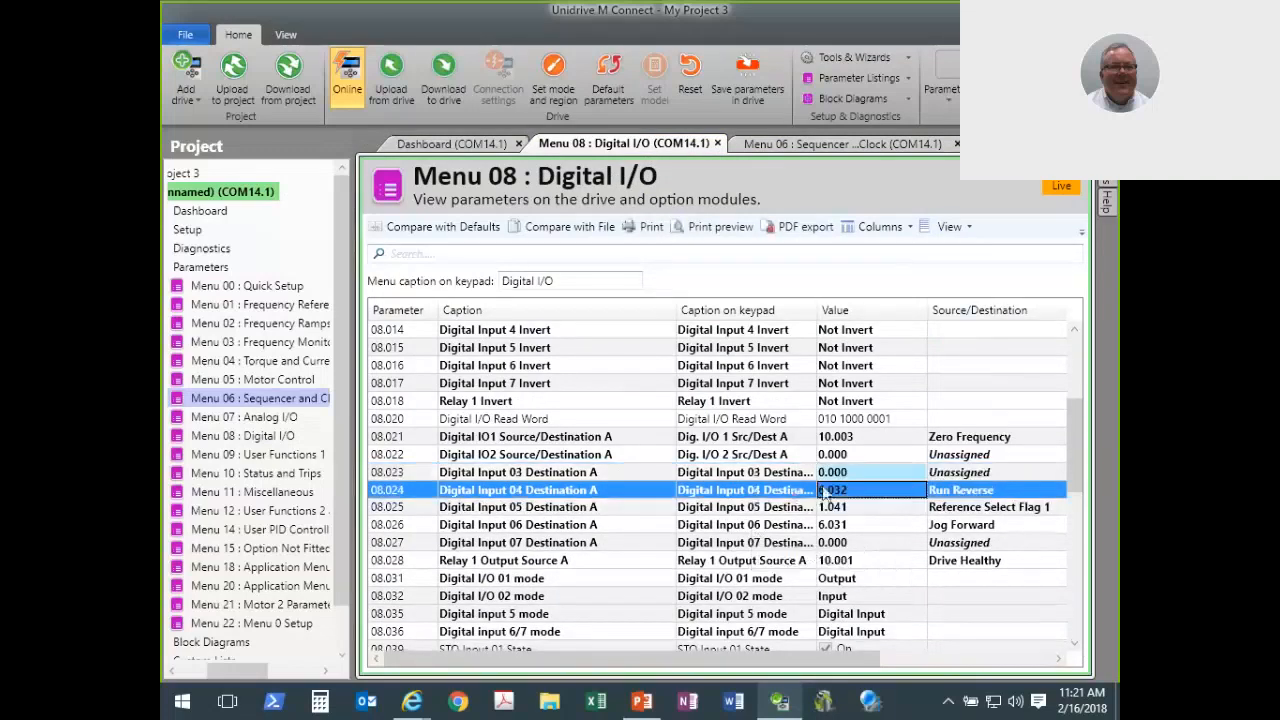
# - Set Digital Input 04, 05 and 06 Destination A (08.024, 08.025 and 08.026) to 0 in Menu 08
pyautogui.doubleClick(826, 489)
pyautogui.write('0')
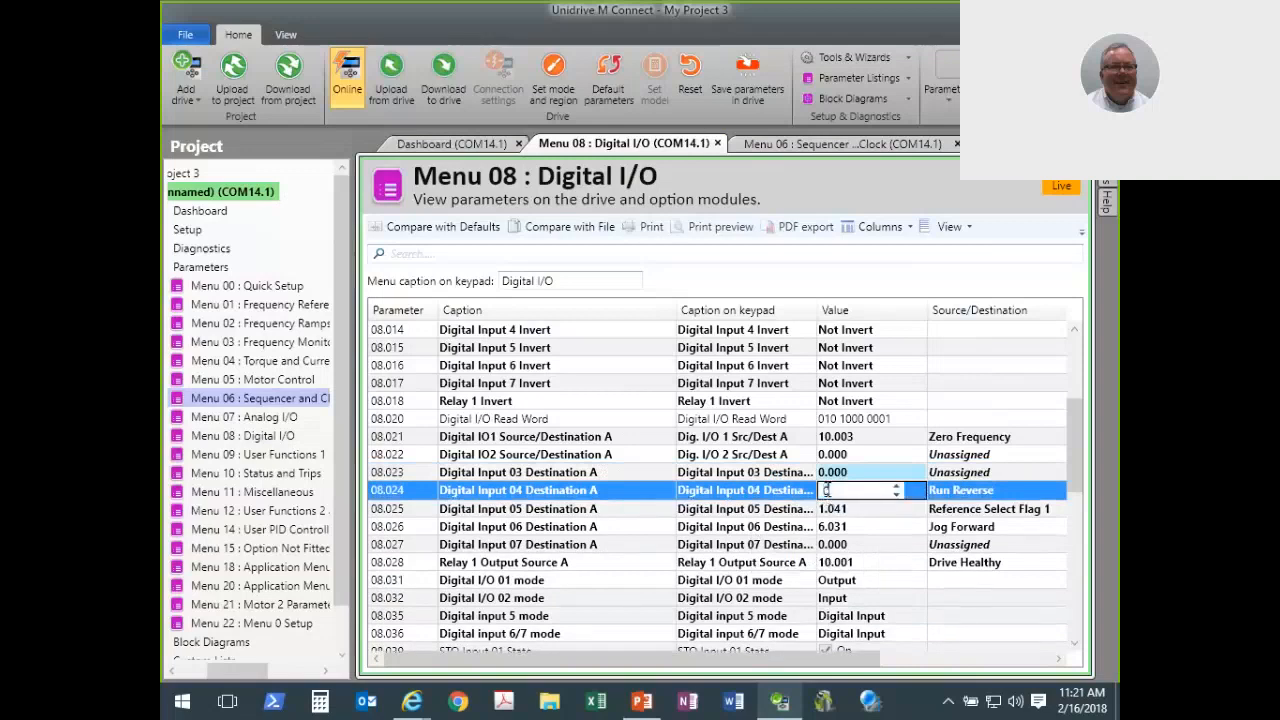
pyautogui.press('Return')
pyautogui.doubleClick(832, 507)
pyautogui.write('0')
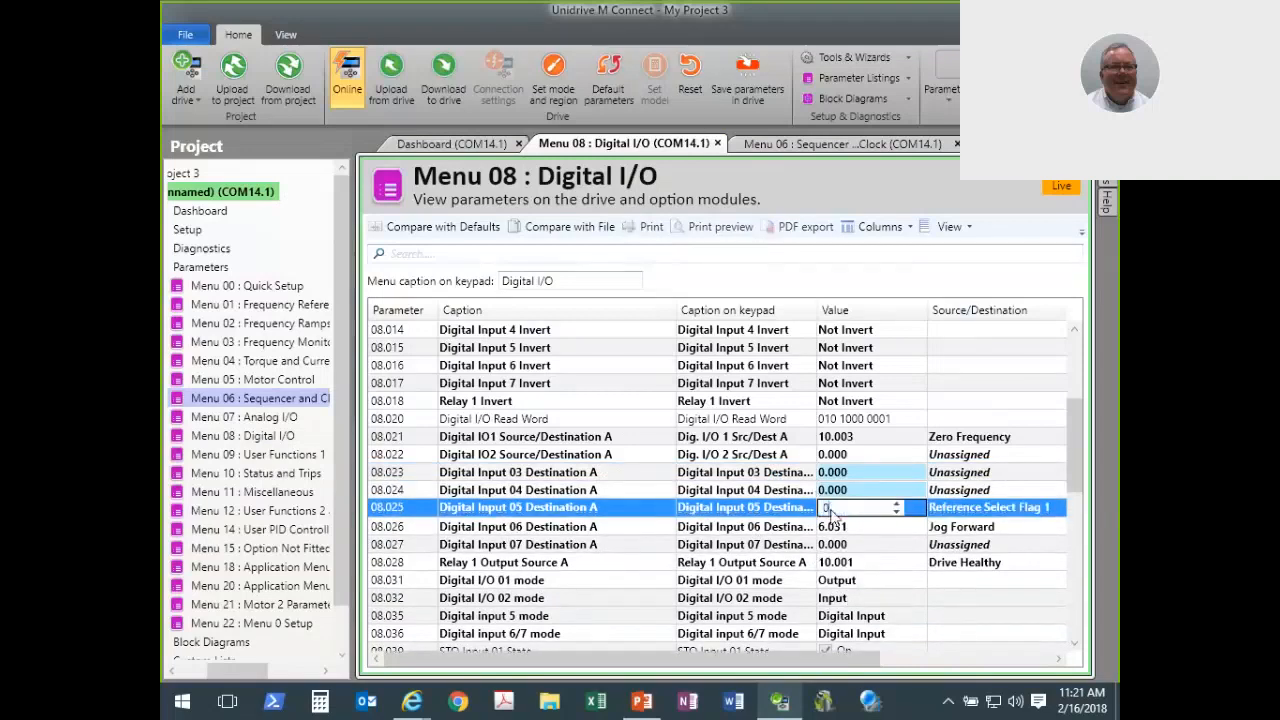
pyautogui.press('Return')
pyautogui.doubleClick(835, 525)
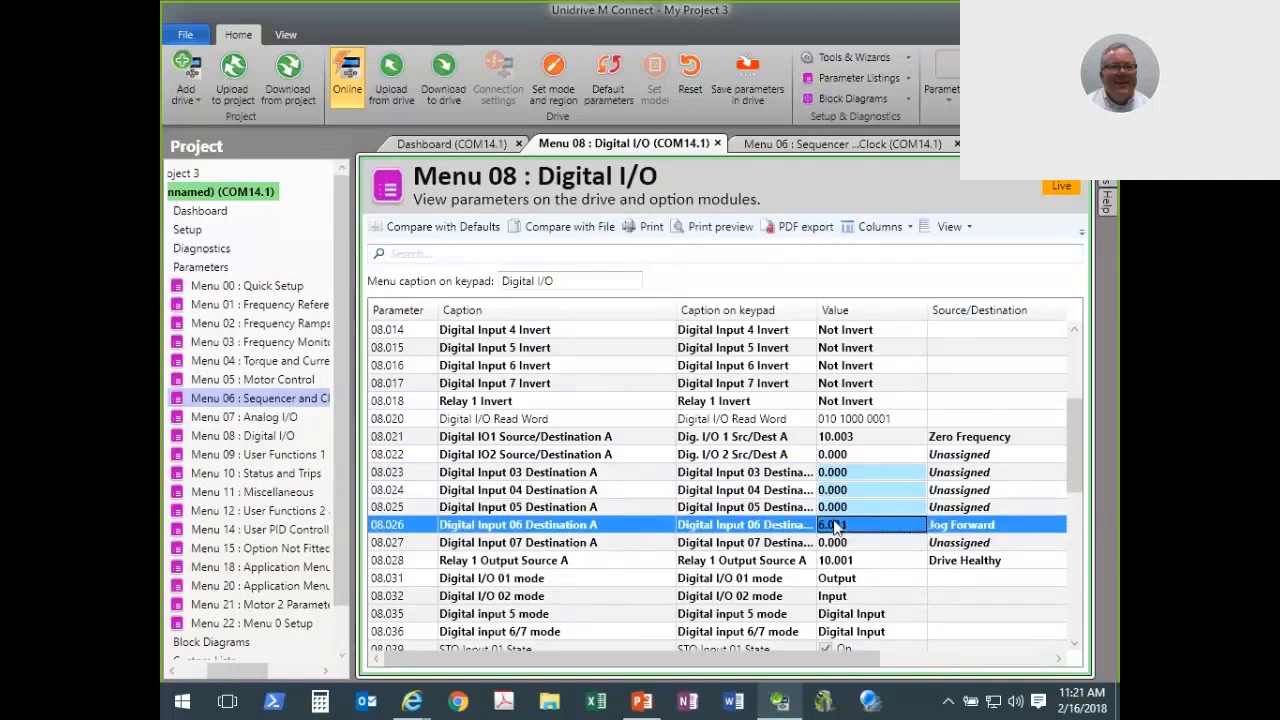
pyautogui.doubleClick(836, 526)
pyautogui.write('0')
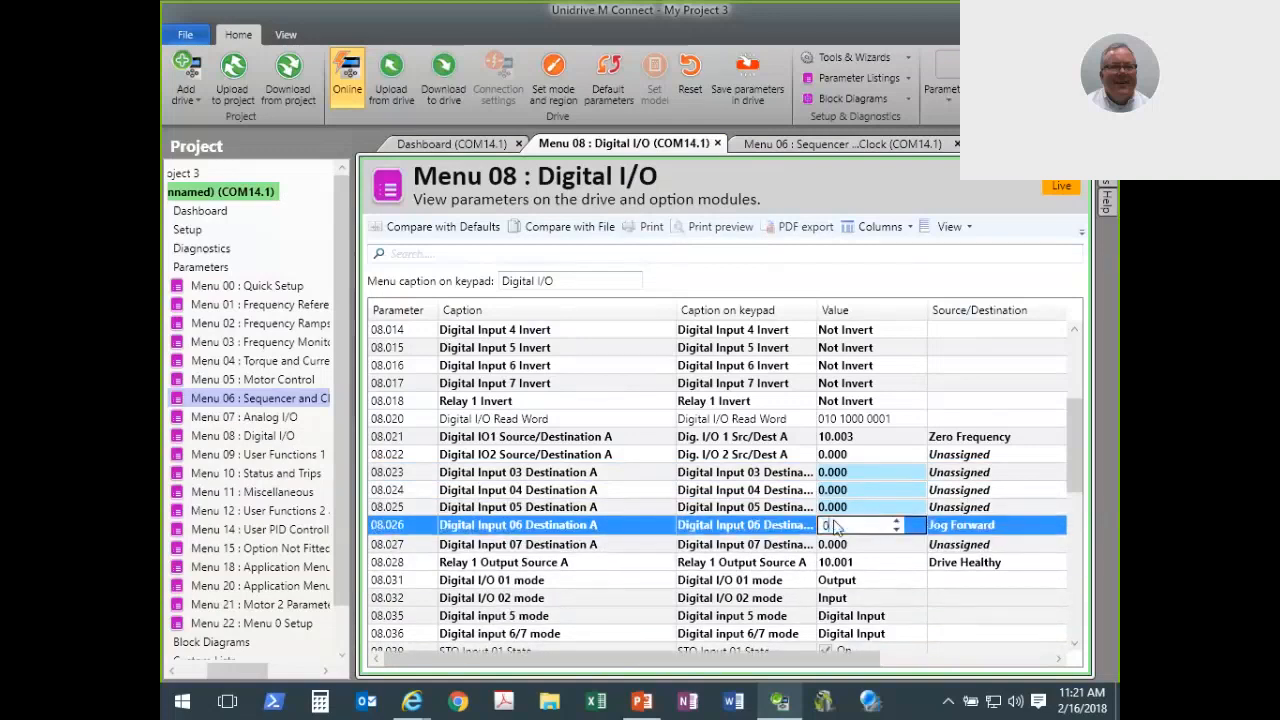
pyautogui.press('Return')
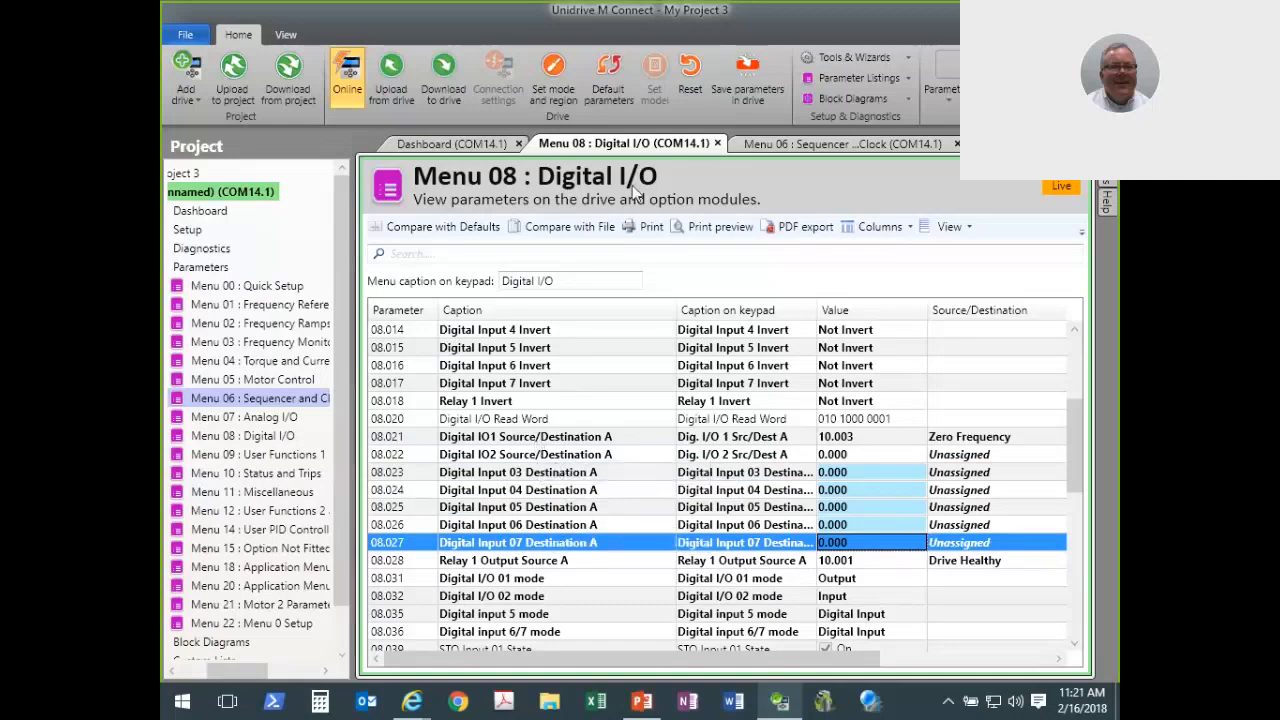
# - Reset the drive and close the Menu 08 (Digital I/O) and Menu 06 (Sequencer and Clock) pages
pyautogui.click(692, 72)
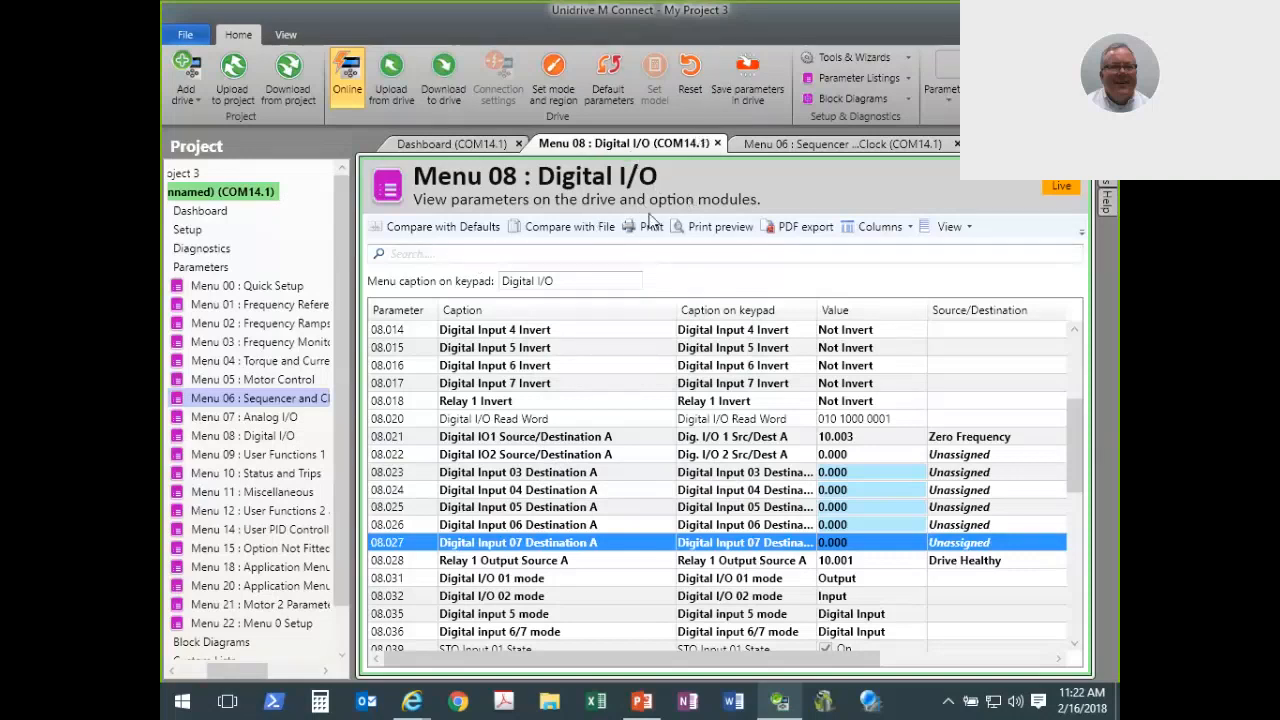
pyautogui.click(719, 144)
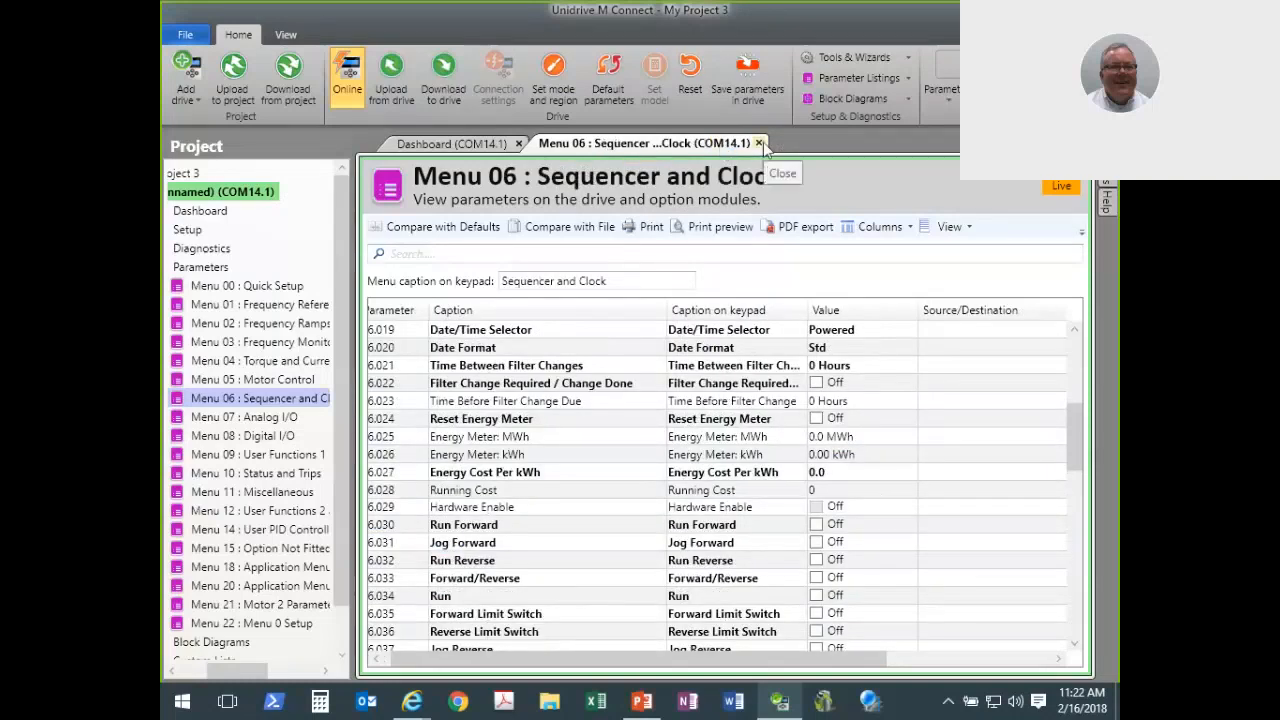
pyautogui.click(759, 143)
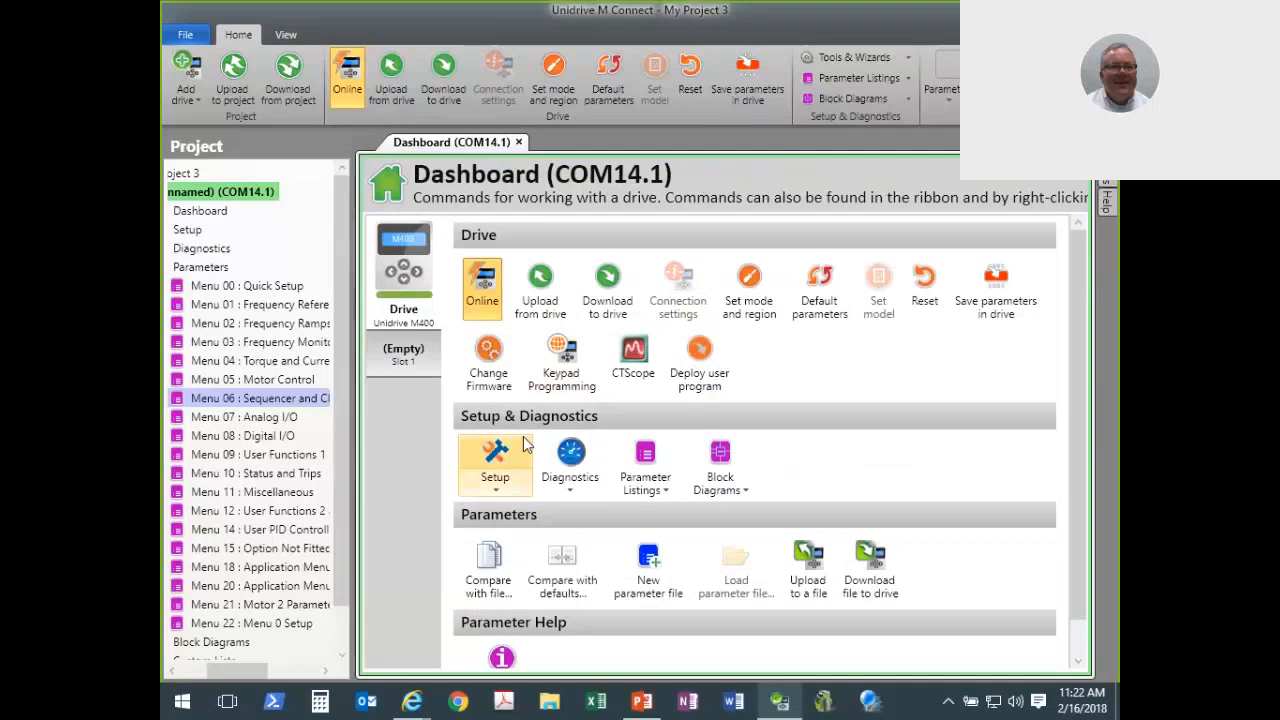
# - Open the Autotune wizard from the dashboard's setup tools and run the Stationary autotune test
pyautogui.click(500, 472)
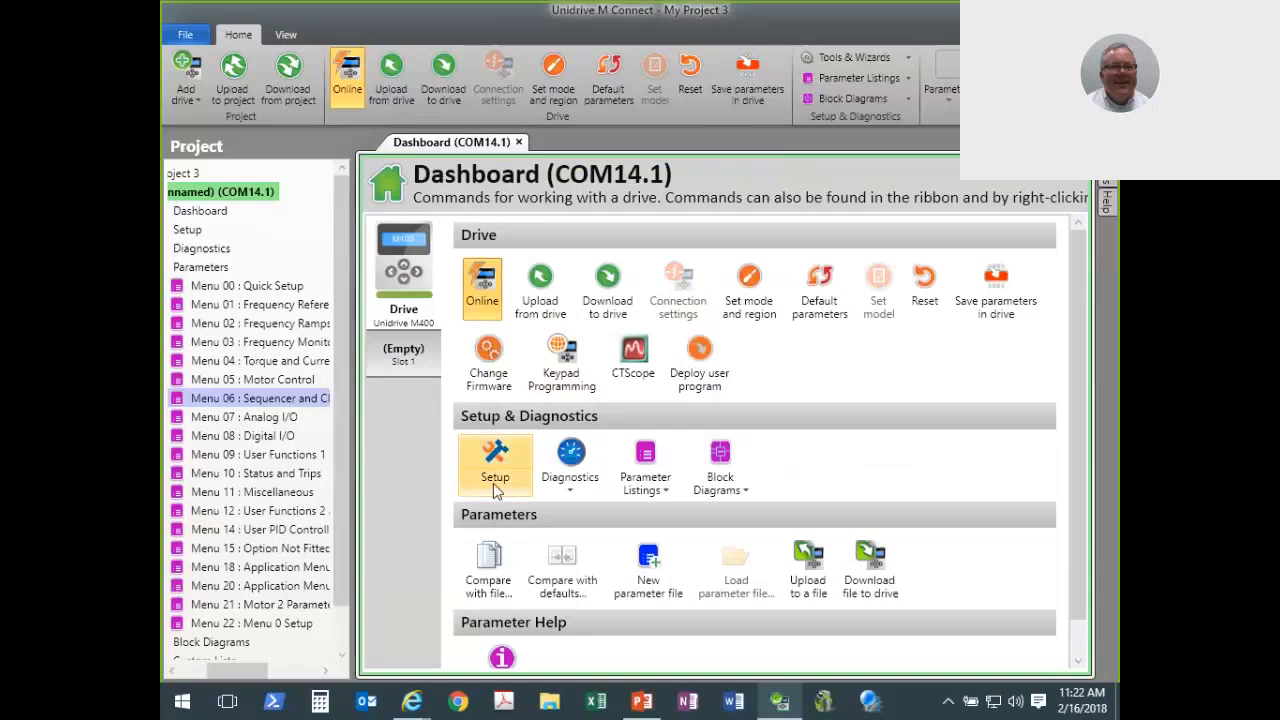
pyautogui.click(495, 470)
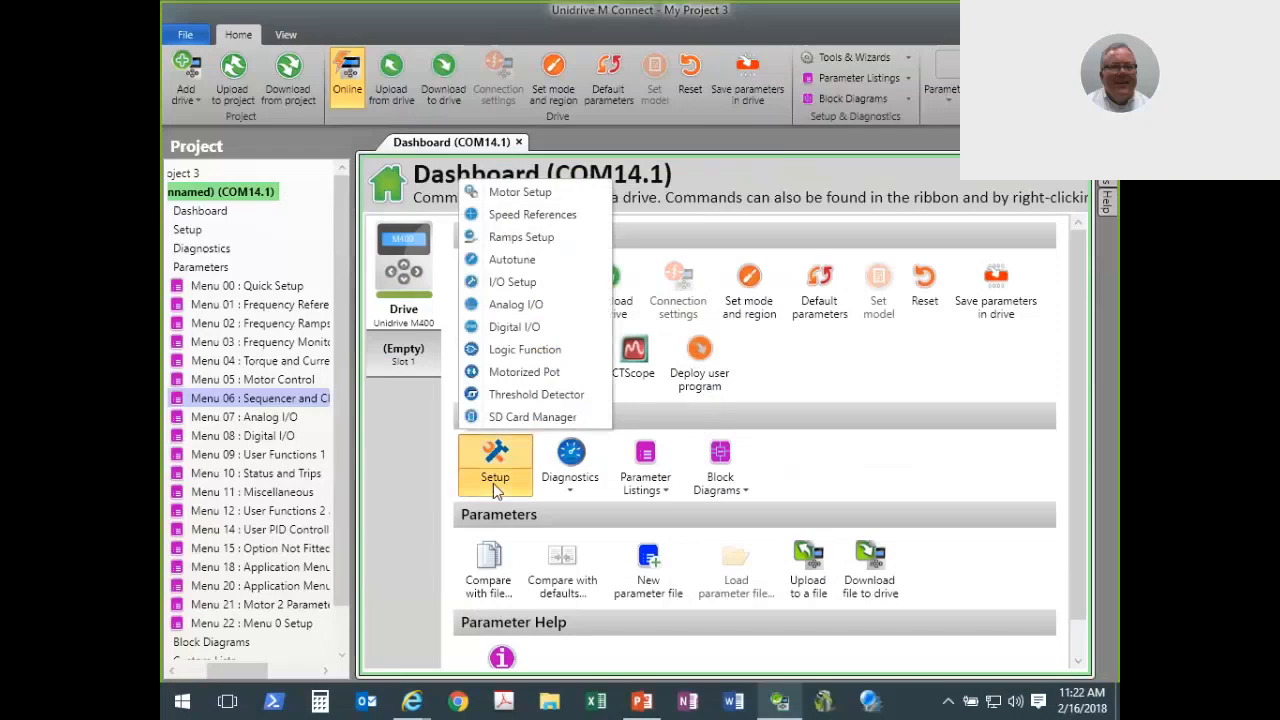
pyautogui.click(515, 261)
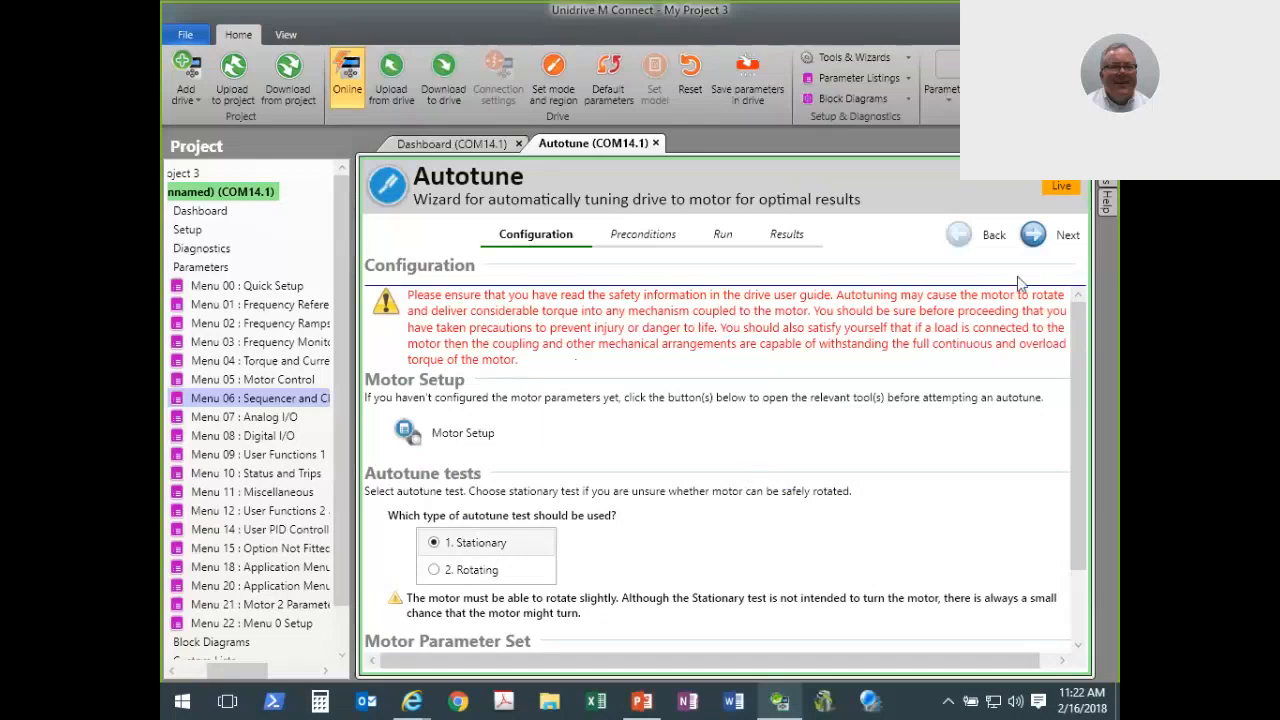
pyautogui.click(1060, 236)
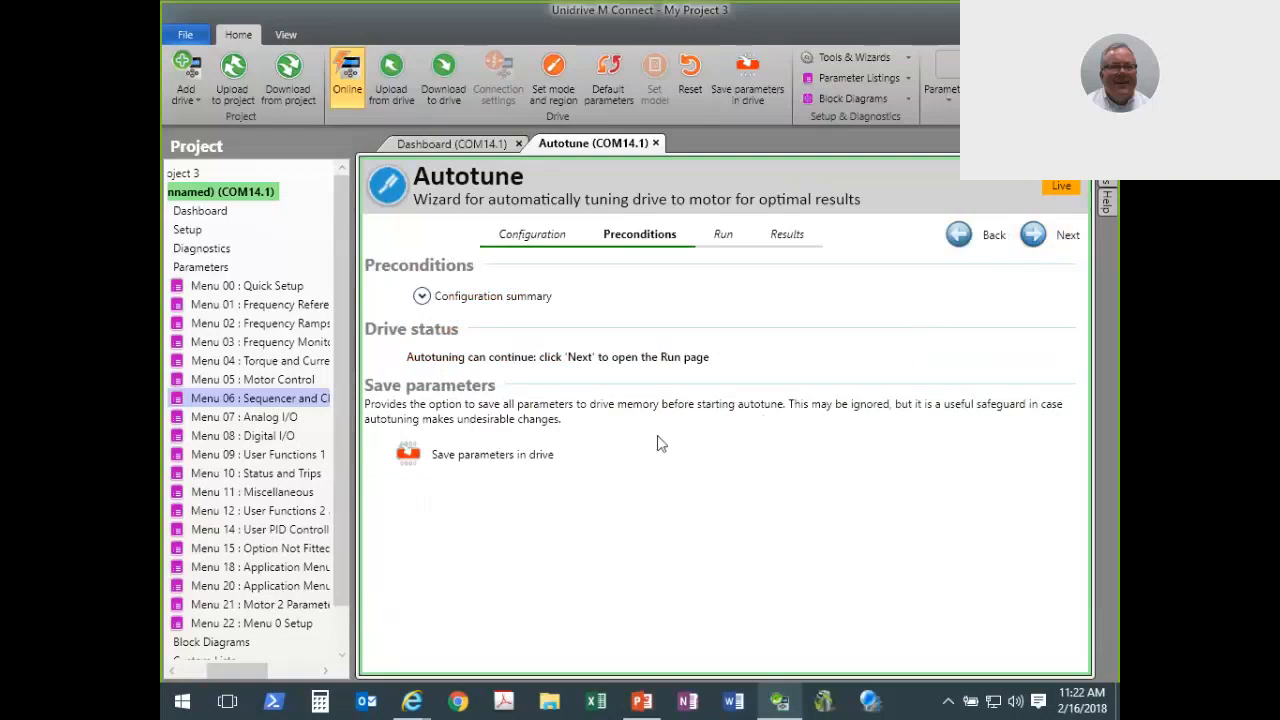
pyautogui.click(1060, 240)
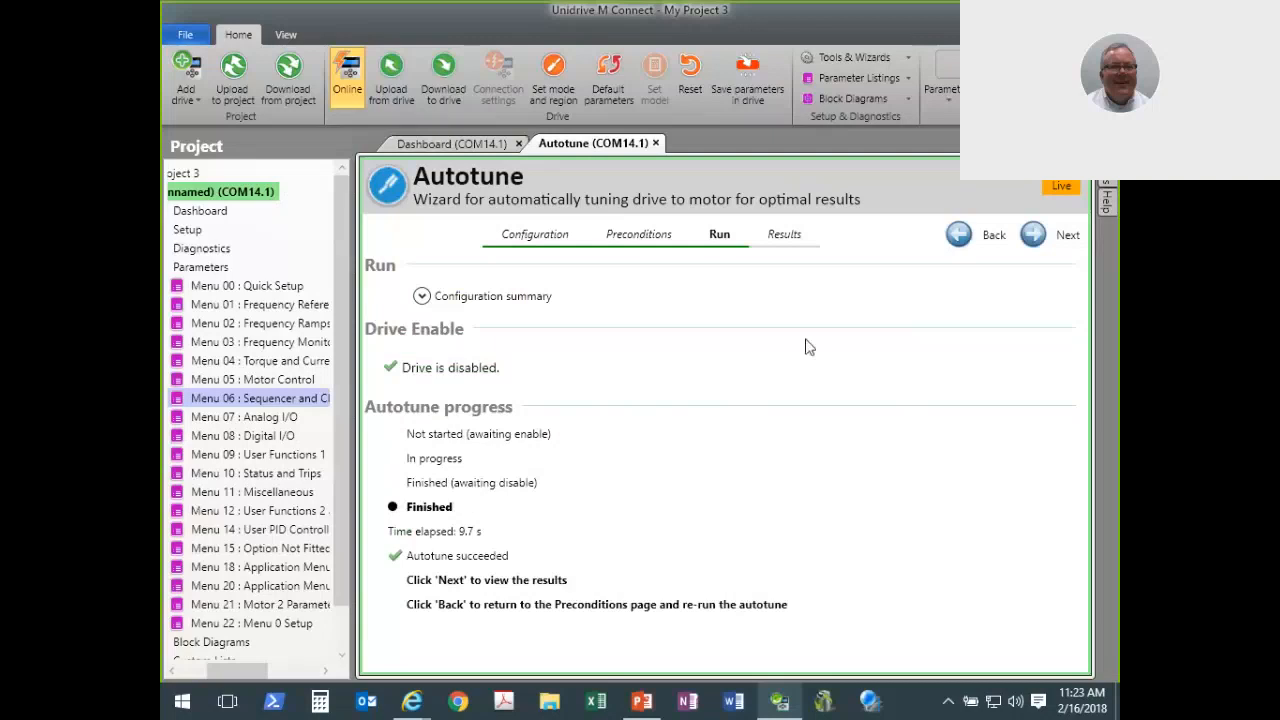
# - Review the parameters changed by the autotune, save the parameters in the drive and upload them from the drive
pyautogui.click(1035, 238)
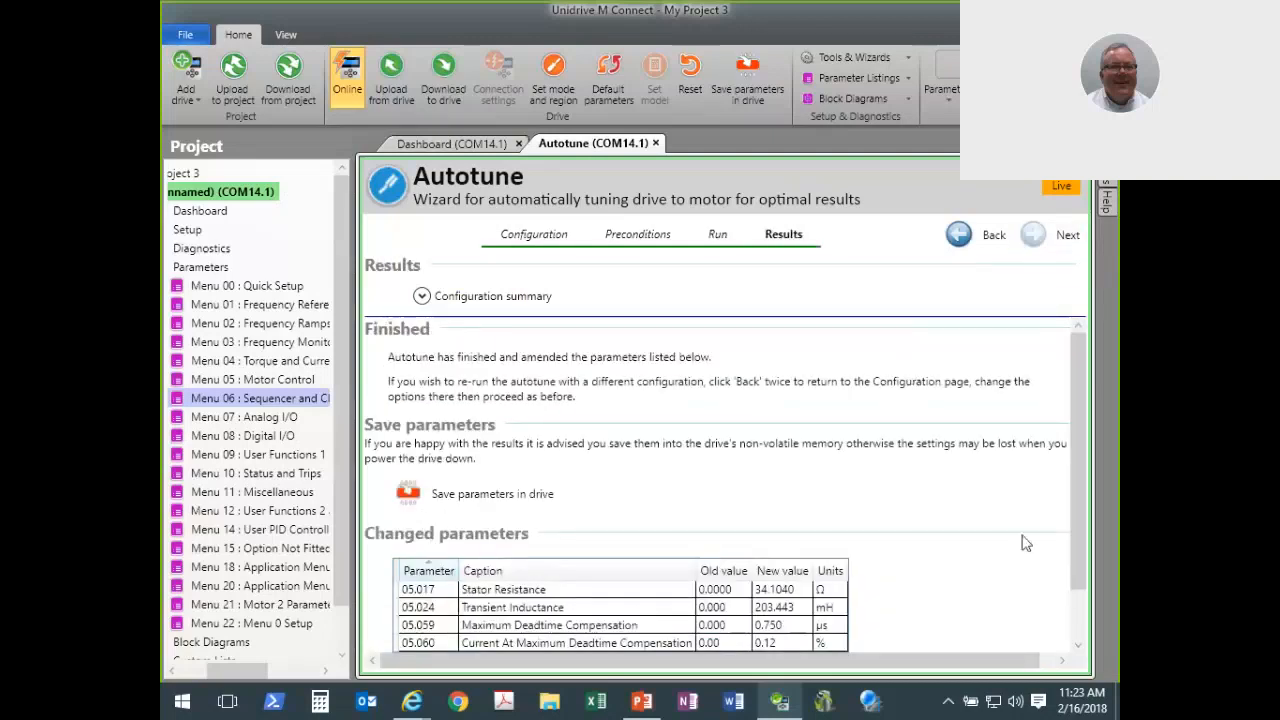
pyautogui.moveTo(1078, 539); pyautogui.dragTo(1085, 619)
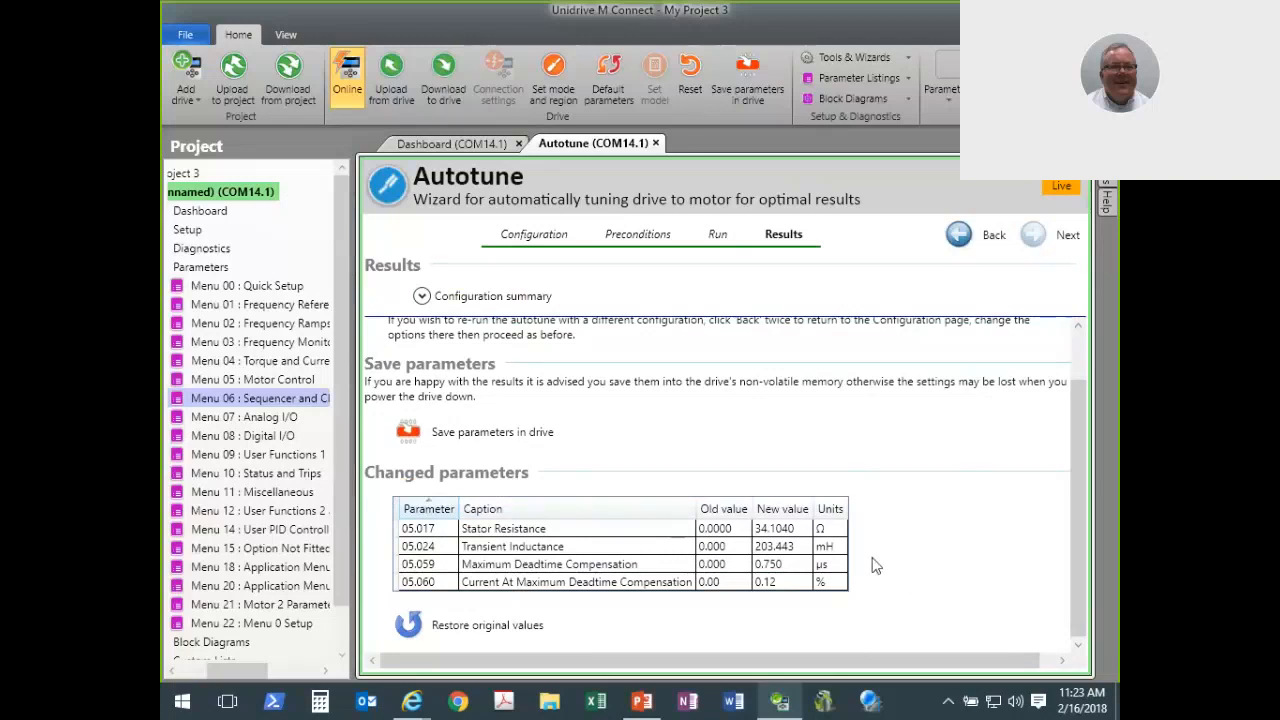
pyautogui.click(475, 430)
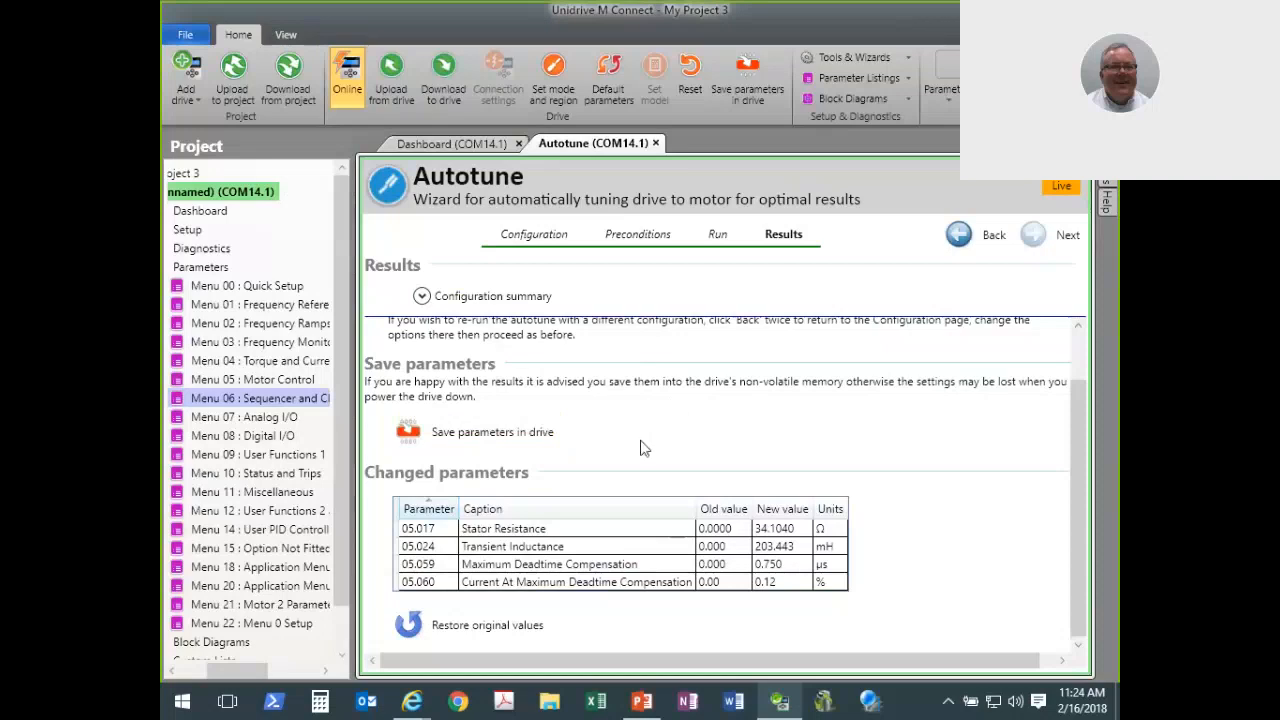
pyautogui.click(397, 78)
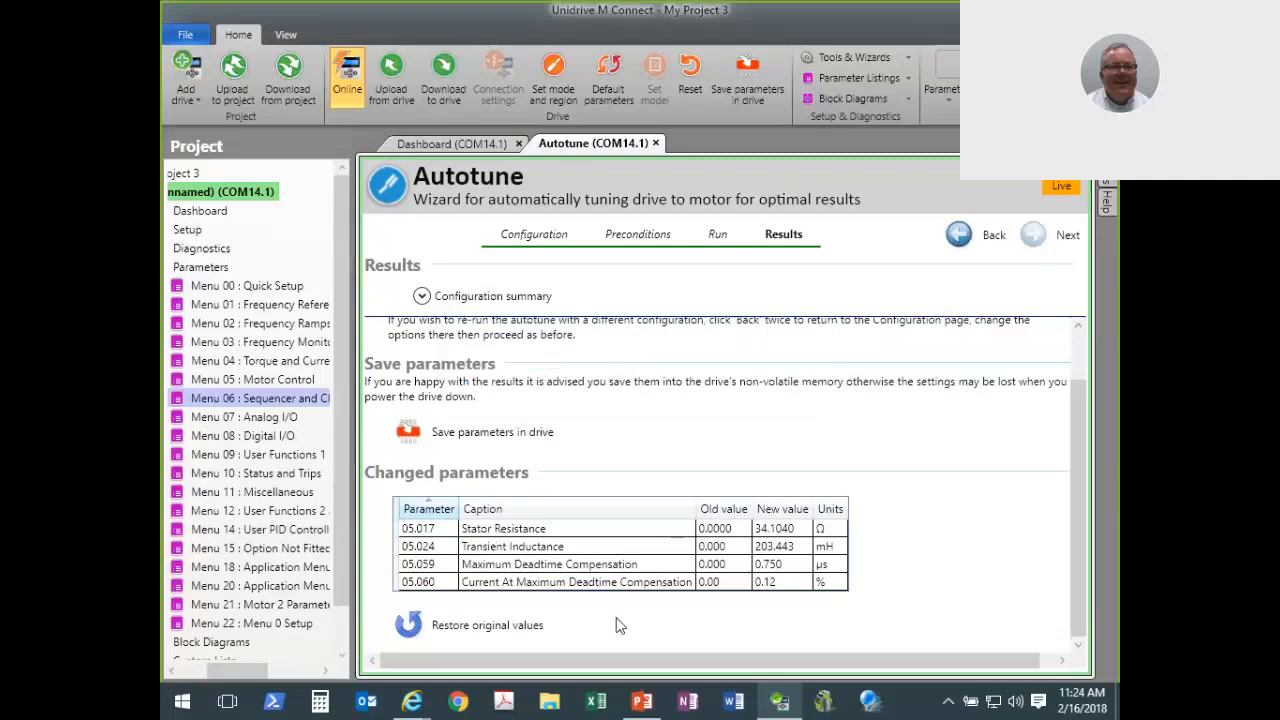
# - Switch to the PowerPoint presentation and review the slides from Drive Modifications through I/O Configuration
pyautogui.click(643, 700)
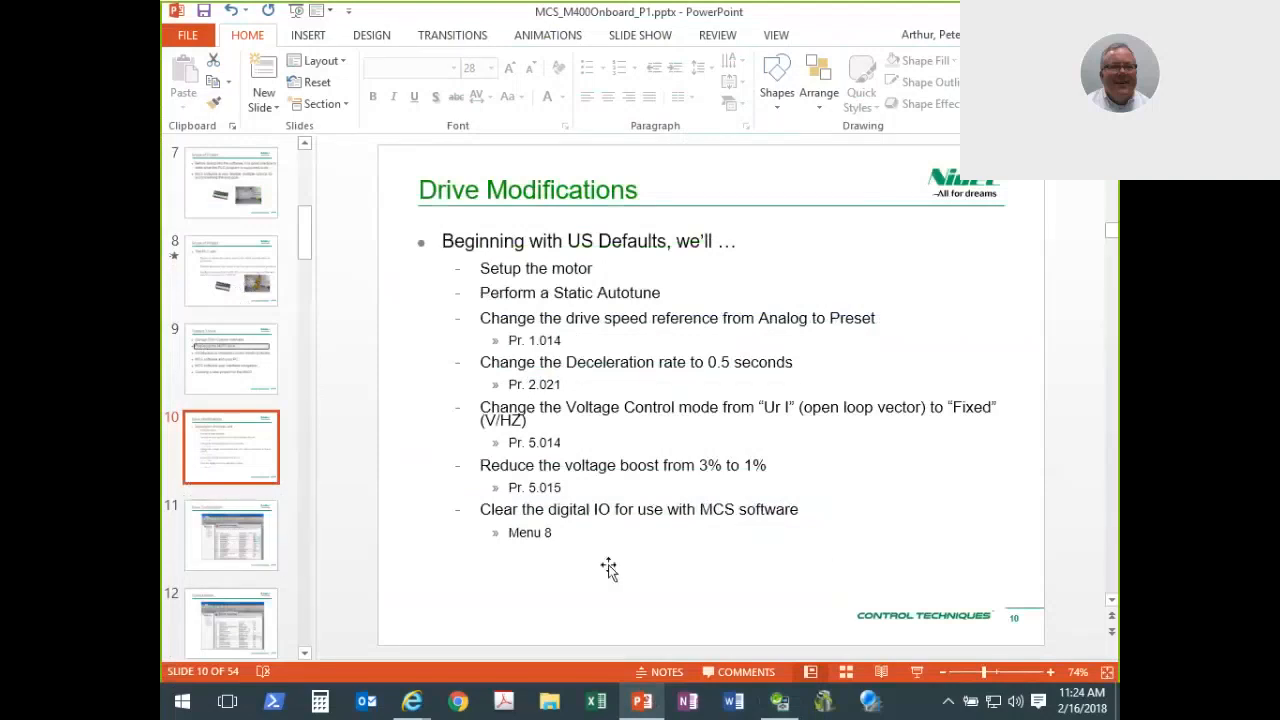
pyautogui.click(447, 525)
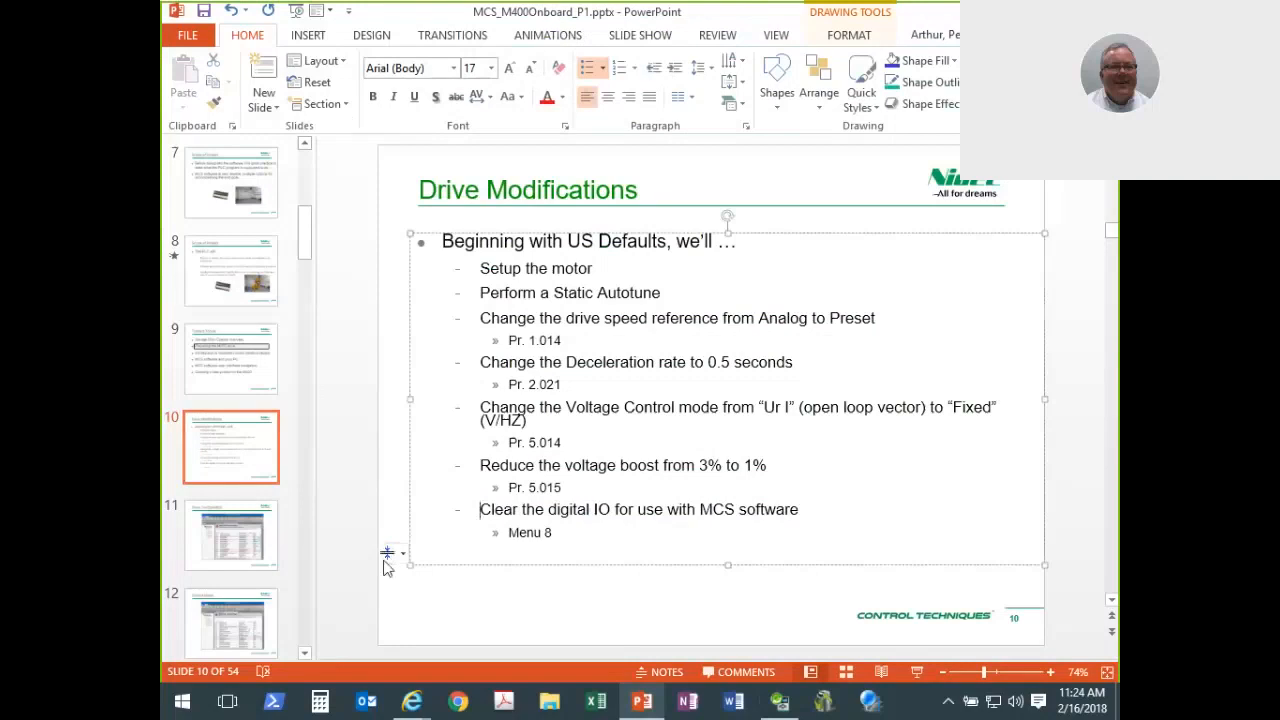
pyautogui.click(396, 607)
pyautogui.scroll(-1, 396, 607)
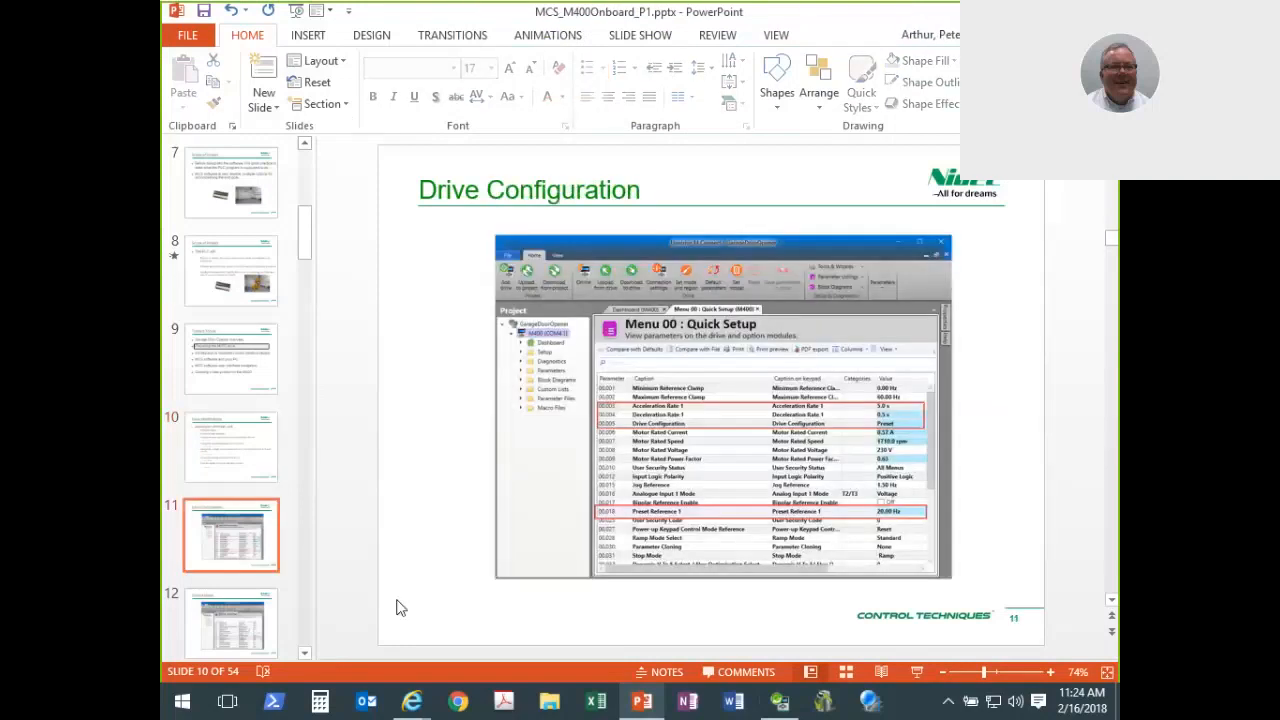
pyautogui.scroll(-1, 396, 607)
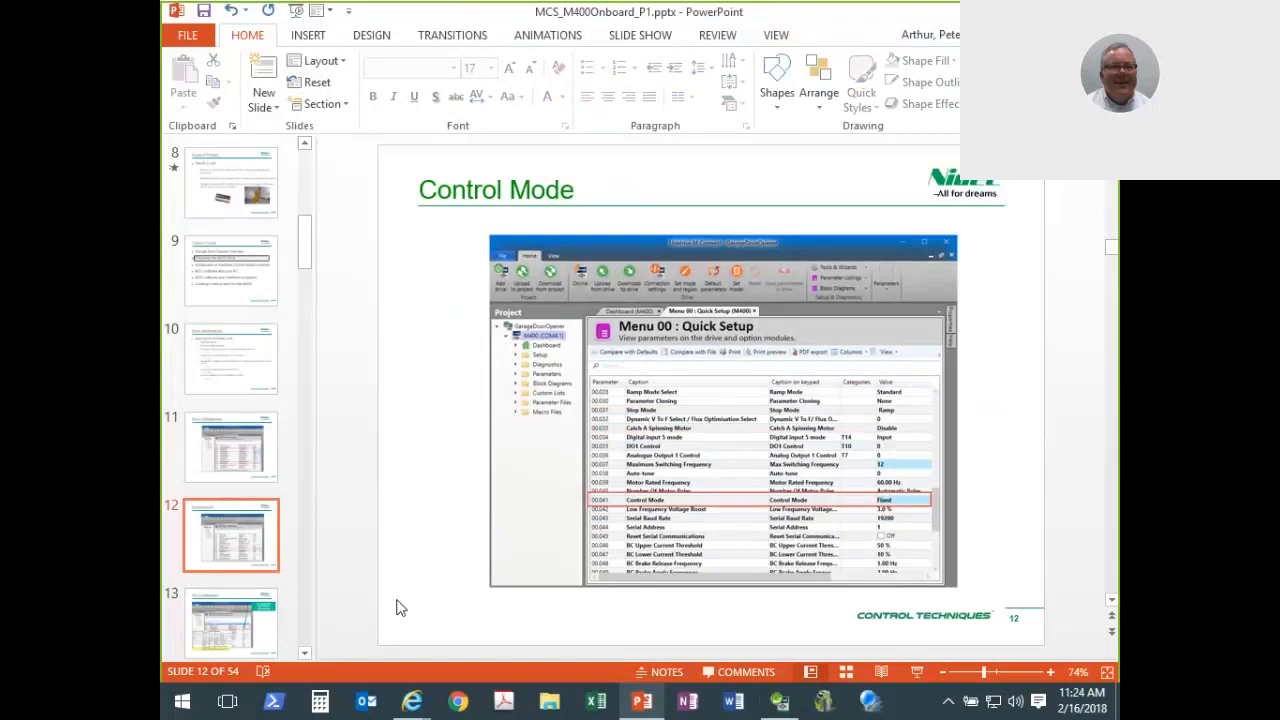
pyautogui.scroll(-1, 396, 607)
pyautogui.scroll(-1, 396, 607)
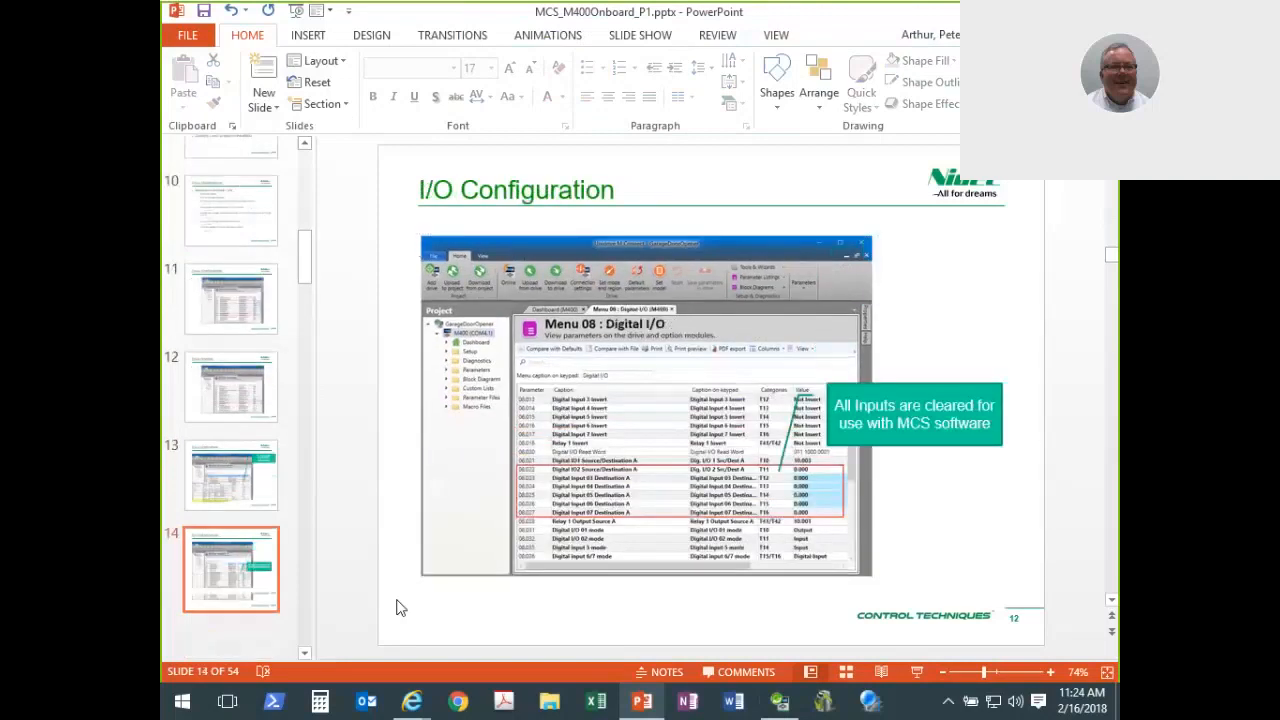
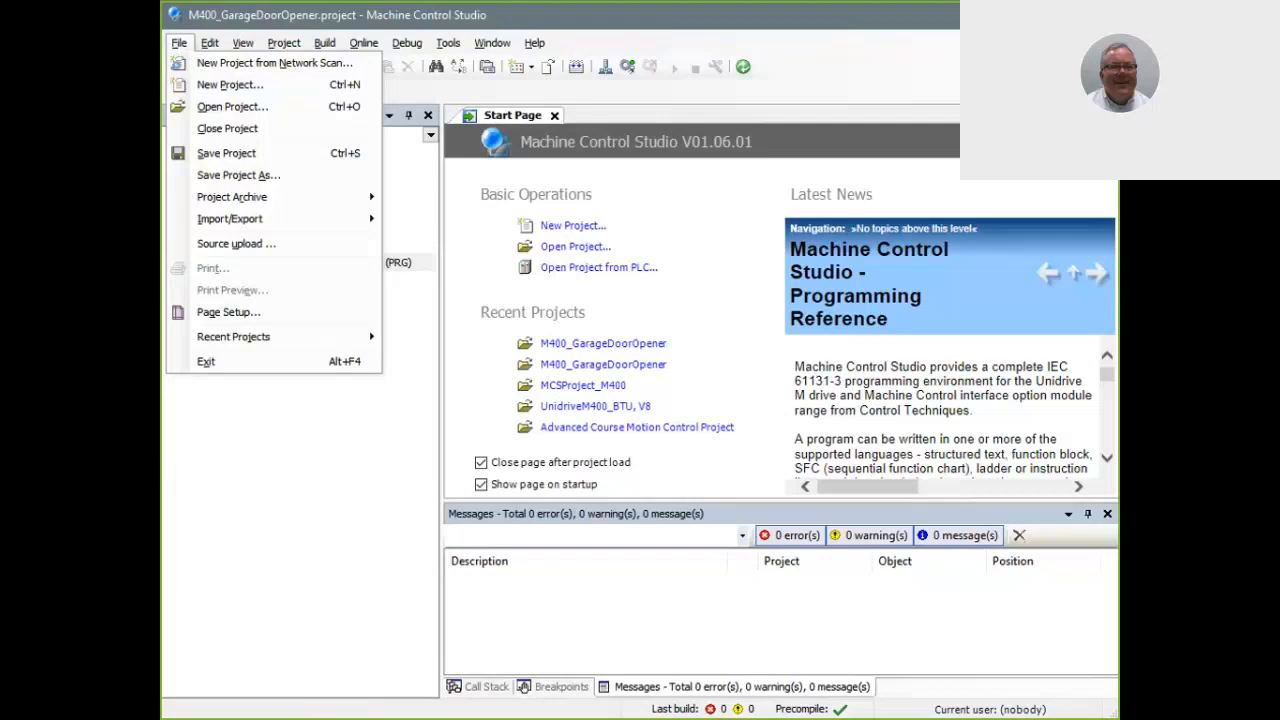
pyautogui.press('Right')
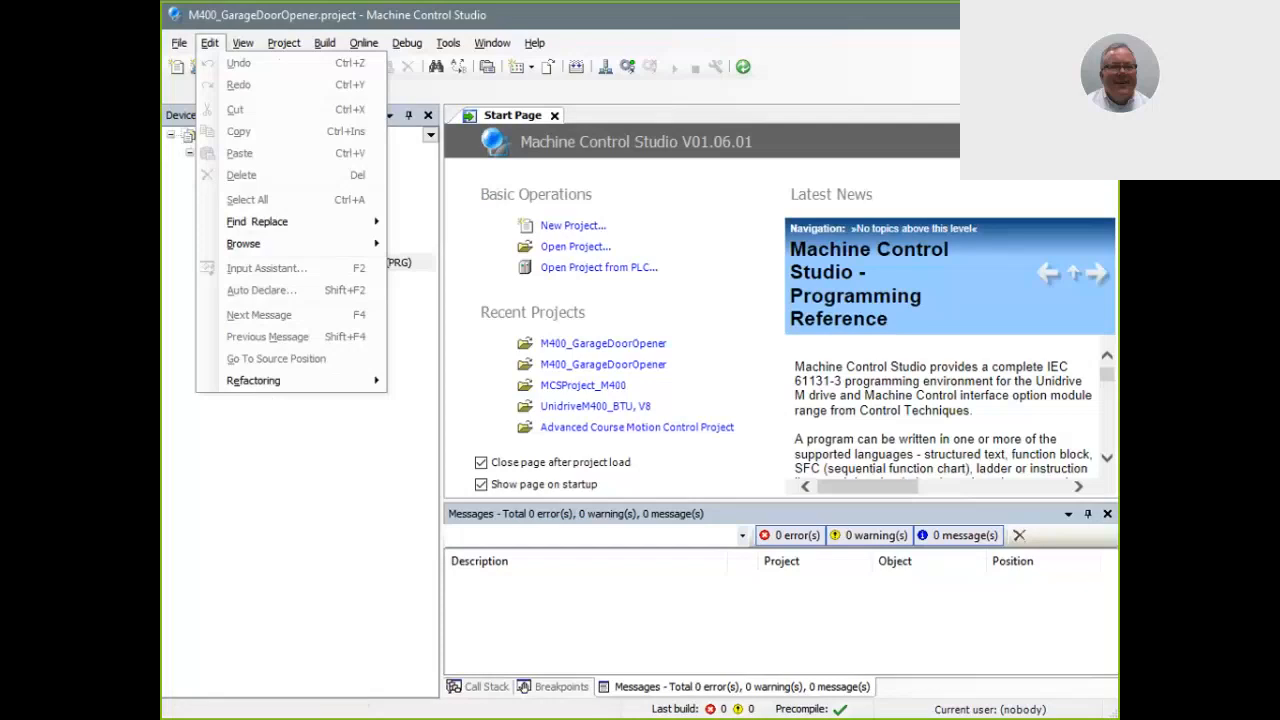
pyautogui.moveTo(281, 150)
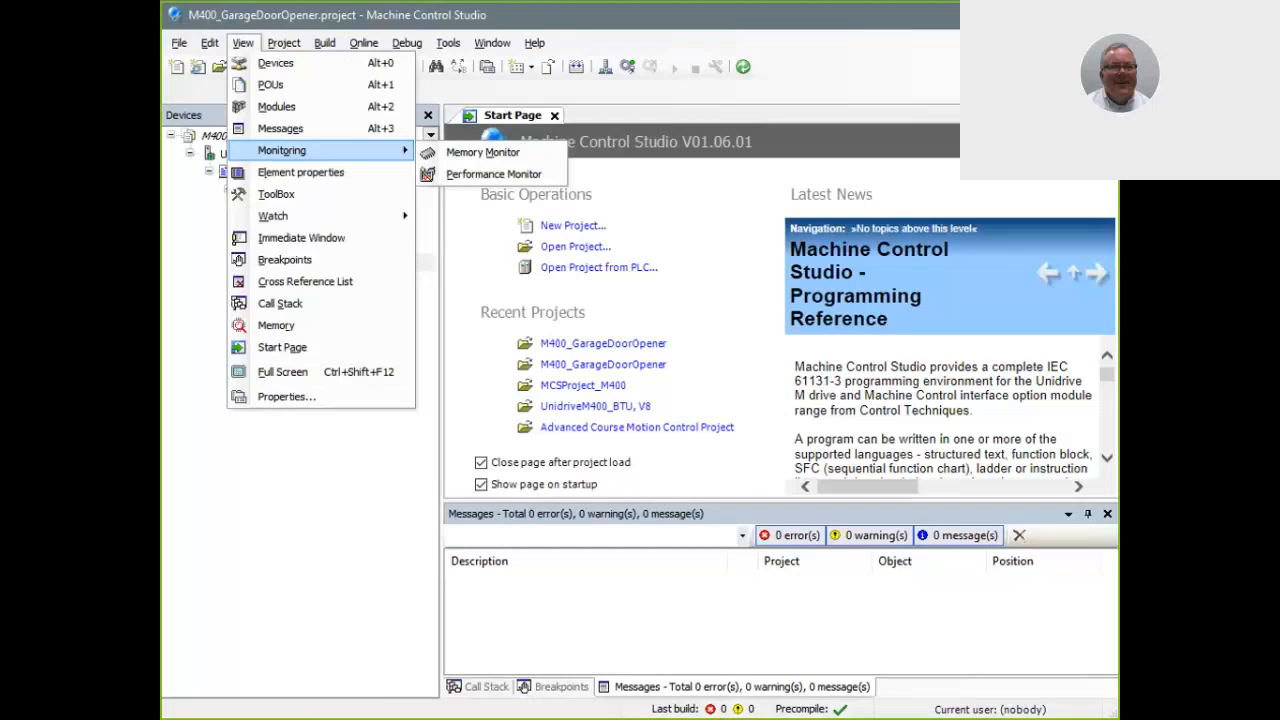
pyautogui.moveTo(284, 42)
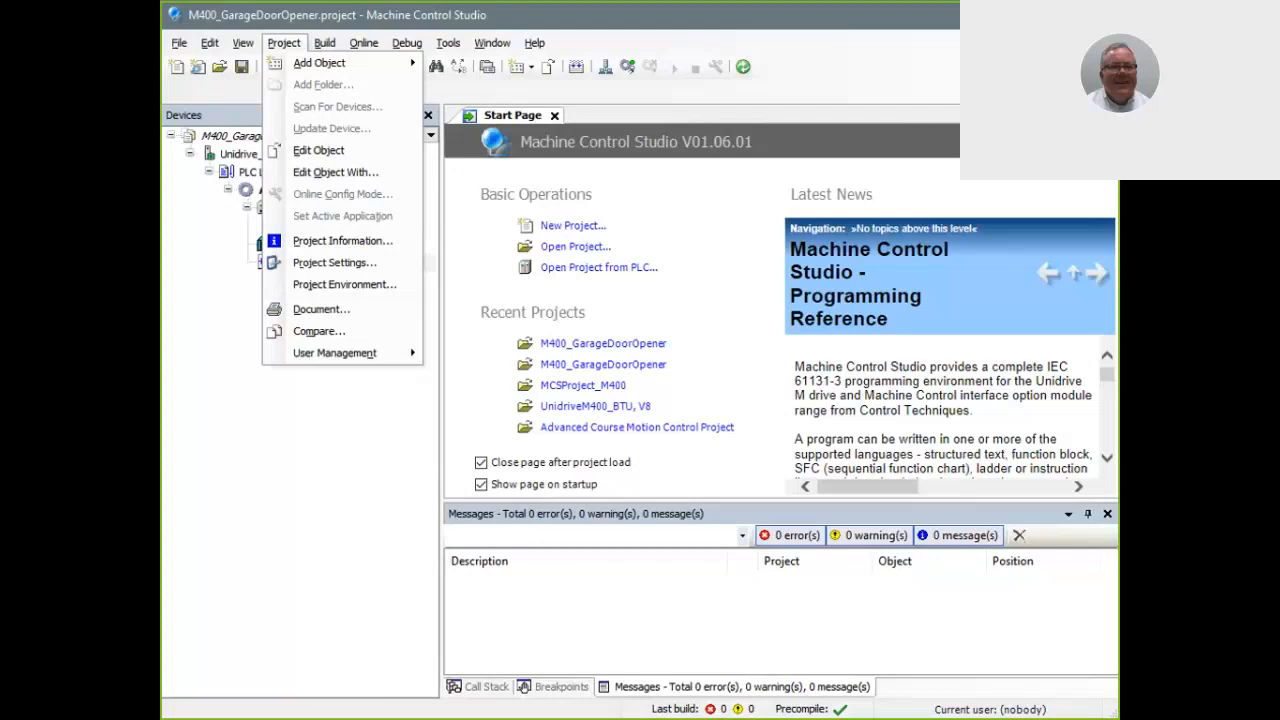
pyautogui.moveTo(324, 42)
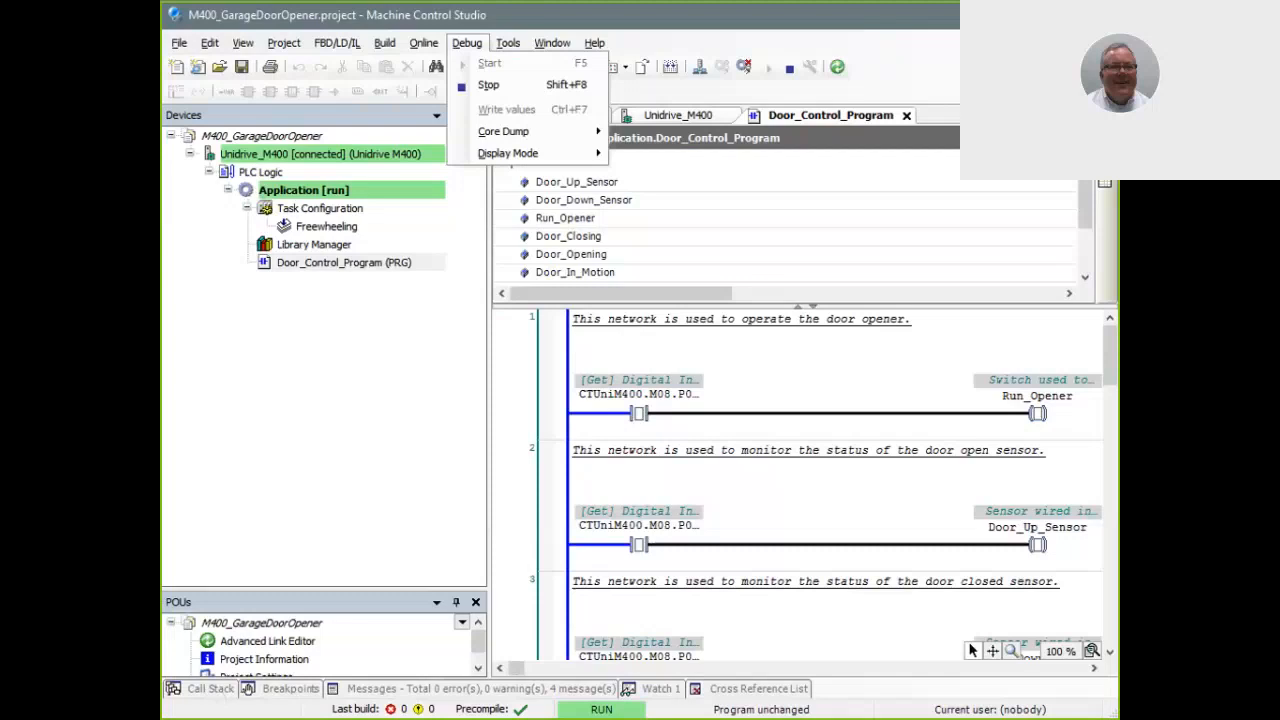
pyautogui.press('Right')
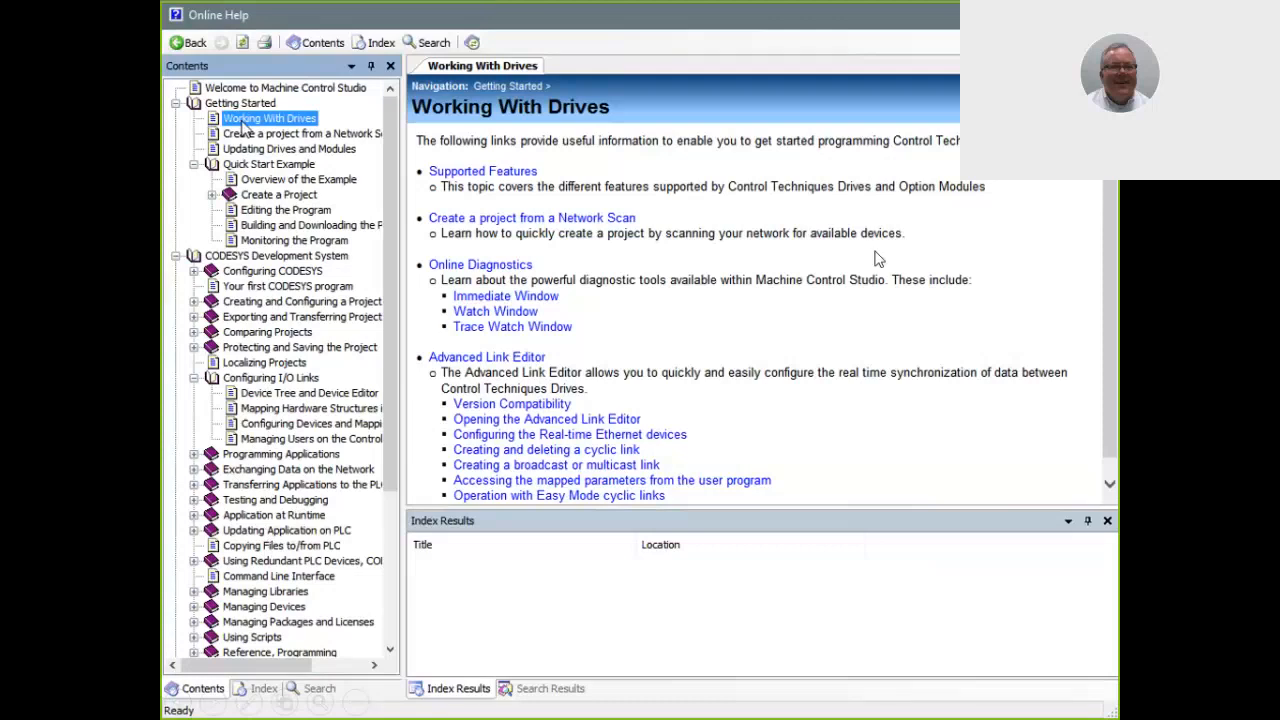
pyautogui.hotkey('alt', 'Tab')
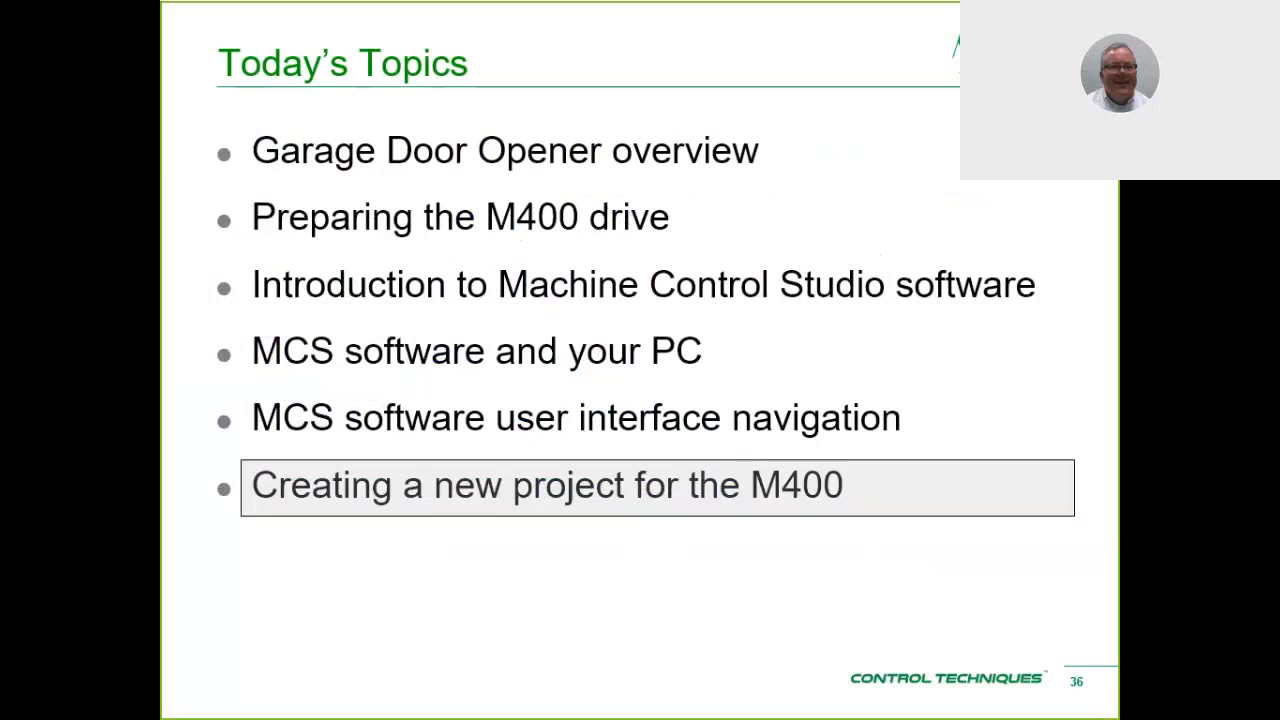
pyautogui.press('Right')
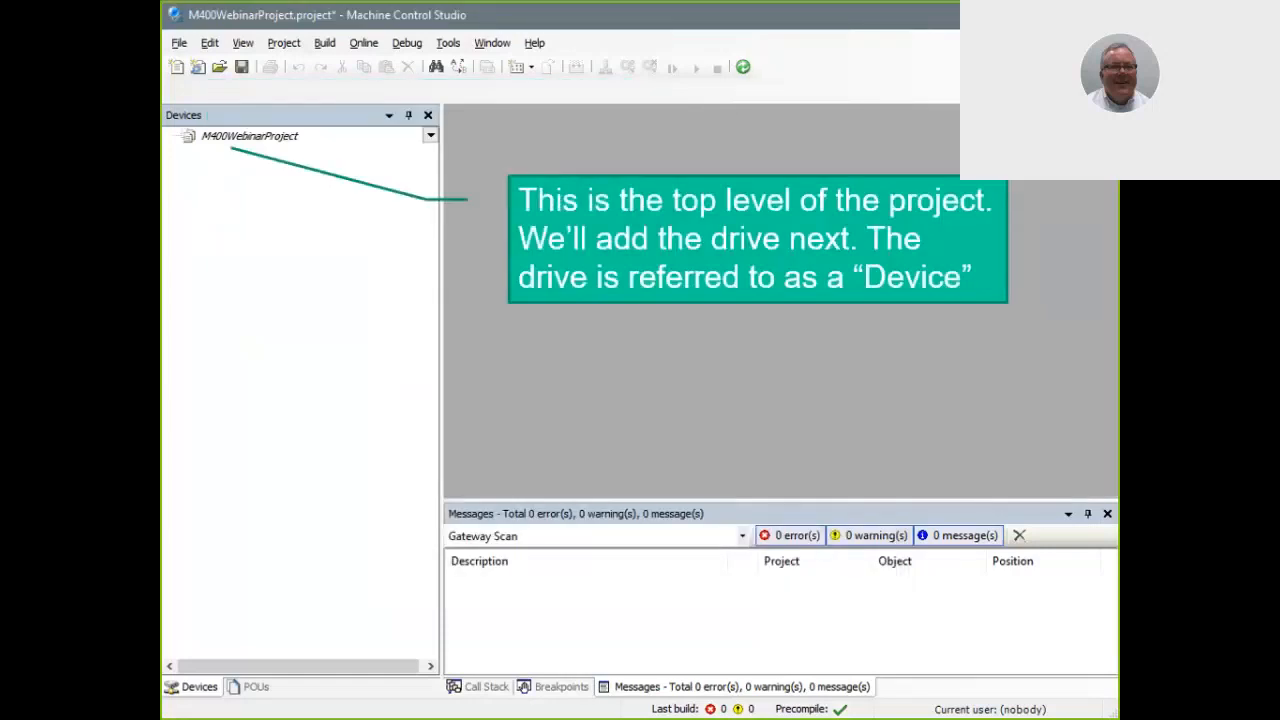
# - End the PowerPoint slide show and bring up the Windows desktop
pyautogui.hotkey('alt', 'Tab')
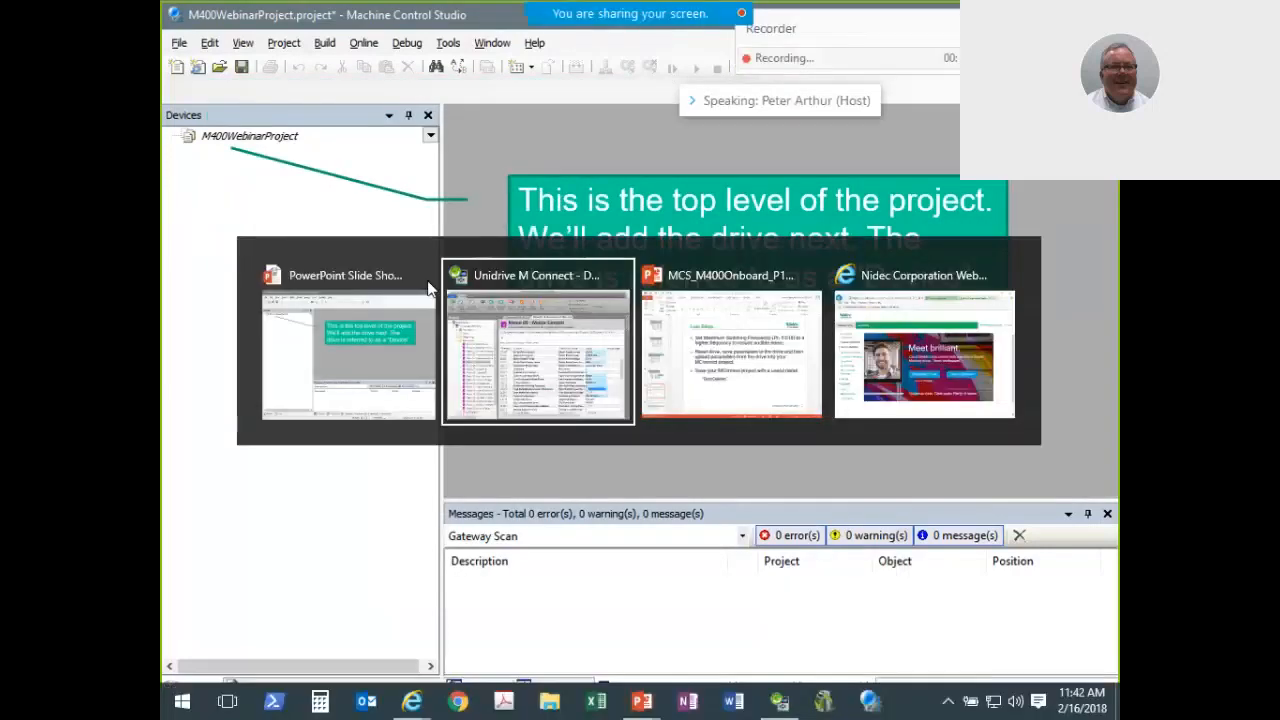
pyautogui.hotkey('alt', 'Tab')
pyautogui.hotkey('alt', 'Tab')
pyautogui.hotkey('alt', 'Tab')
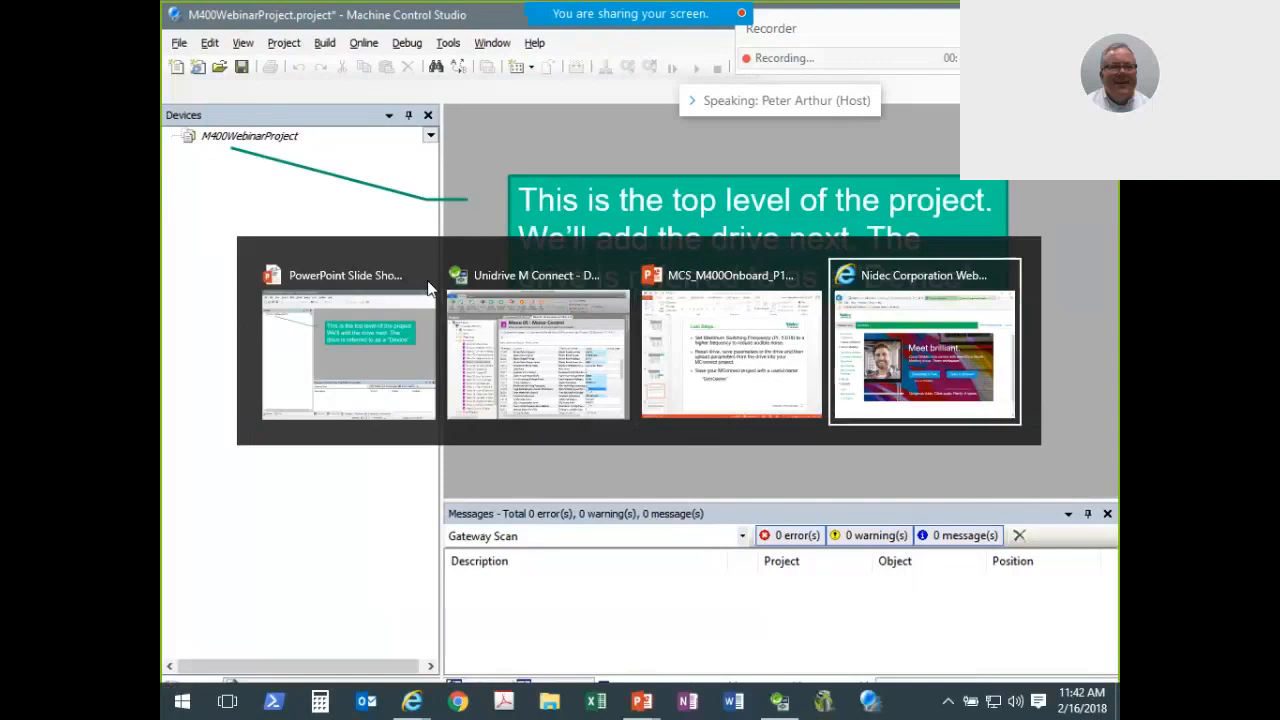
pyautogui.press('Escape')
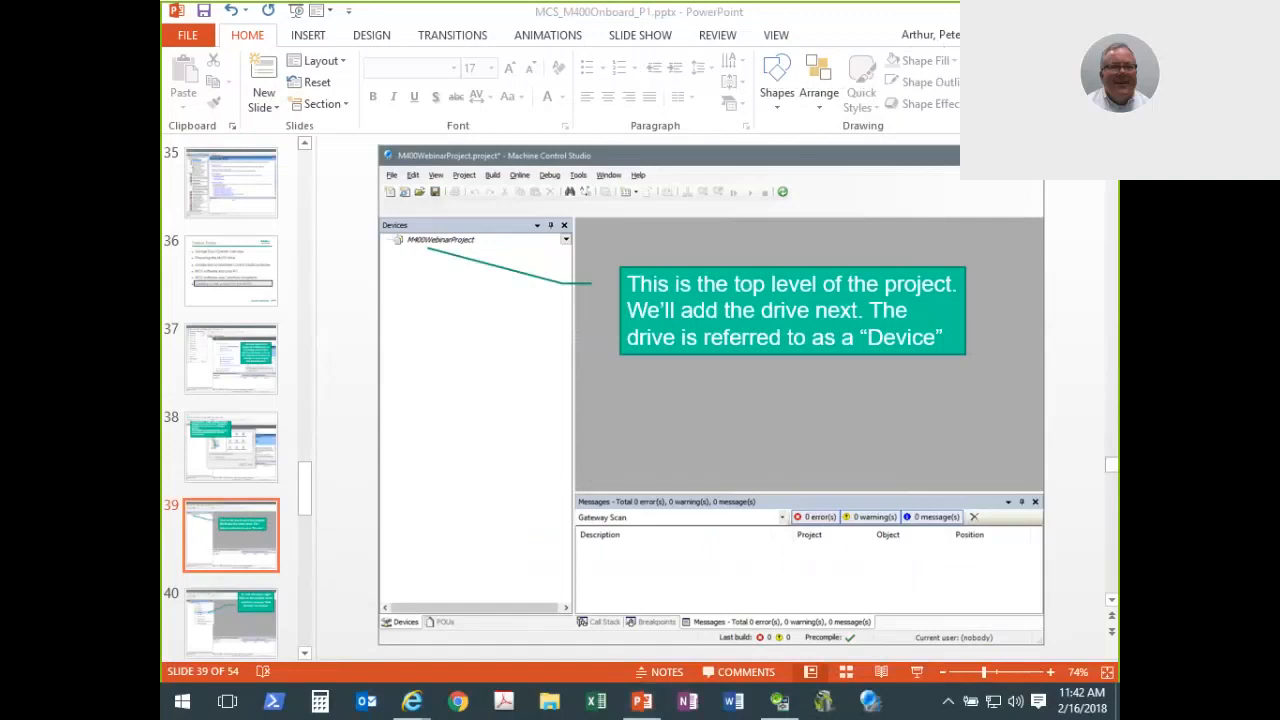
pyautogui.hotkey('alt', 'Tab')
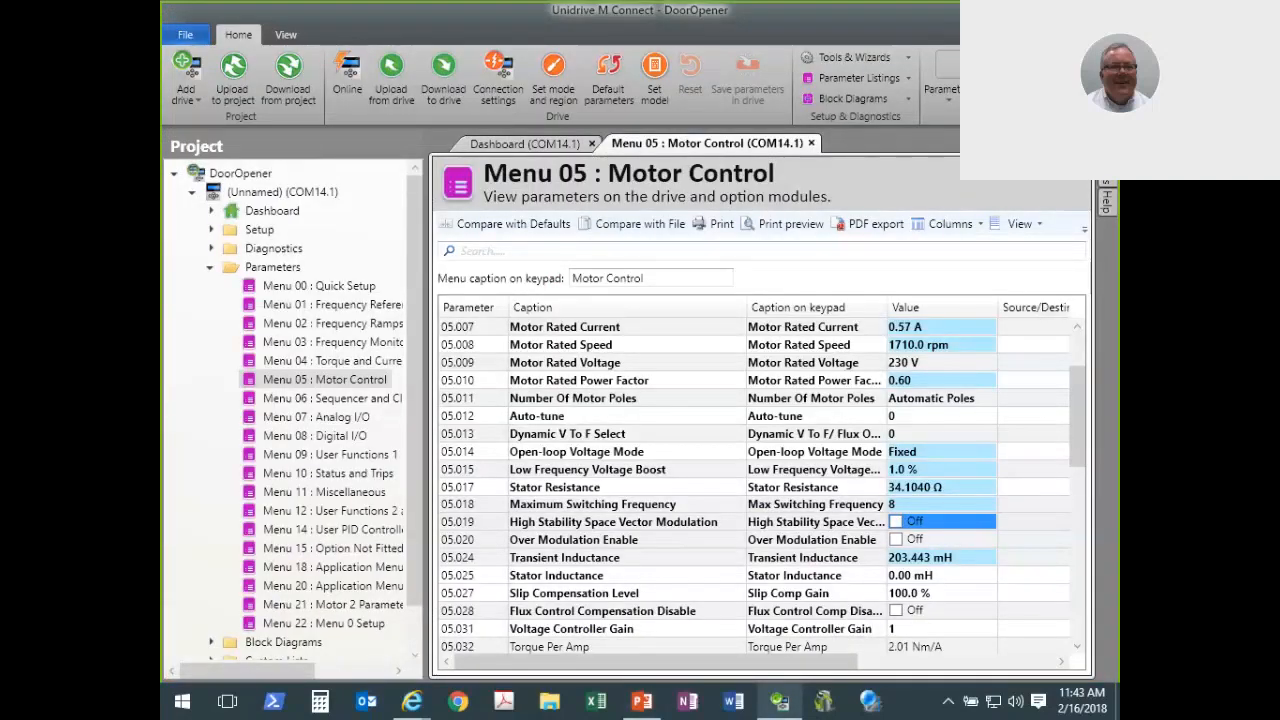
pyautogui.press('super+d')
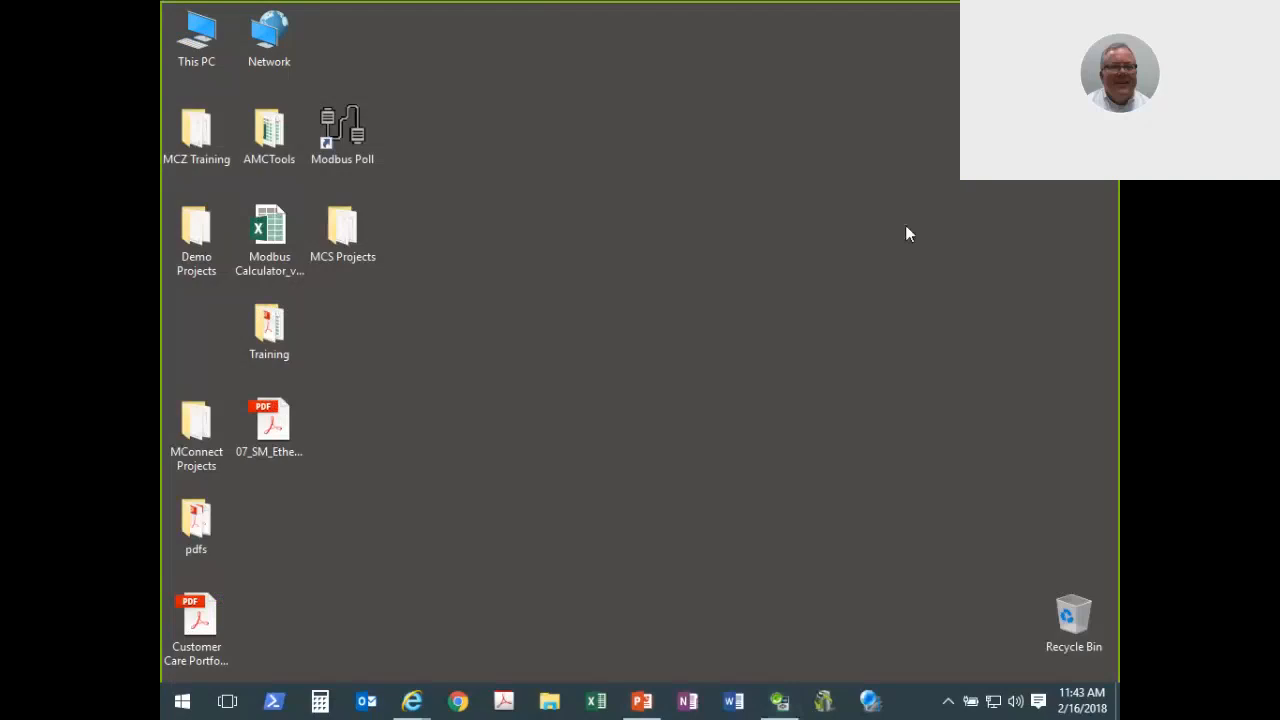
# - Launch Machine Control Studio, maximize its window and narrow the Devices pane
pyautogui.click(869, 704)
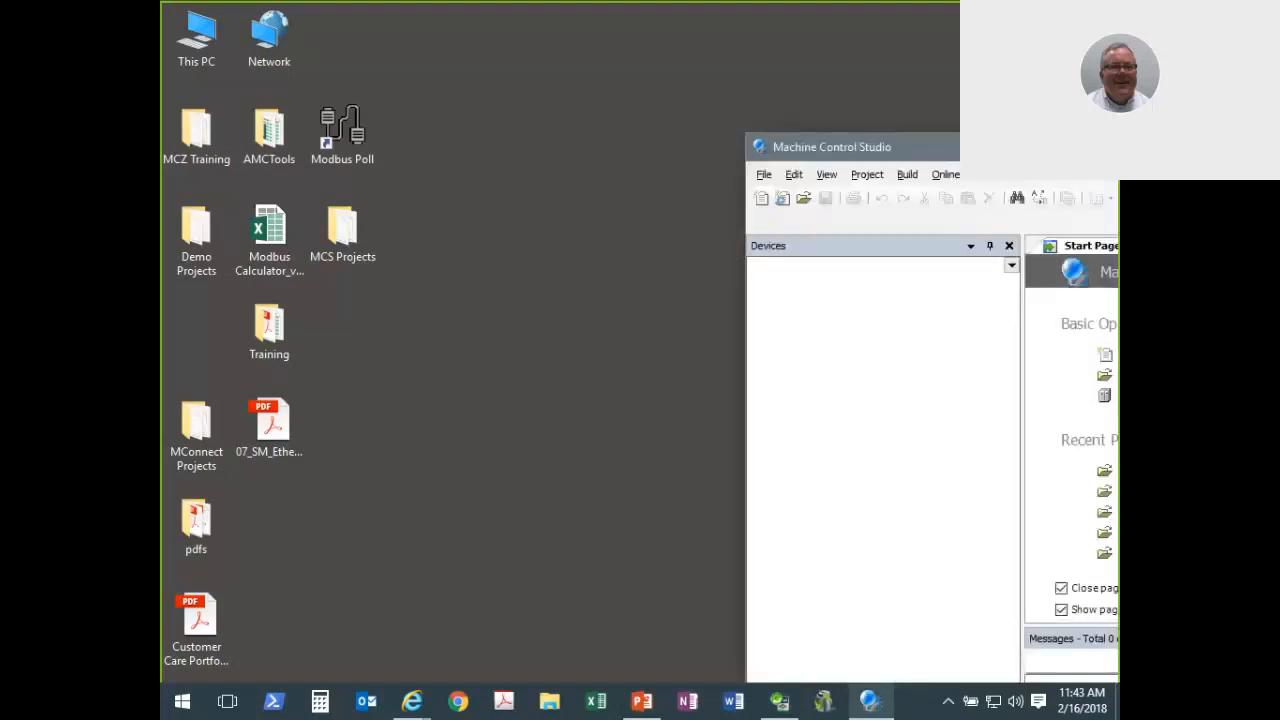
pyautogui.moveTo(975, 148); pyautogui.dragTo(338, 157)
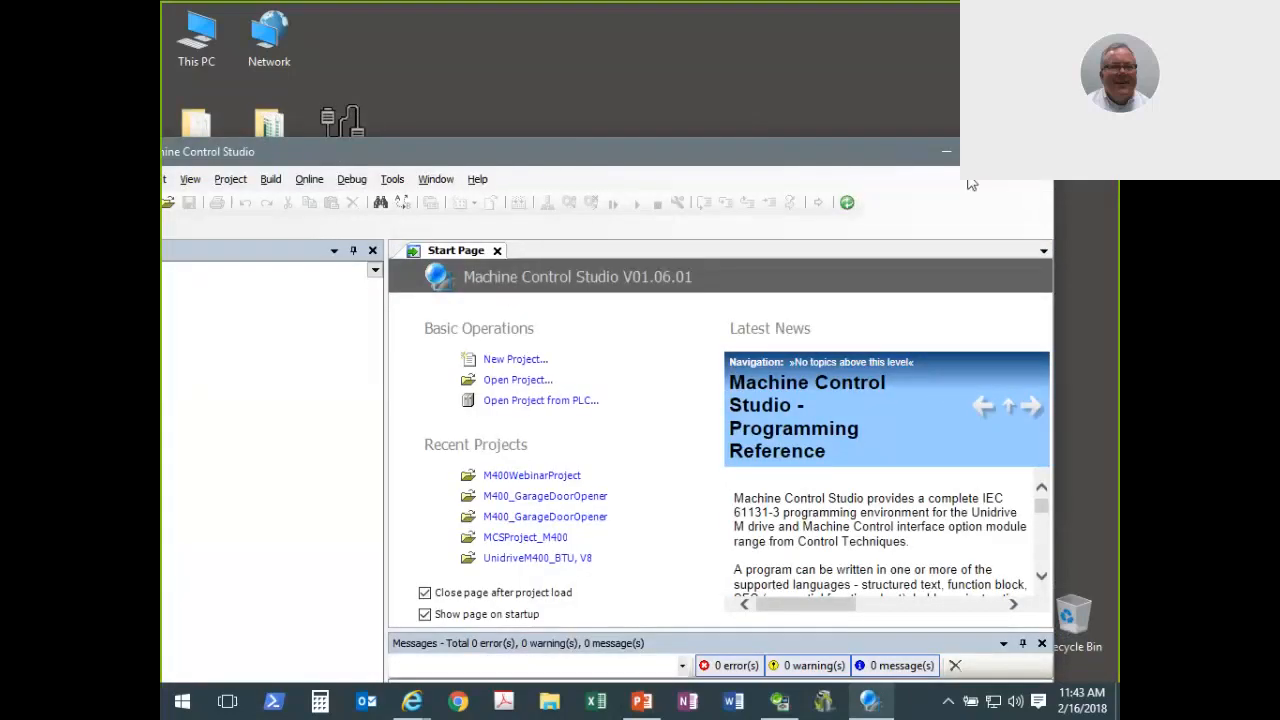
pyautogui.click(989, 152)
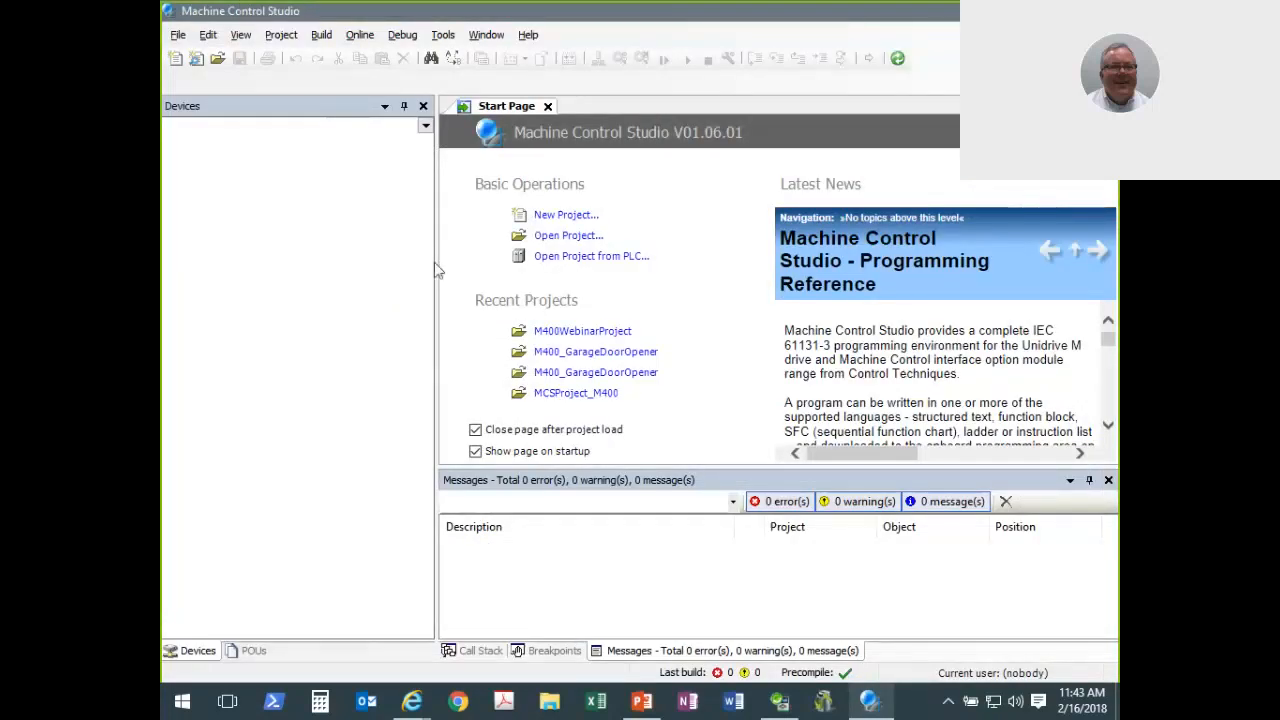
pyautogui.moveTo(435, 265); pyautogui.dragTo(394, 270)
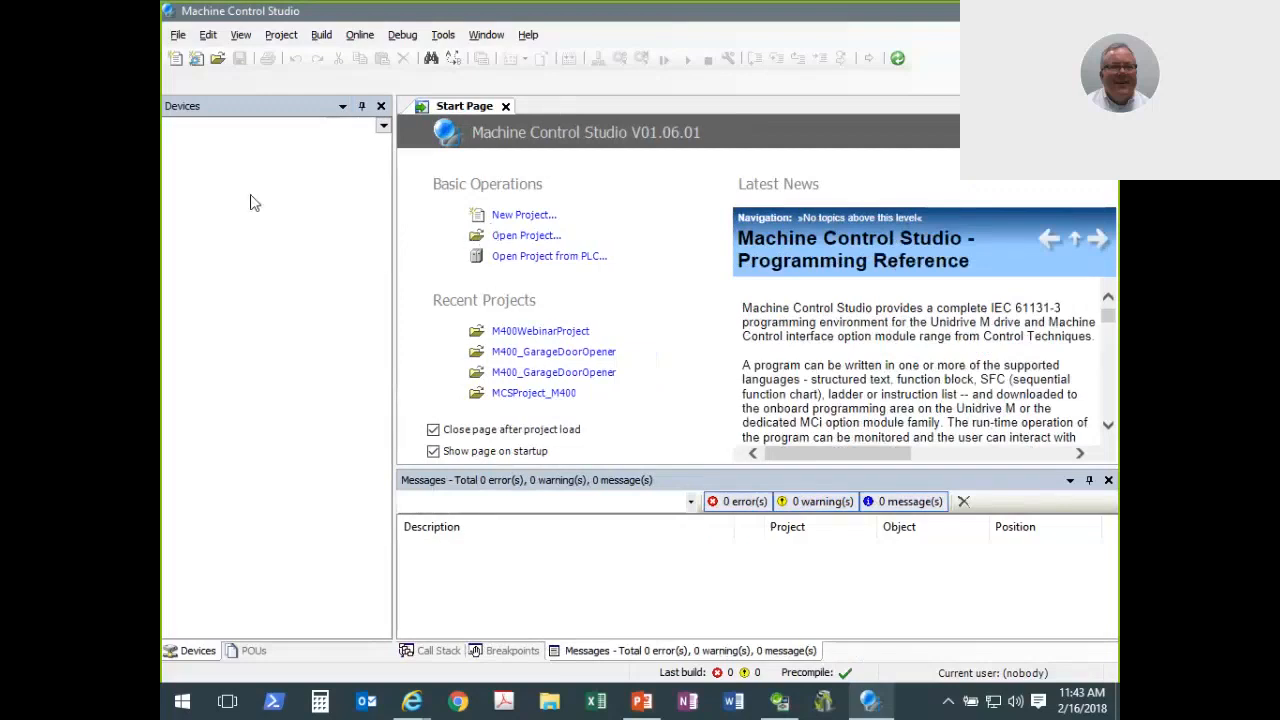
# - Start a new project, look at the Unidrive M400 drive template, and choose the Empty project template under Projects instead
pyautogui.click(514, 224)
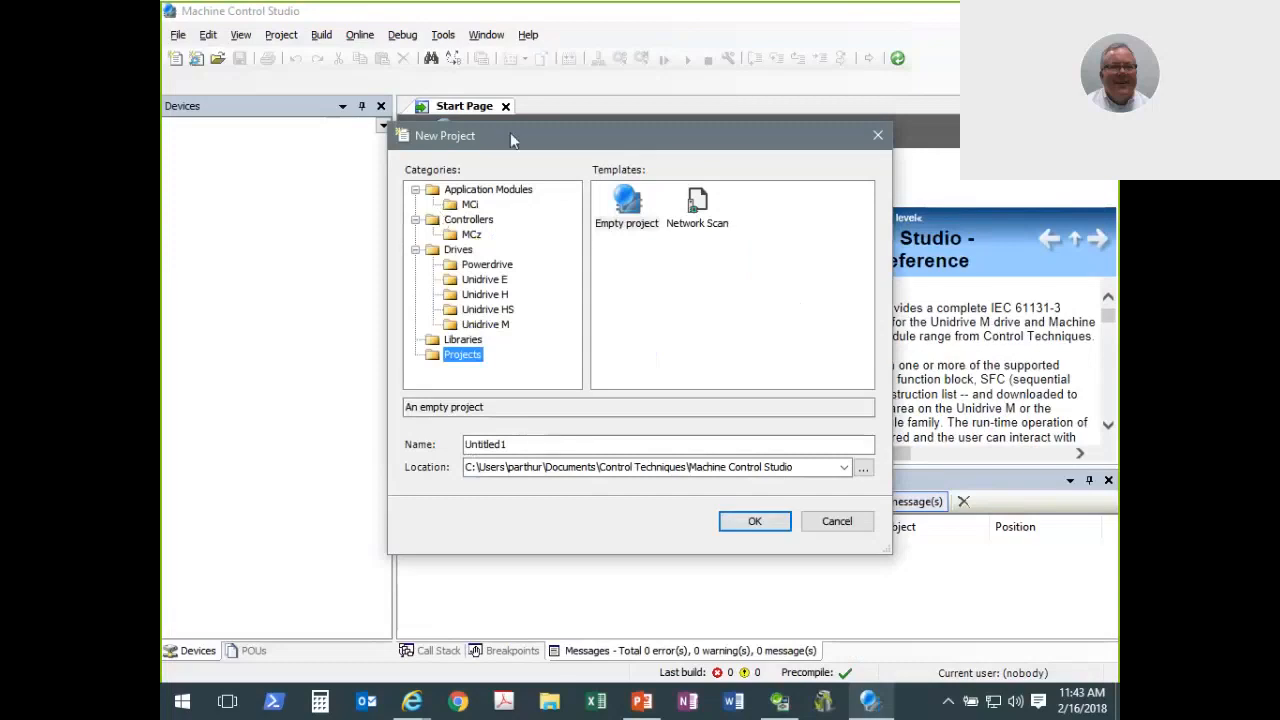
pyautogui.moveTo(518, 134); pyautogui.dragTo(487, 157)
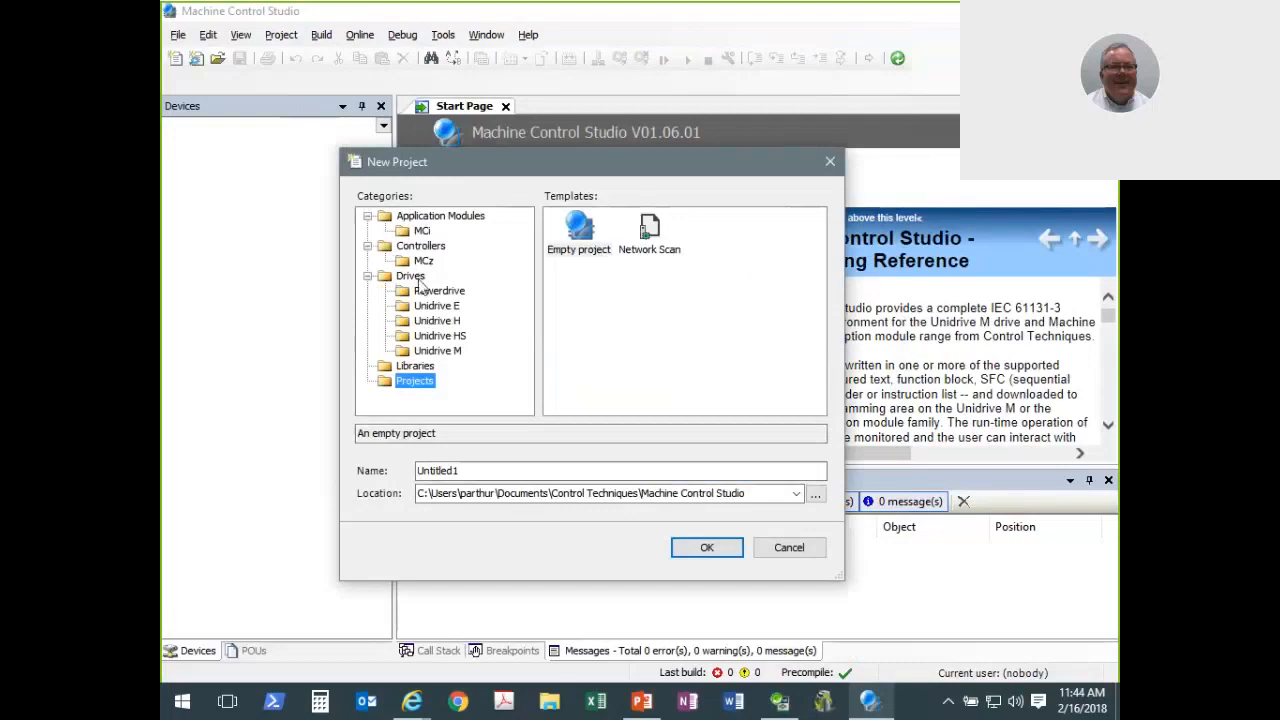
pyautogui.click(437, 351)
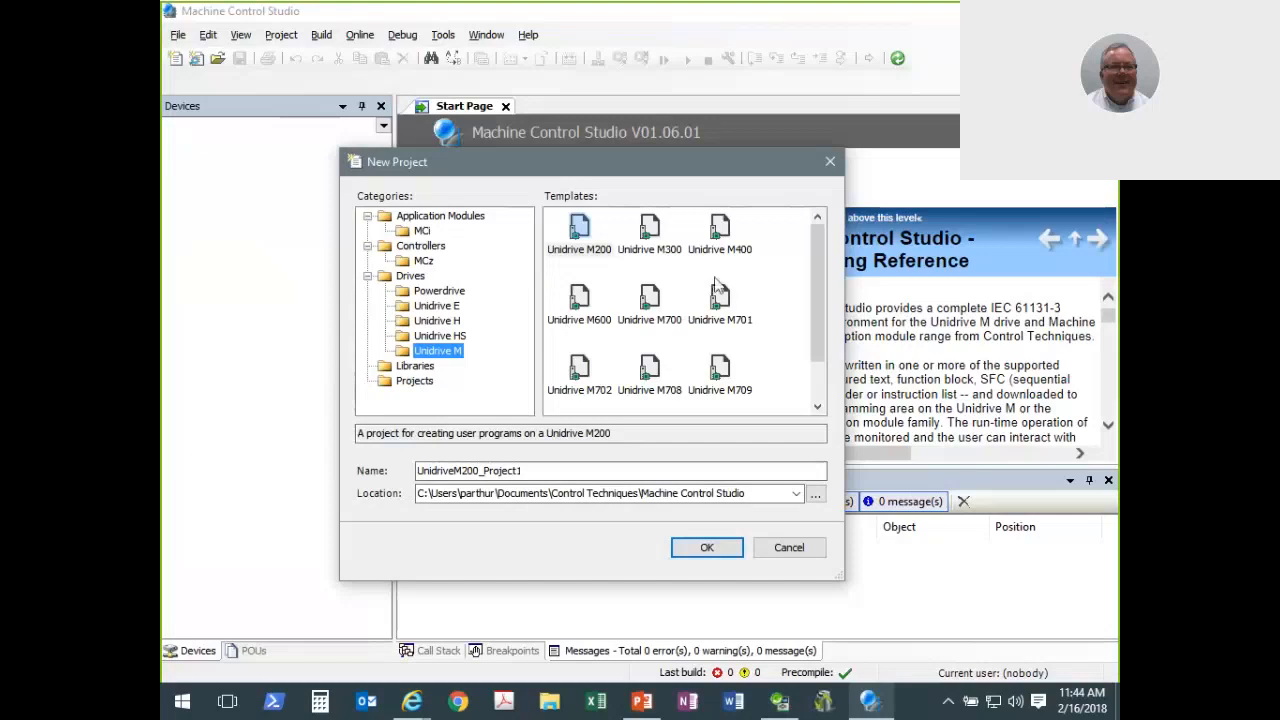
pyautogui.click(720, 240)
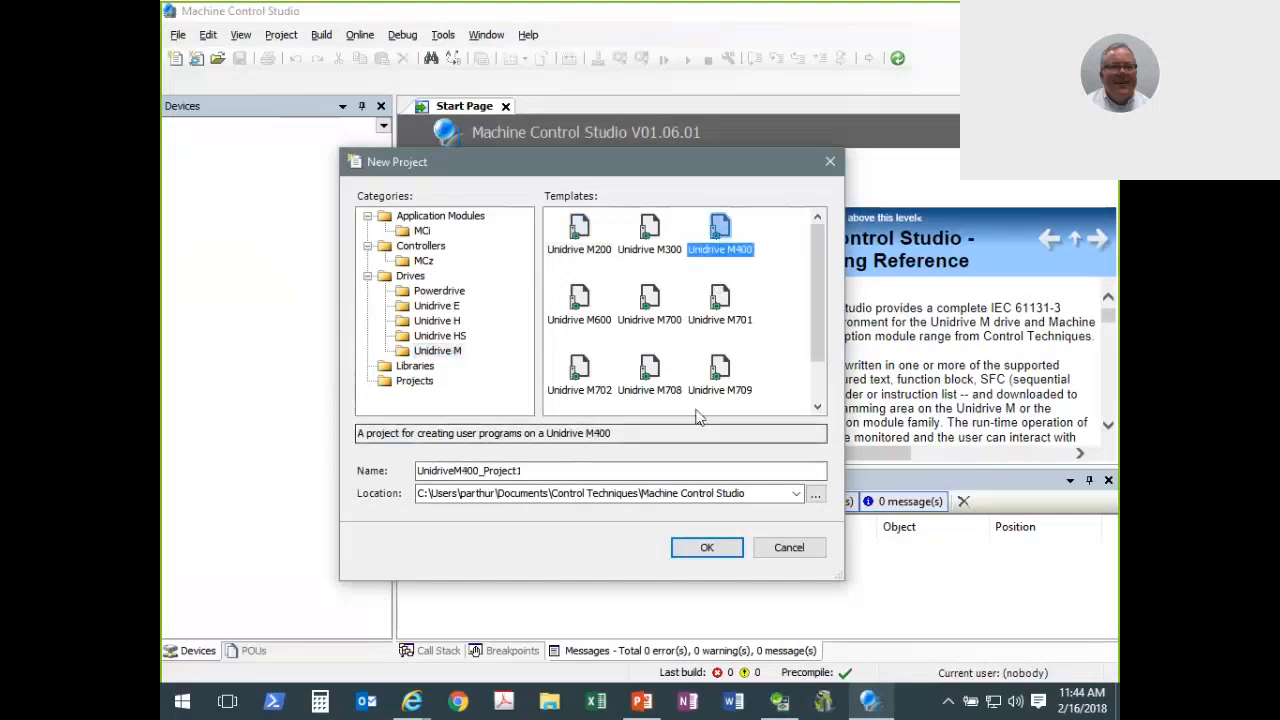
pyautogui.click(407, 386)
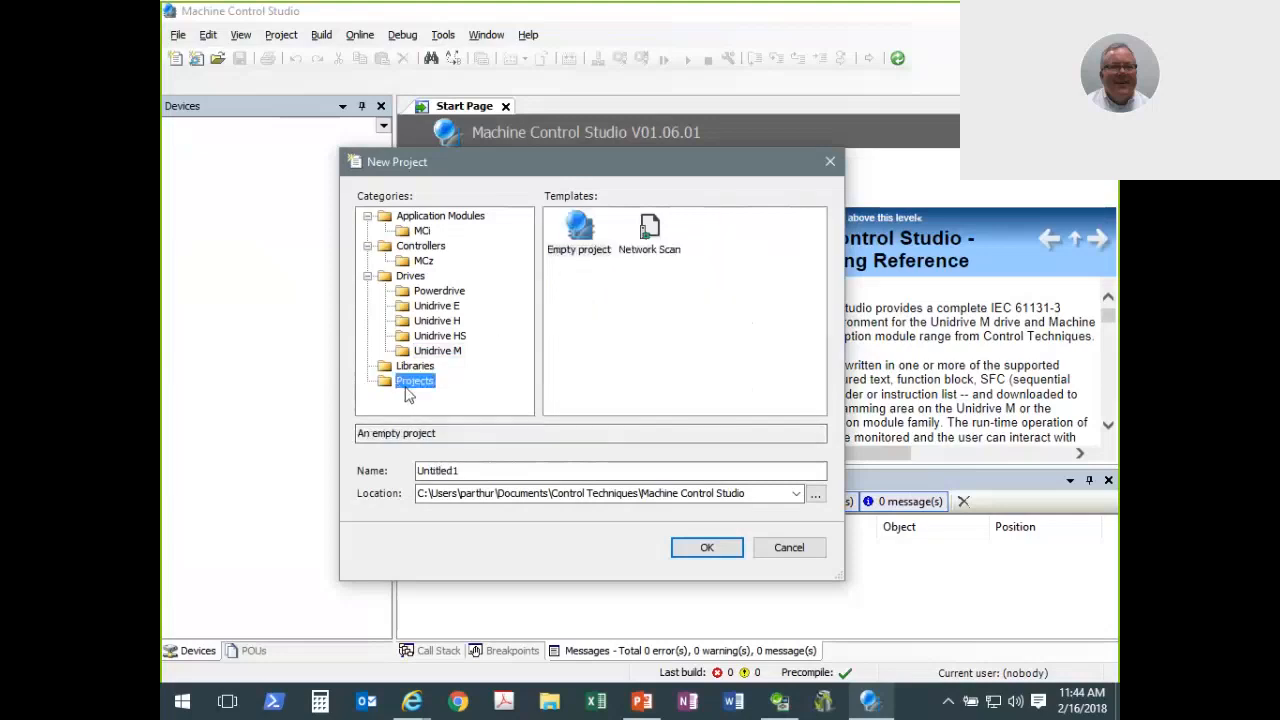
pyautogui.click(582, 252)
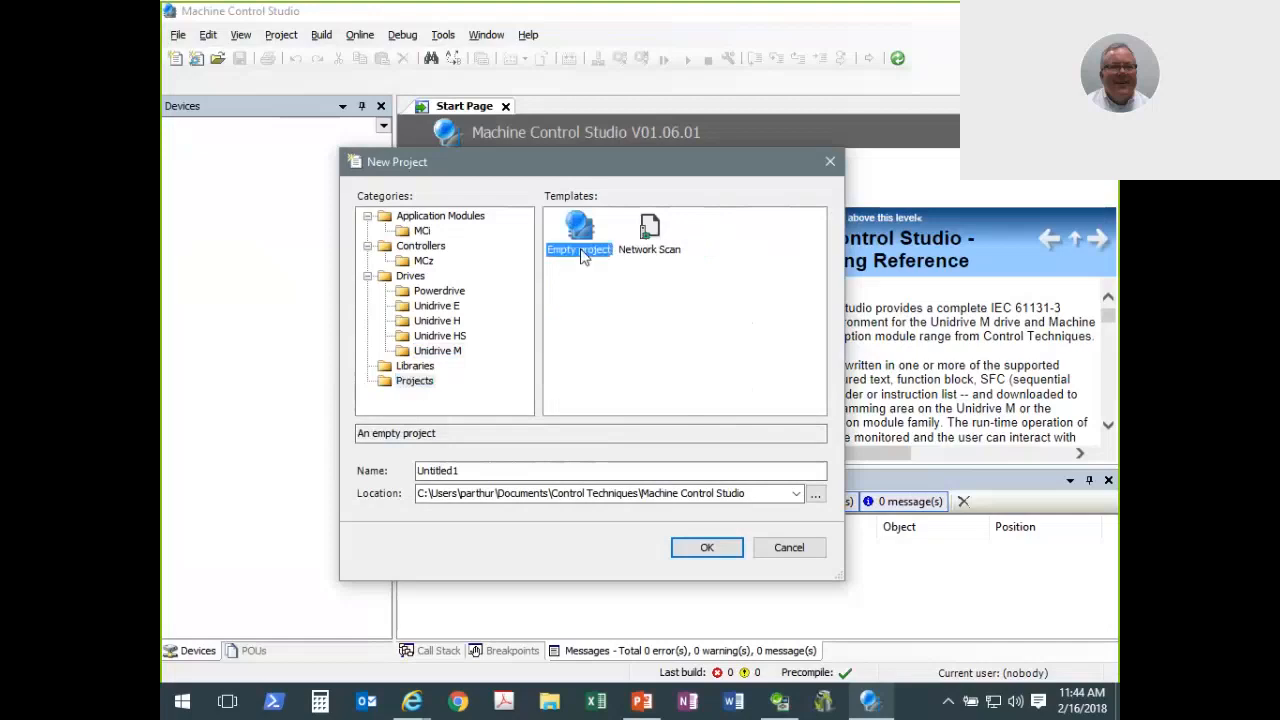
# - Name the new empty project M400_Opener and create it in the default location
pyautogui.click(504, 470)
pyautogui.moveTo(504, 470); pyautogui.dragTo(400, 478)
pyautogui.write('M')
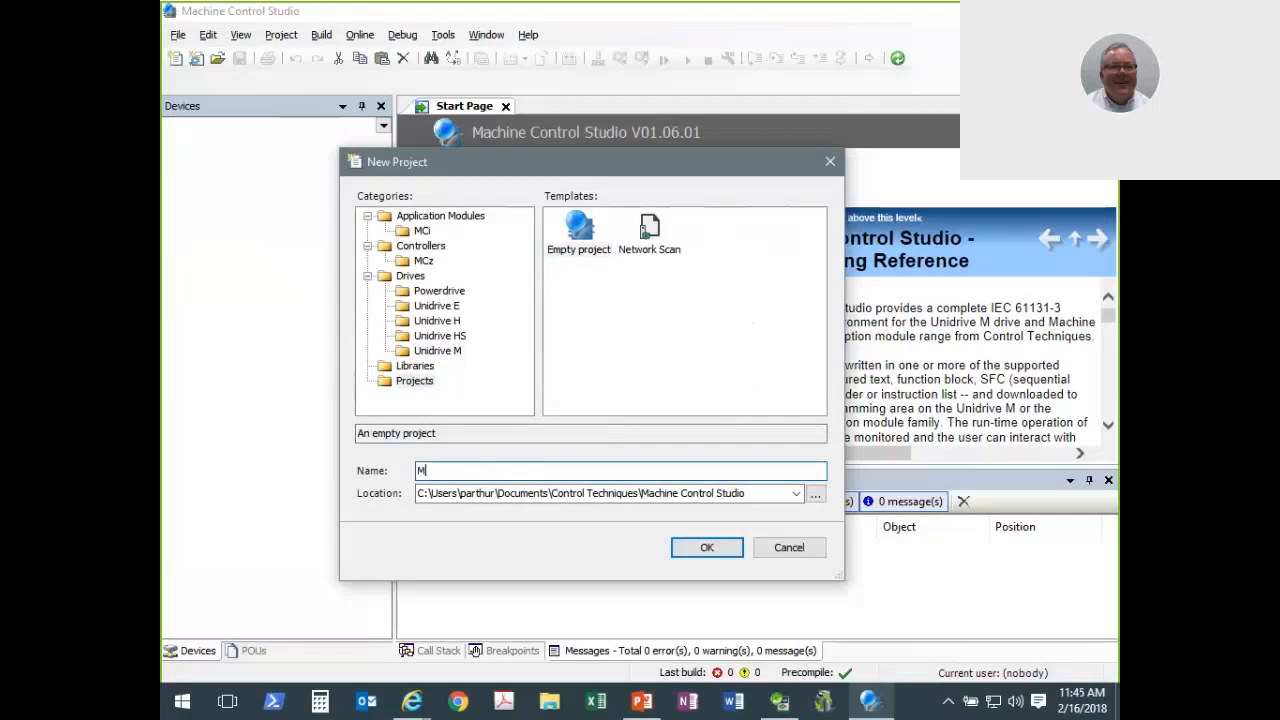
pyautogui.write('400')
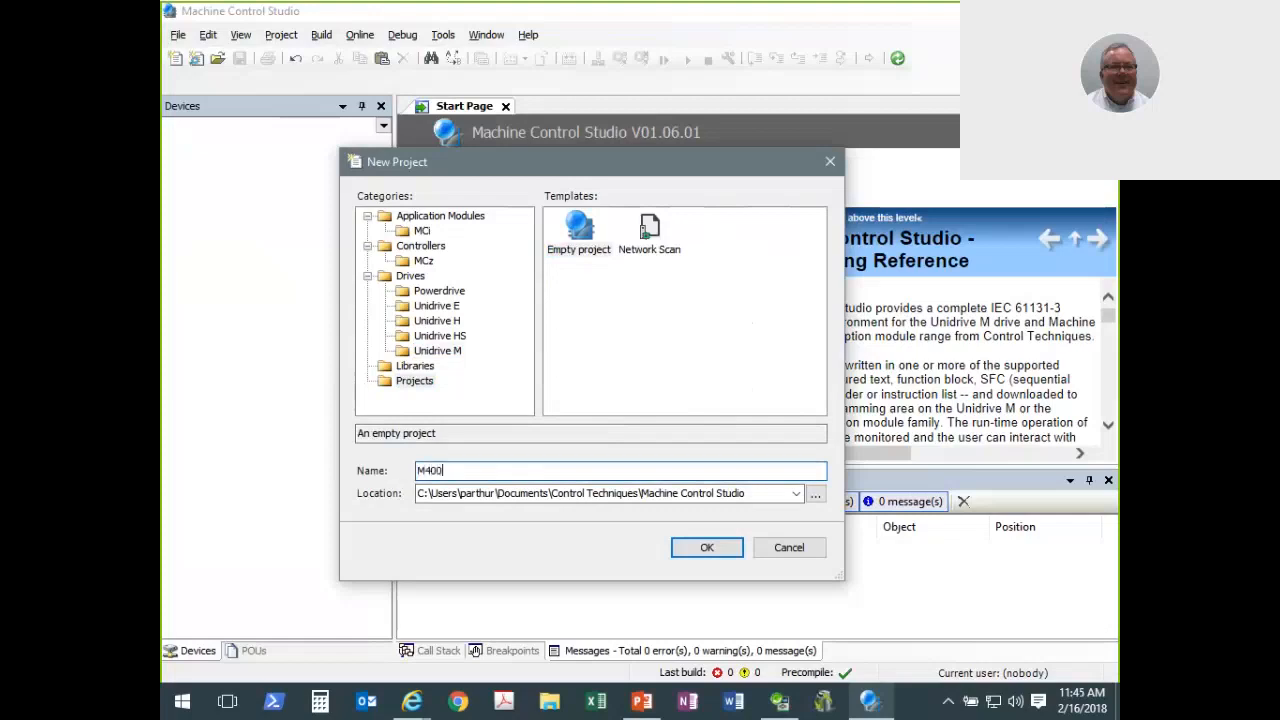
pyautogui.write('_Opener')
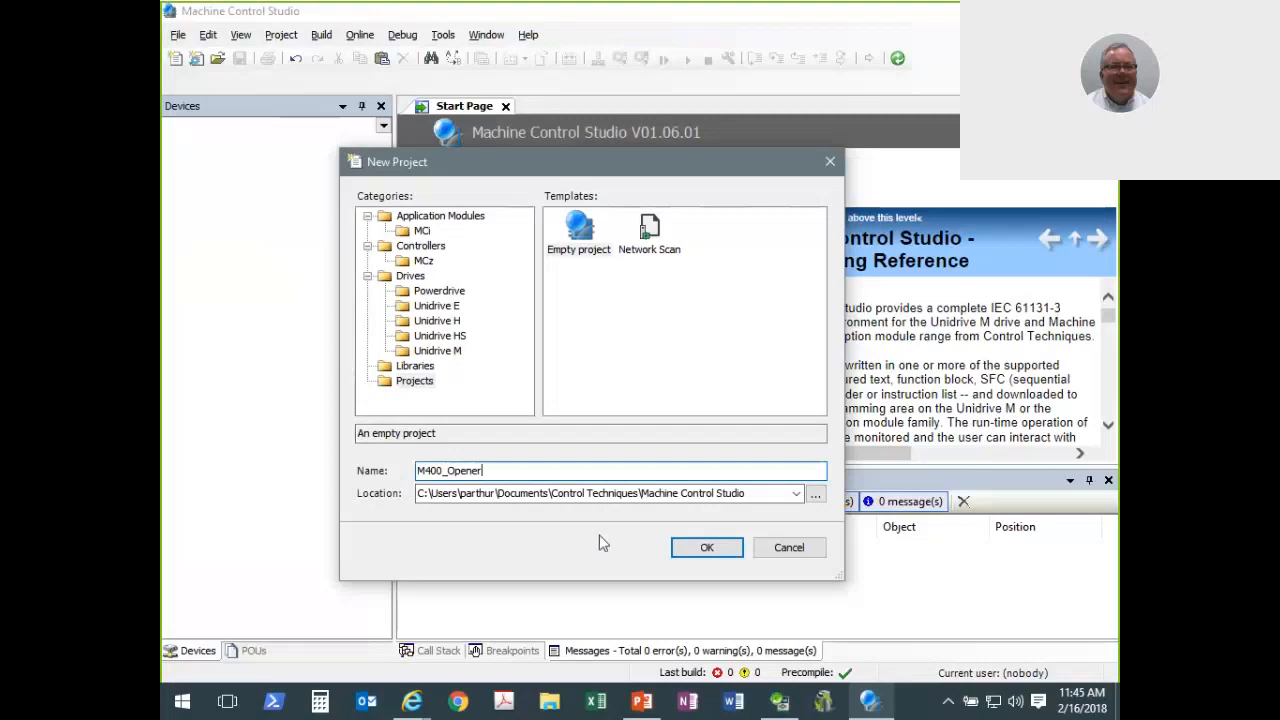
pyautogui.click(705, 548)
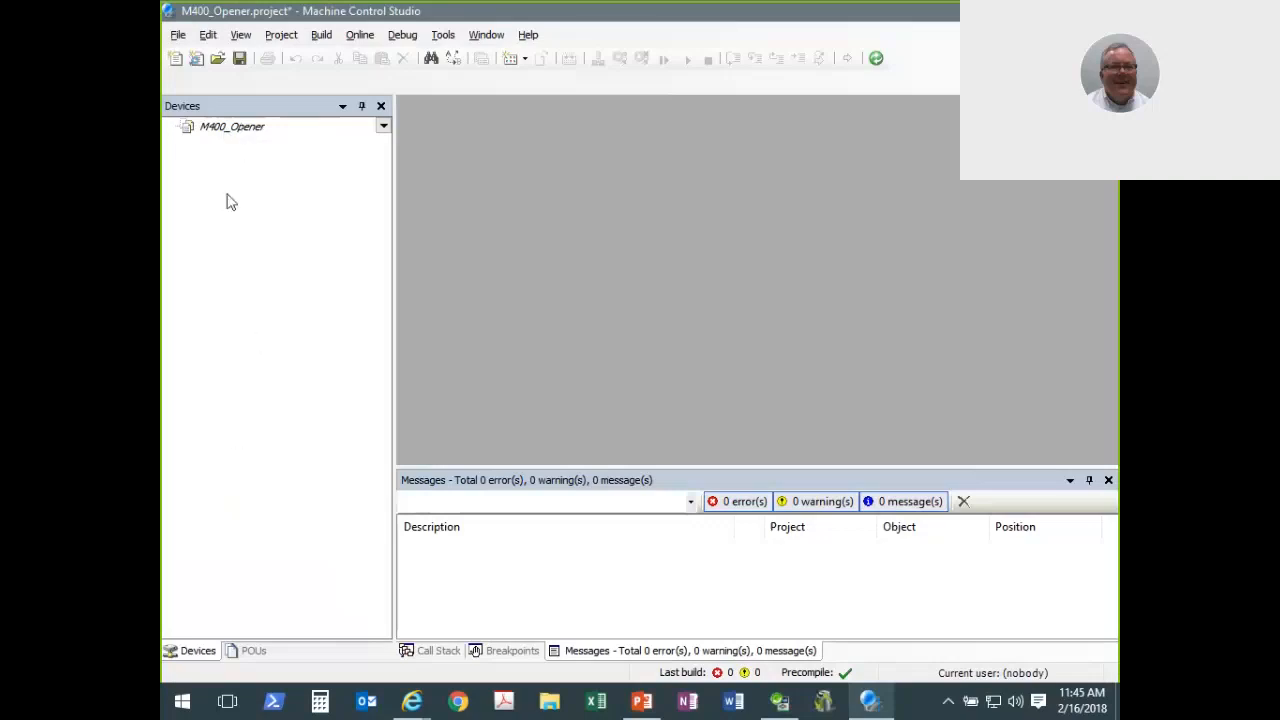
# - Add a Unidrive M400 device from vendor Nidec Control Techniques to the top level of the M400_Opener project
pyautogui.click(238, 136)
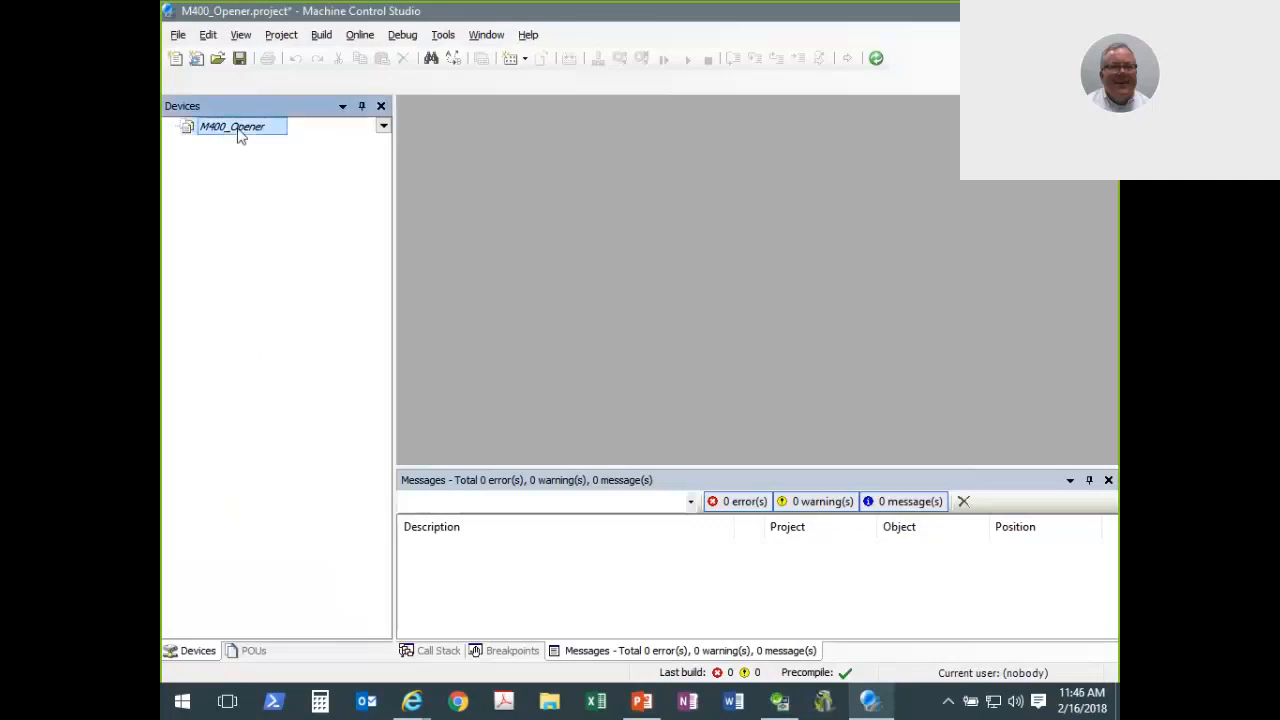
pyautogui.rightClick(238, 136)
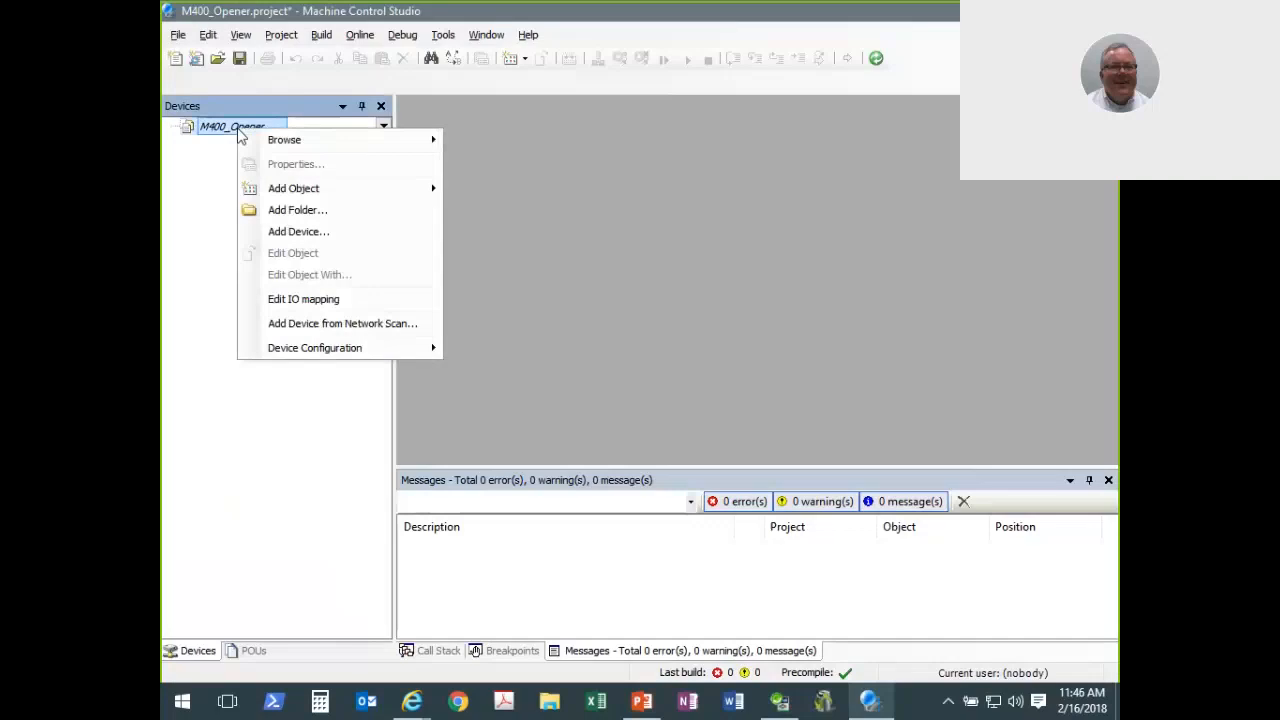
pyautogui.click(290, 232)
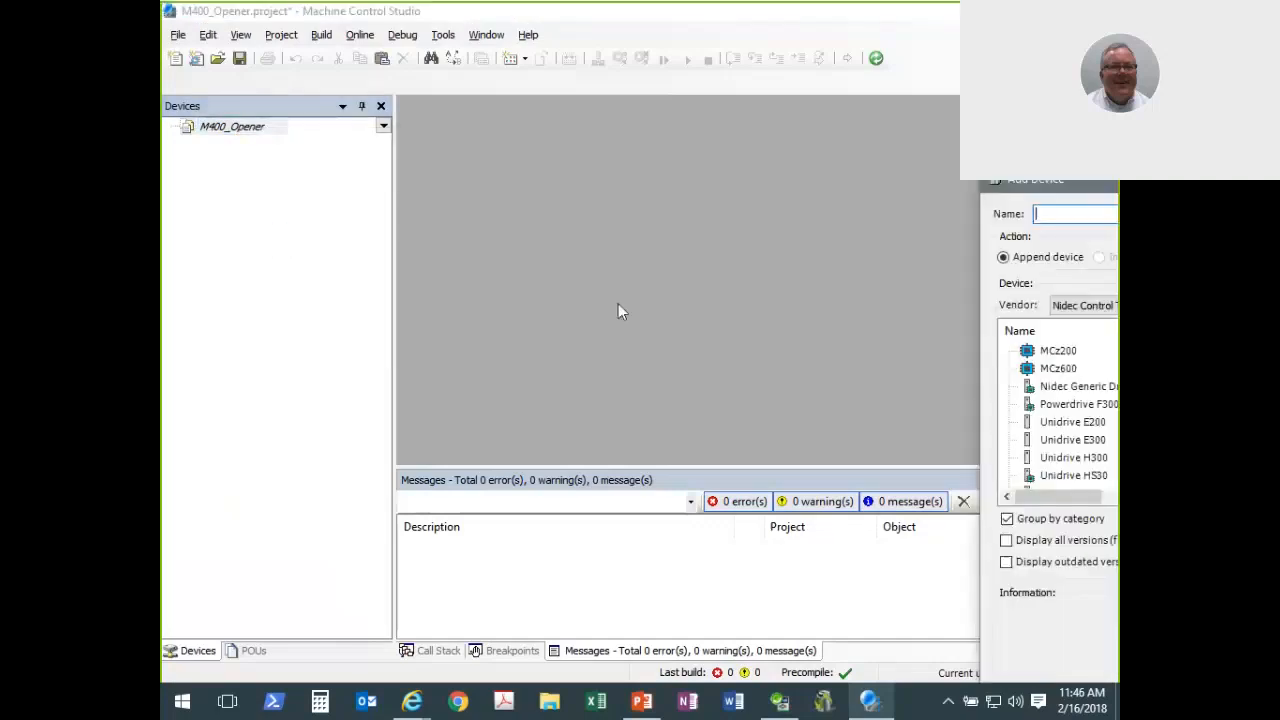
pyautogui.moveTo(1082, 190); pyautogui.dragTo(497, 42)
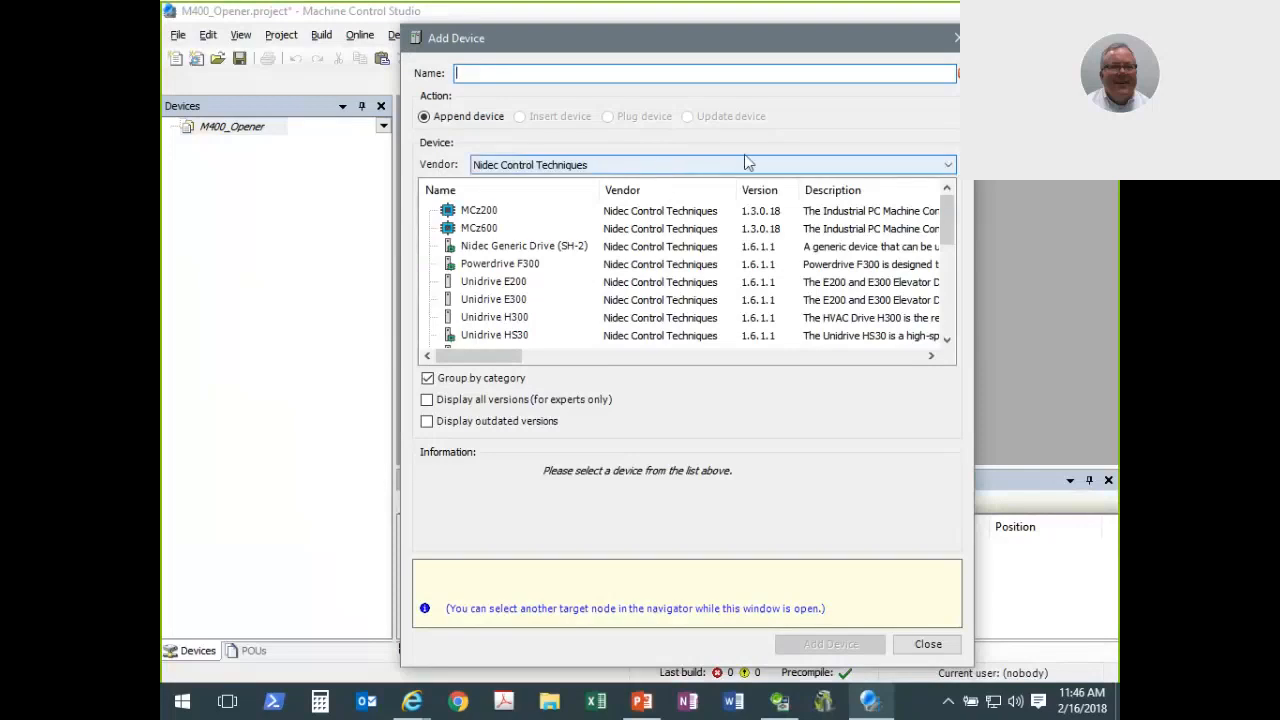
pyautogui.click(949, 166)
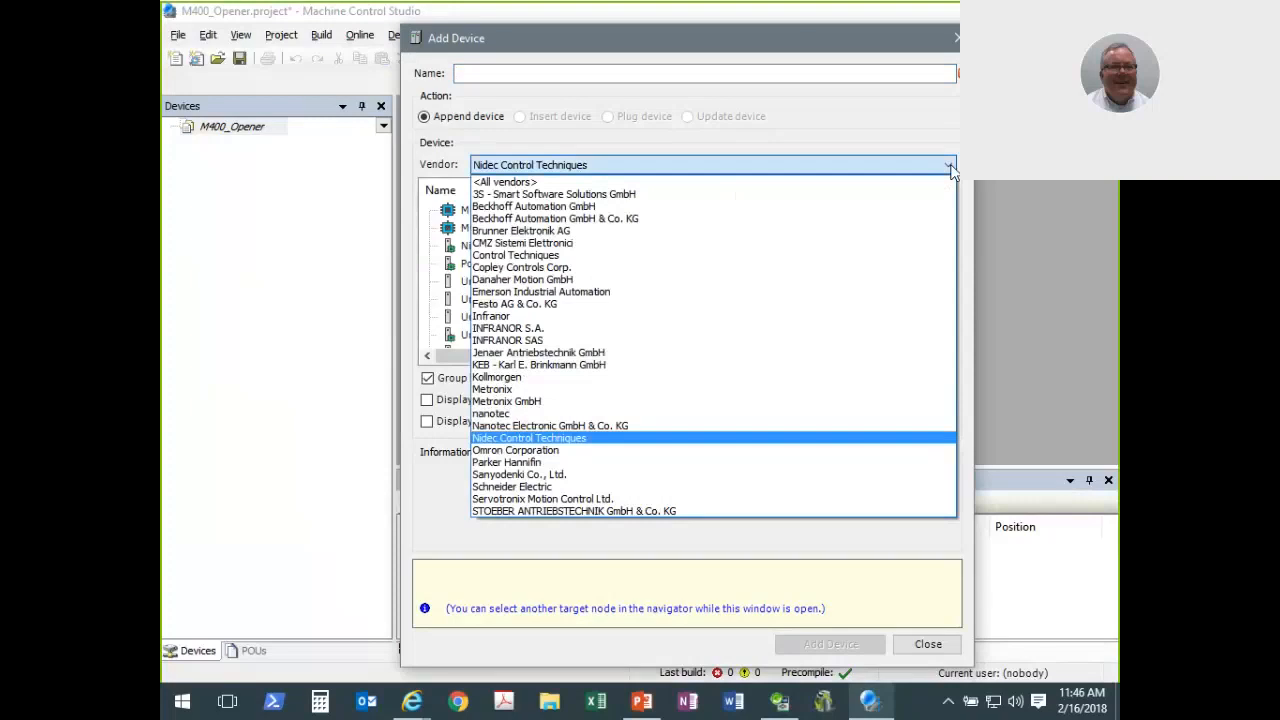
pyautogui.click(659, 449)
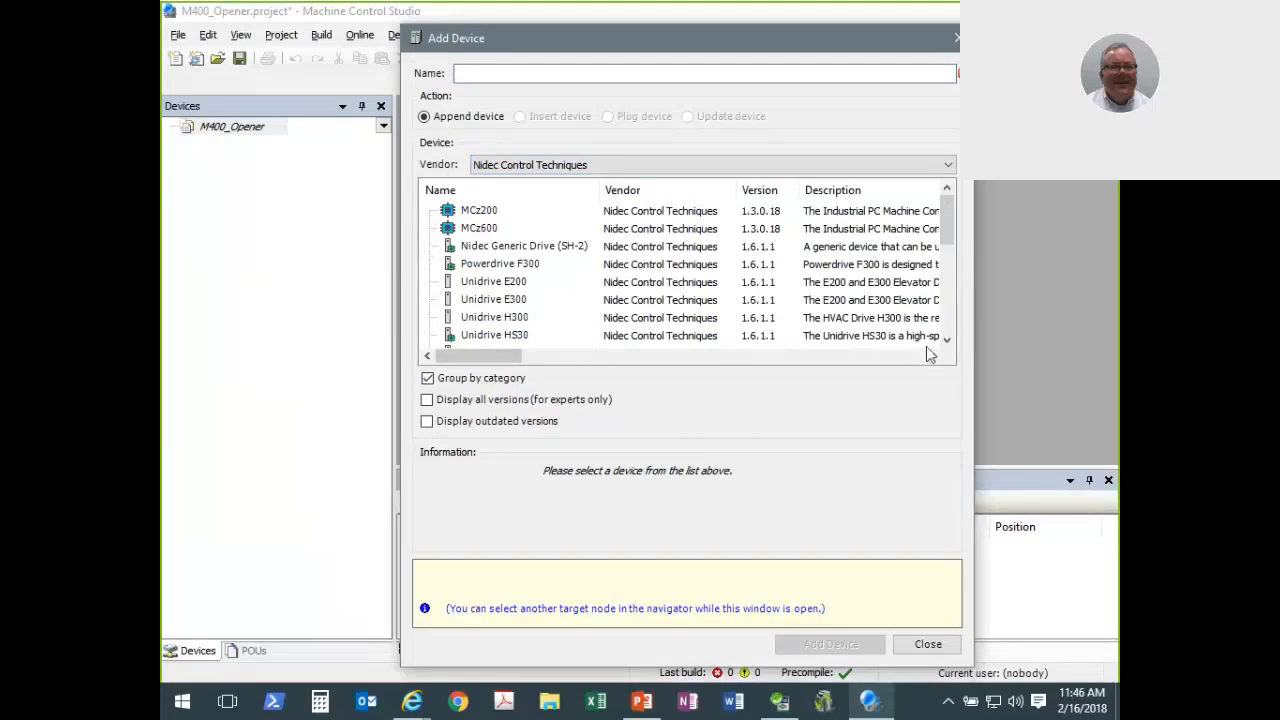
pyautogui.scroll(-2, 947, 345)
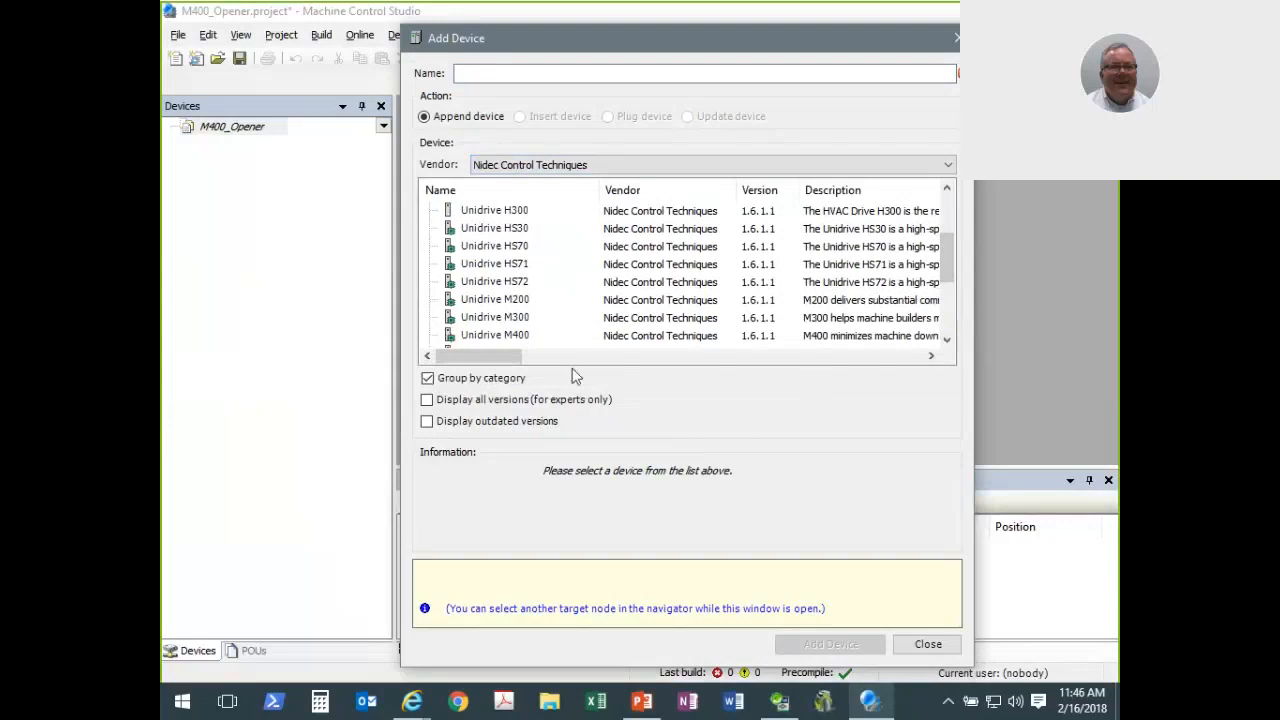
pyautogui.click(520, 337)
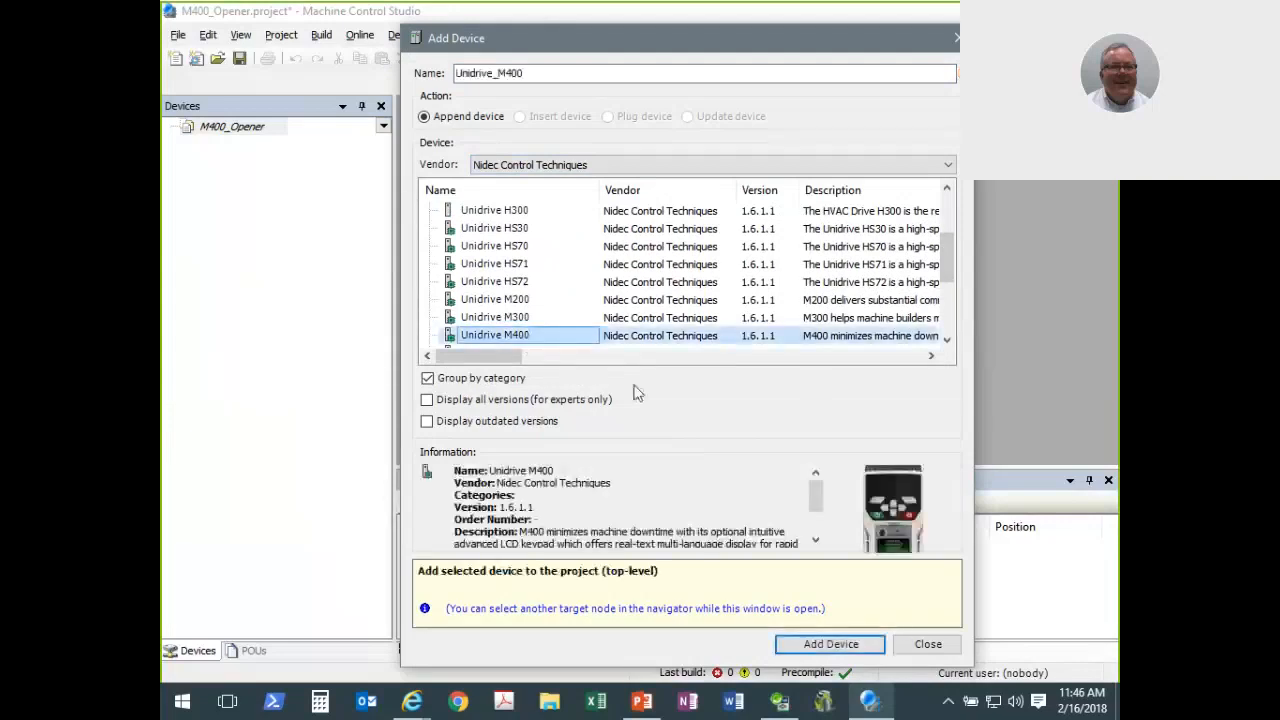
pyautogui.click(838, 645)
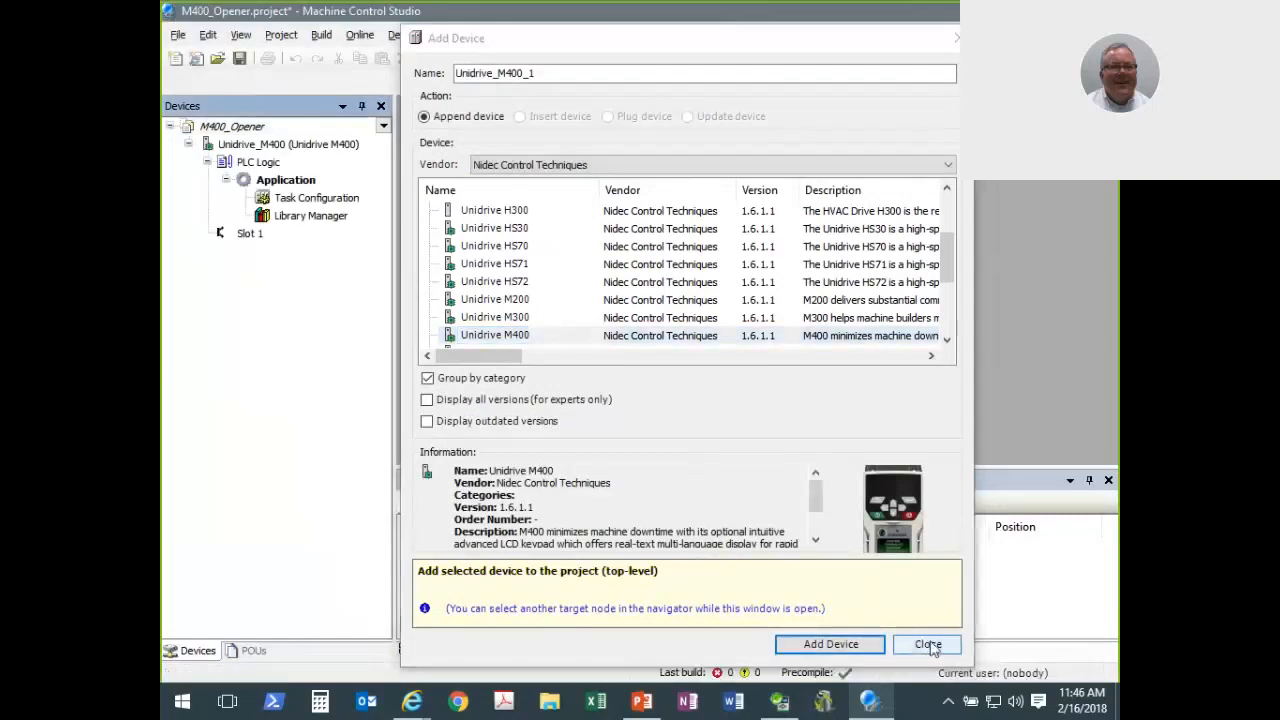
pyautogui.click(928, 645)
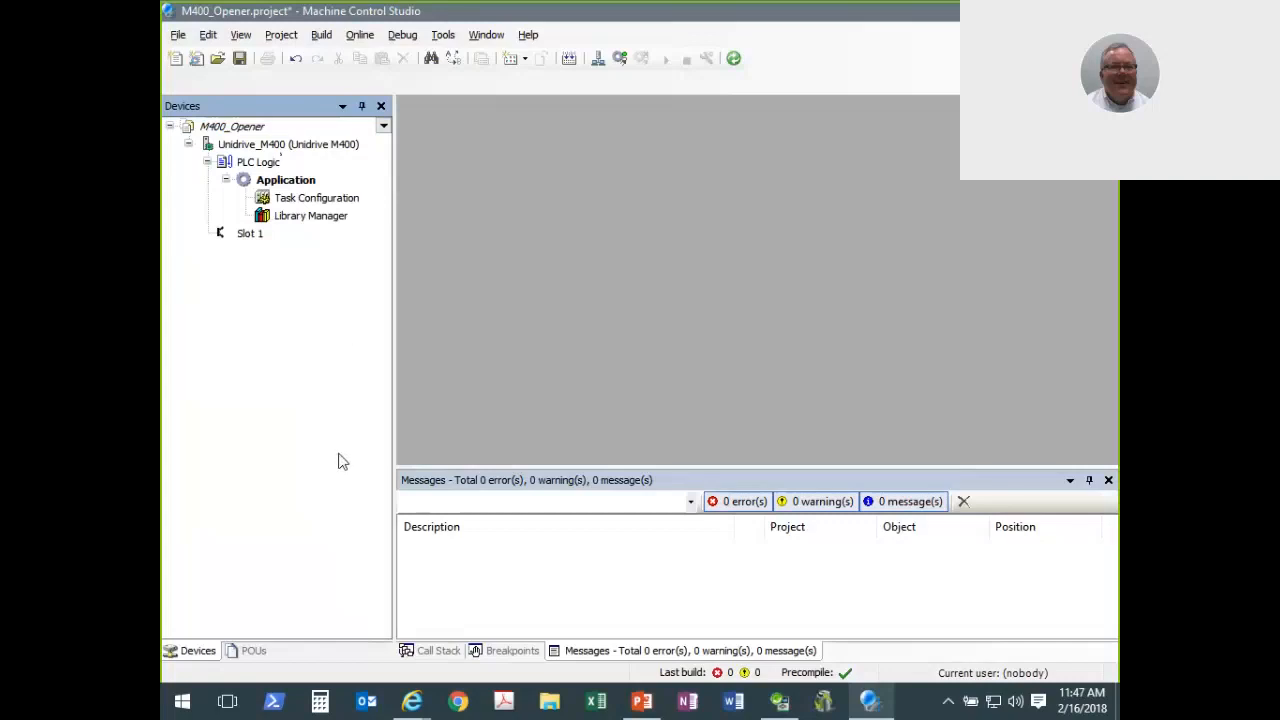
# - Start adding a task object to the application's Task Configuration
pyautogui.click(309, 203)
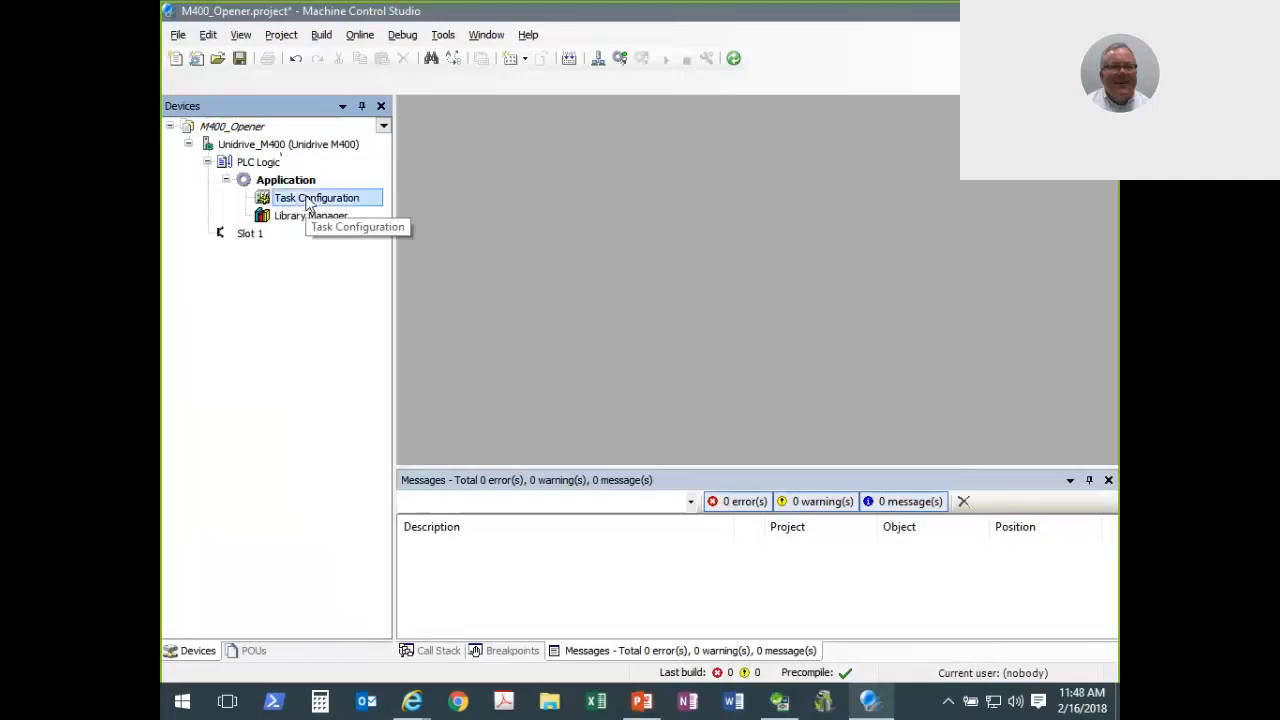
pyautogui.rightClick(309, 203)
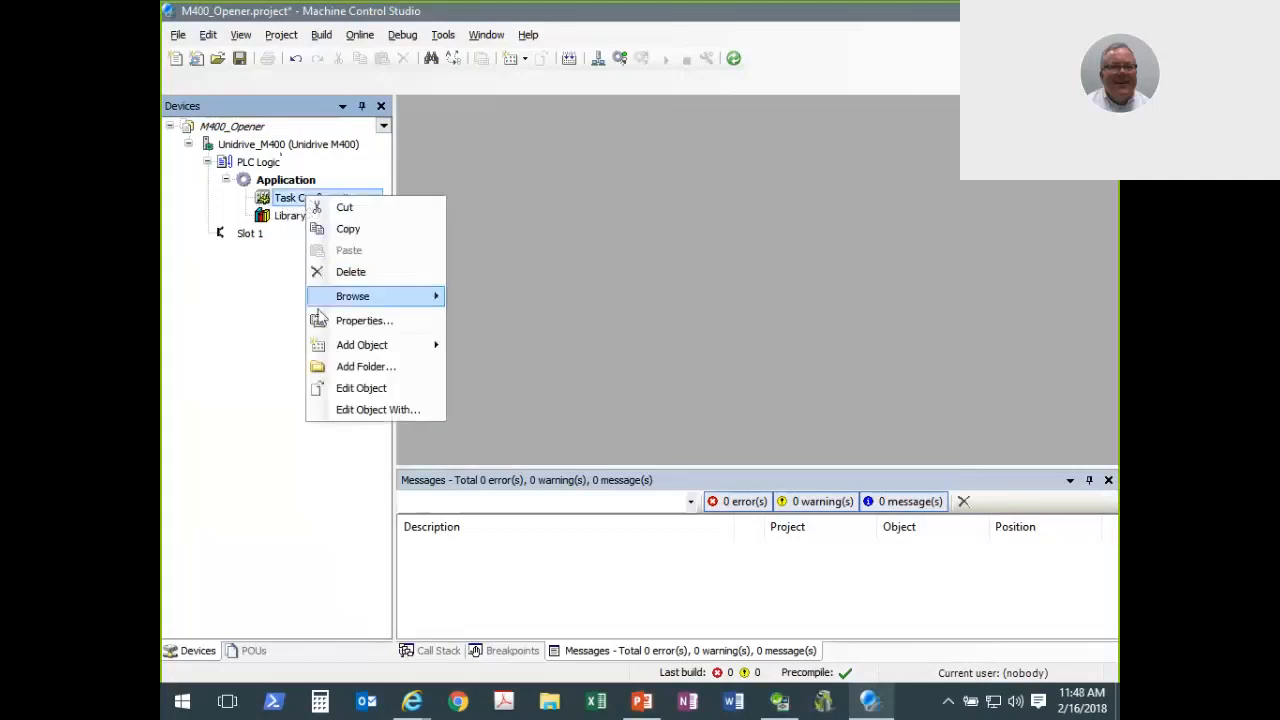
pyautogui.moveTo(340, 356)
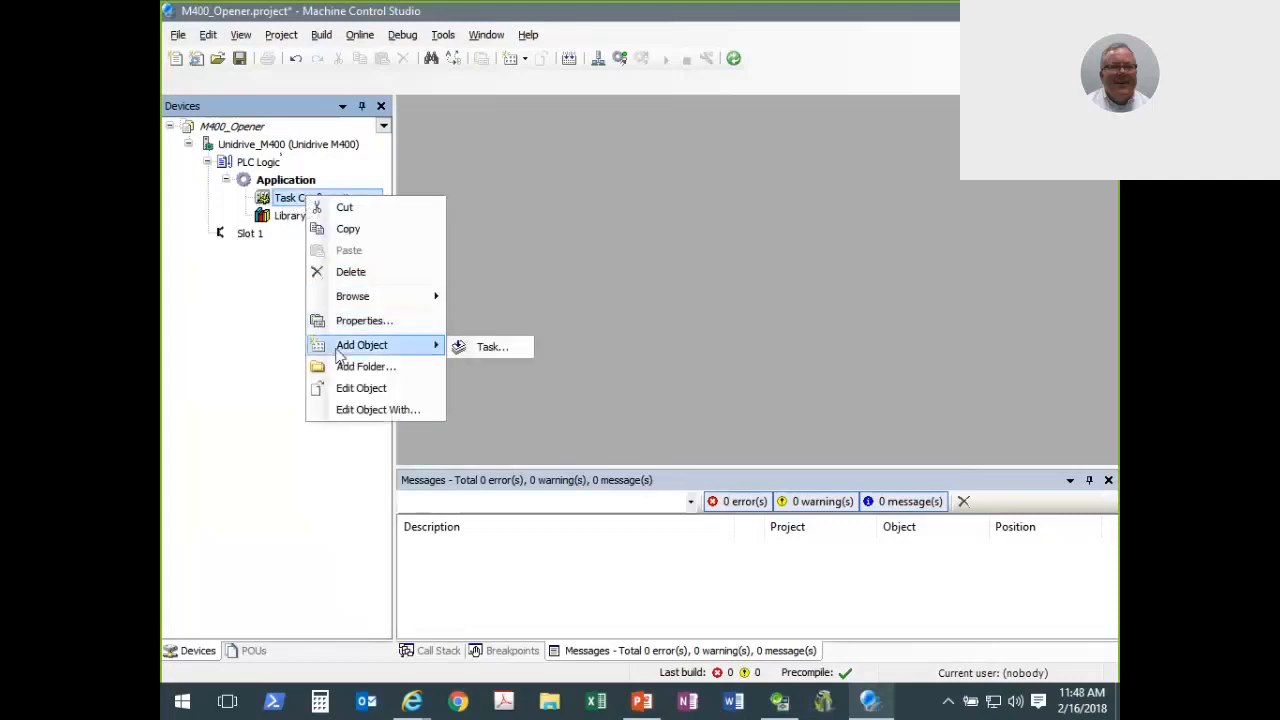
pyautogui.click(490, 347)
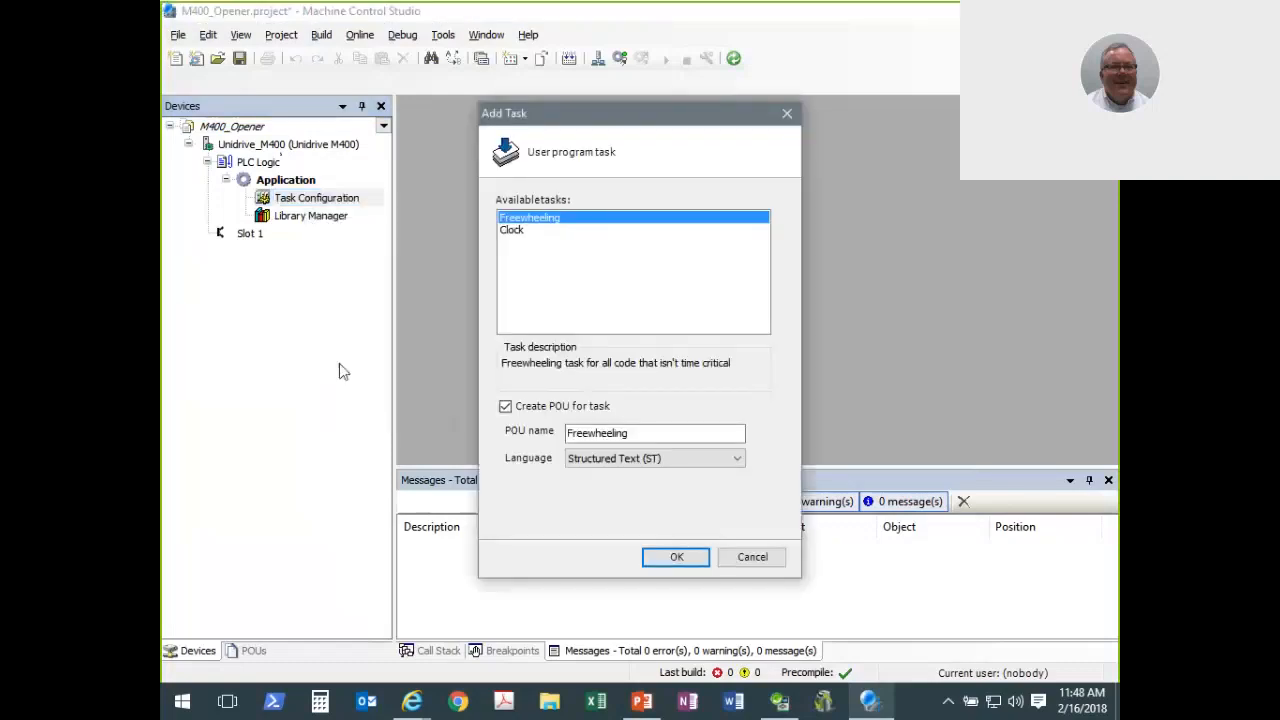
# - Switch to the PowerPoint presentation, go to slide 43 on MCS Tasks and start the slide show from there
pyautogui.hotkey('alt', 'Tab')
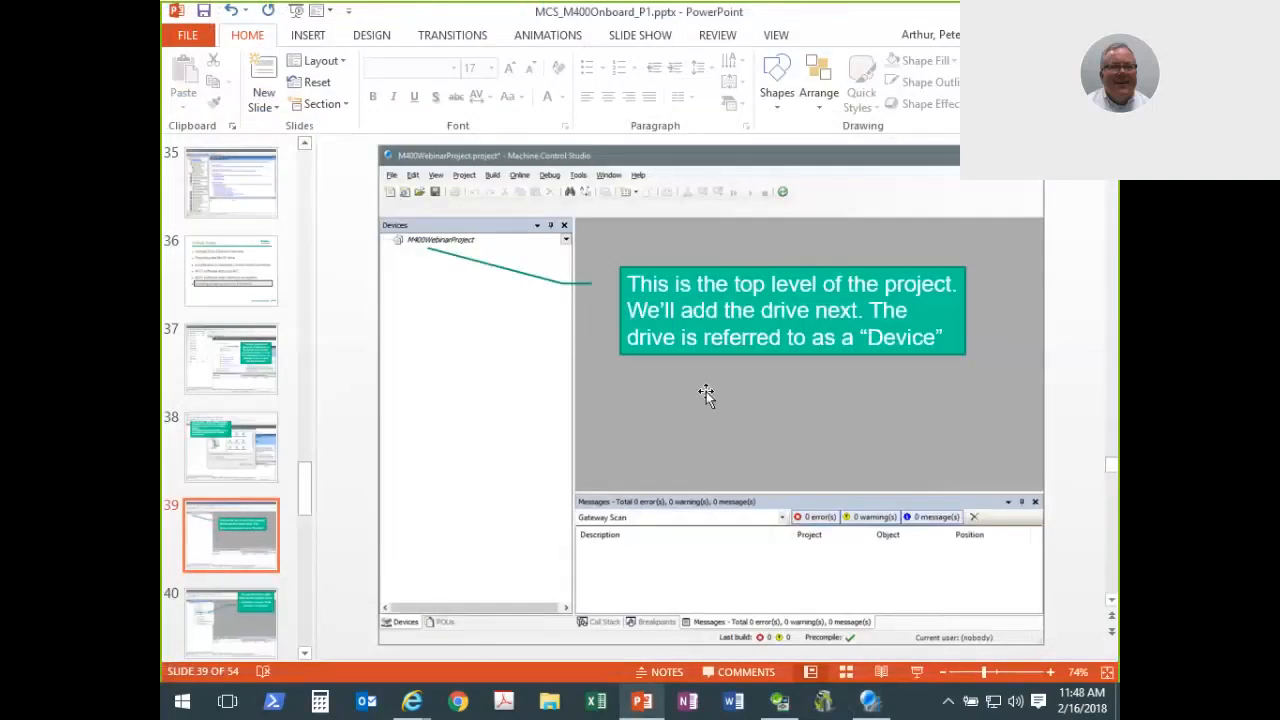
pyautogui.press('pagedown')
pyautogui.press('pagedown')
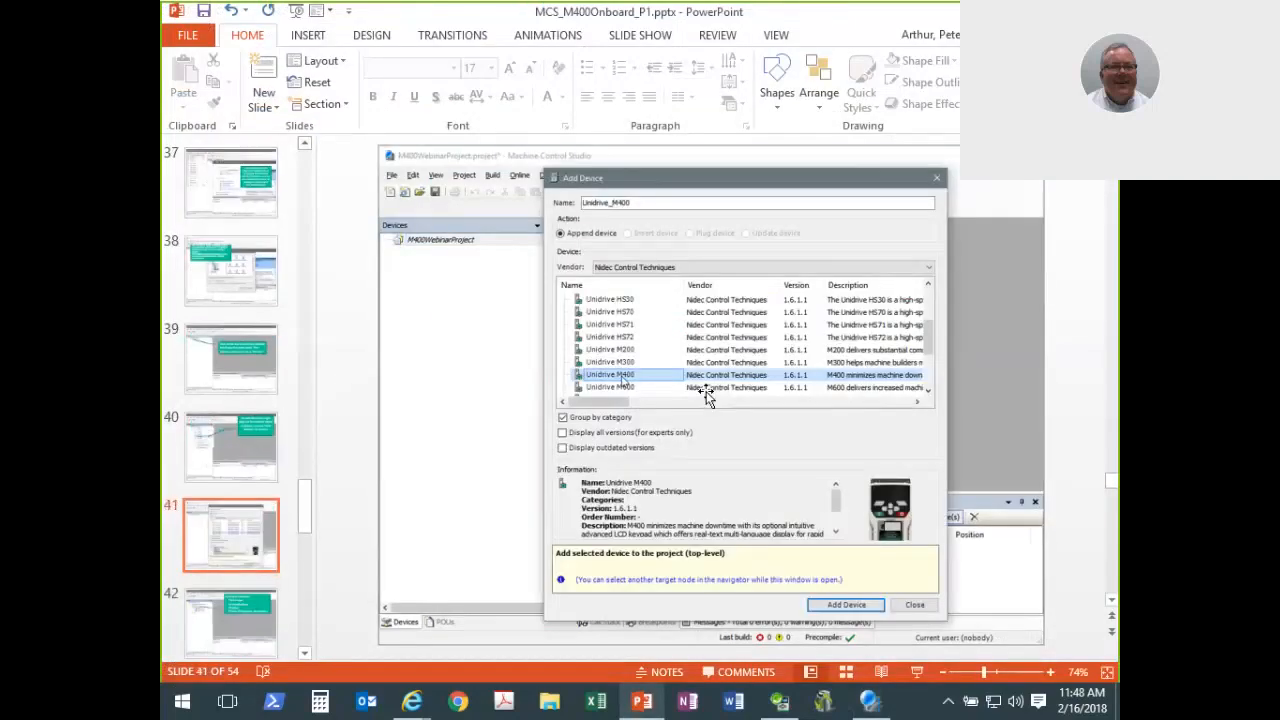
pyautogui.press('pagedown')
pyautogui.press('pagedown')
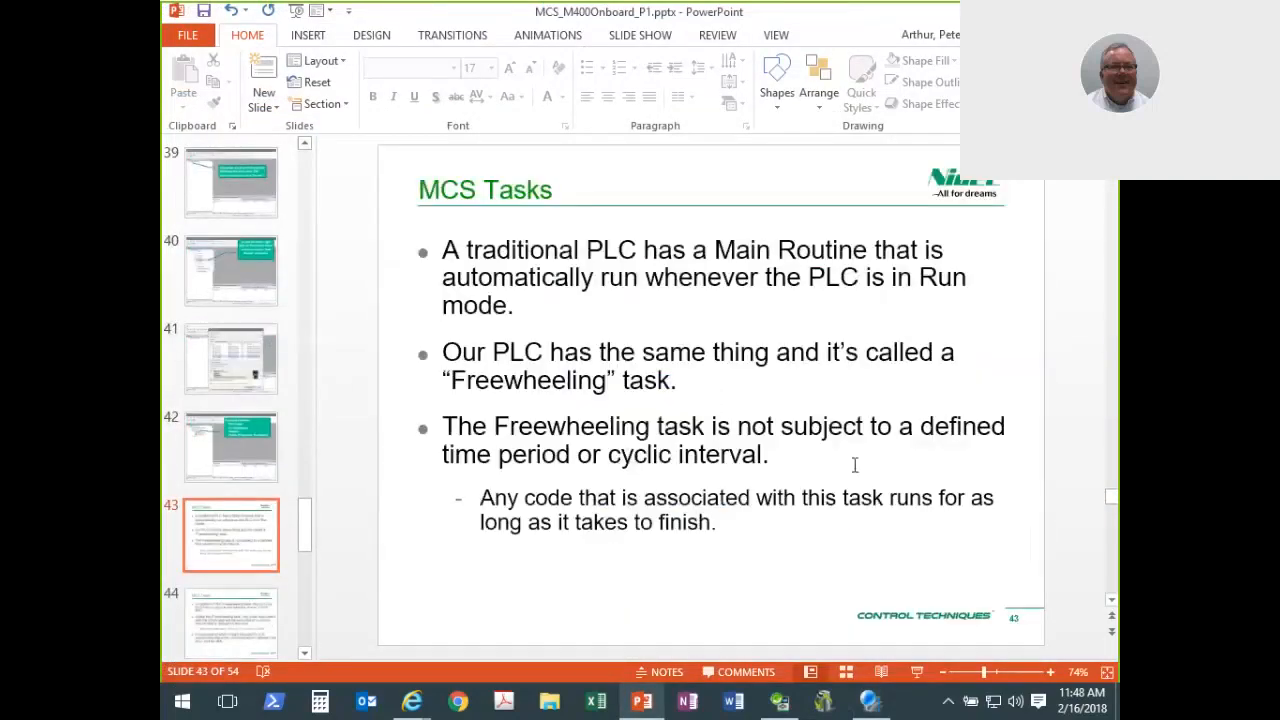
pyautogui.click(917, 675)
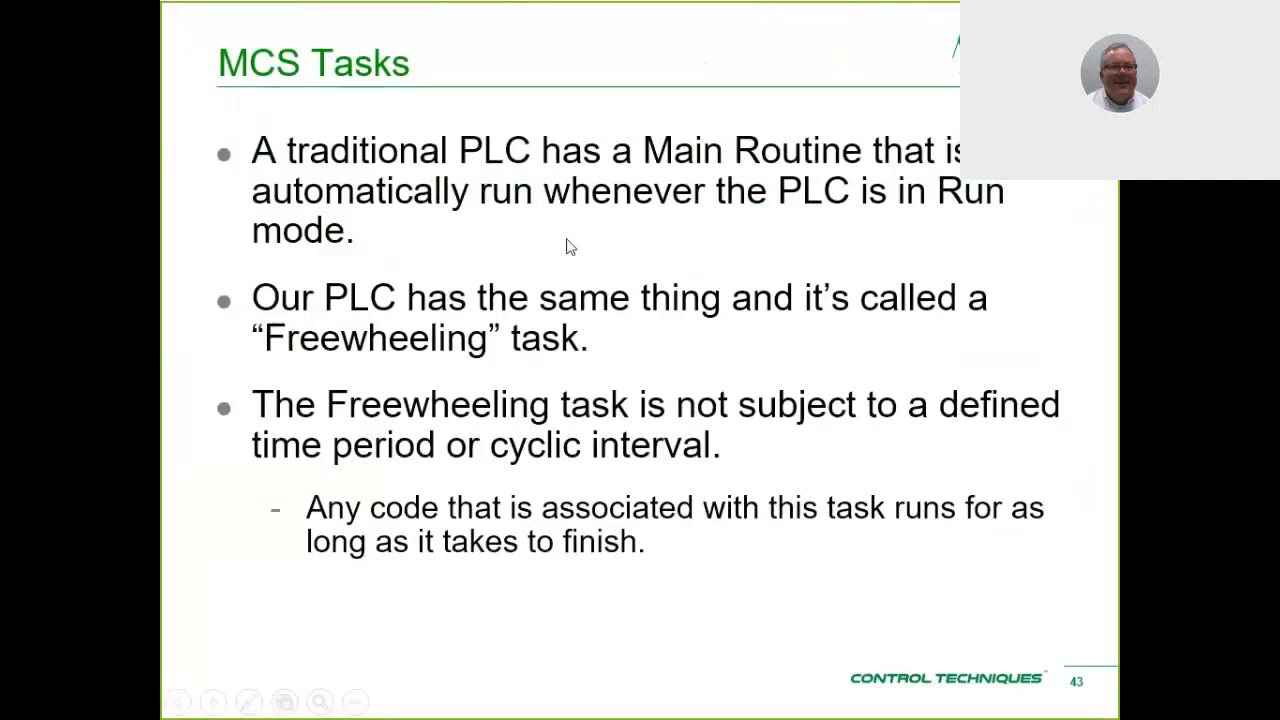